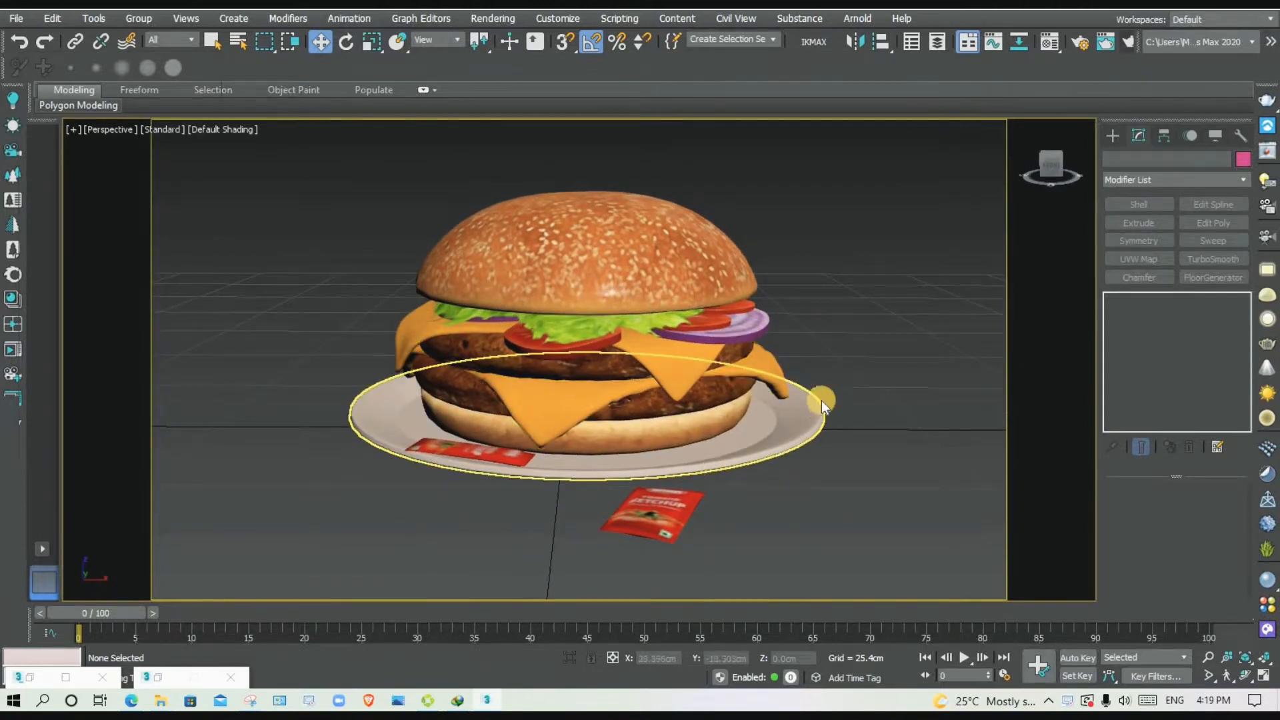
Clone the complete burger set with its plate and ketchup packets into two copies lined up behind the original in the Top view.
alt+middle_drag(822, 398, 426, 289)
drag(830, 574, 830, 574)
alt+middle_drag(830, 574, 809, 528)
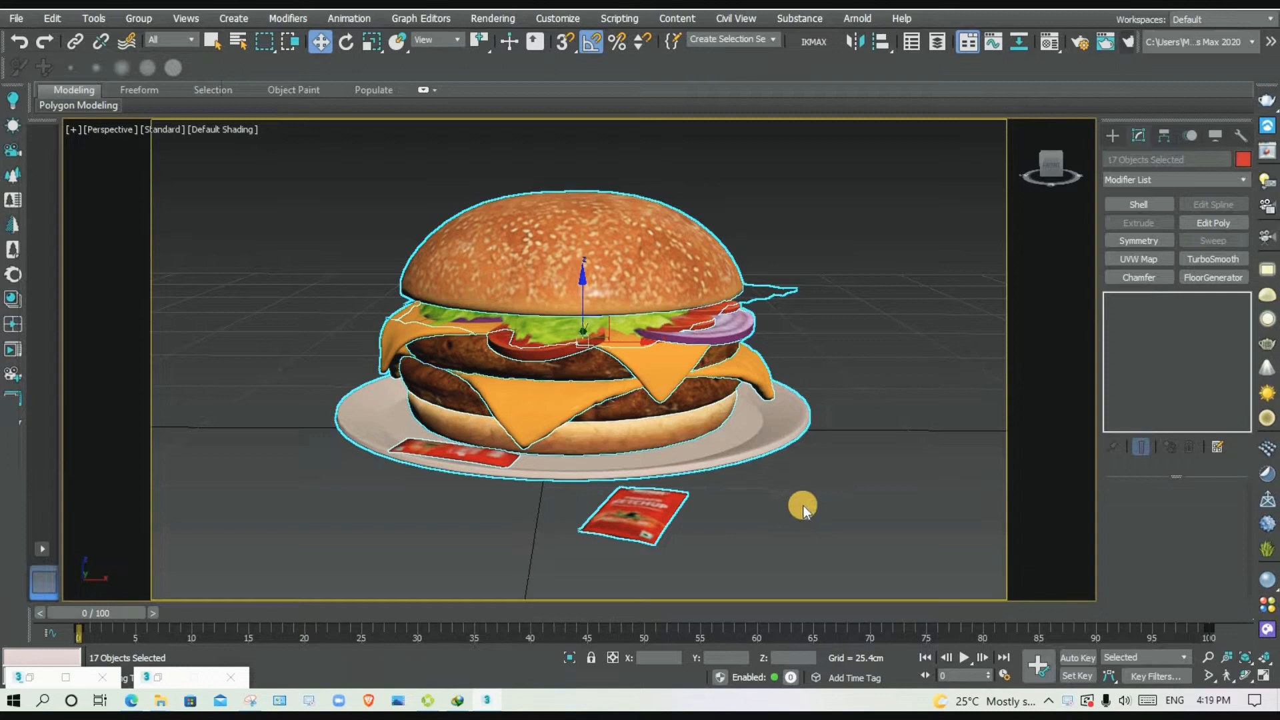
key(alt+w)
middle_drag(374, 326, 451, 309)
scroll(411, 286, down, 2)
mouse_move(309, 217)
shift+mouse_down()
mouse_move(320, 121)
mouse_move(320, 136)
shift+mouse_up()
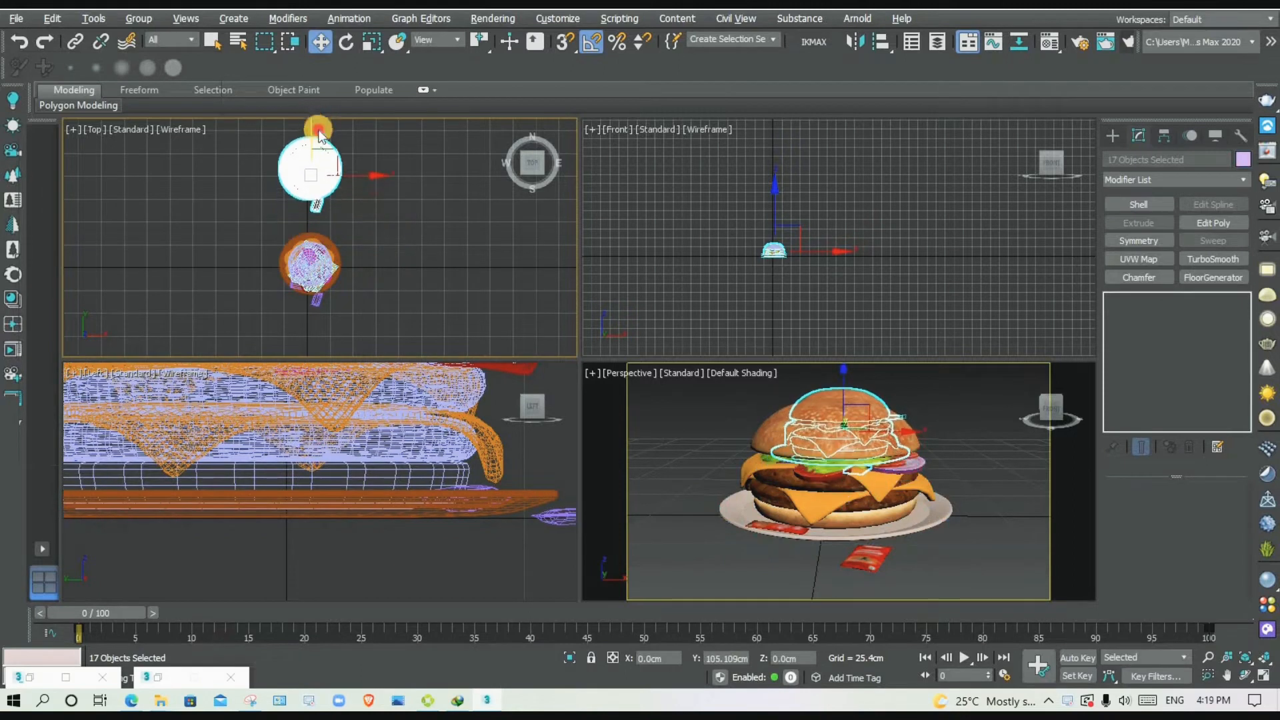
click(681, 354)
click(558, 297)
click(637, 420)
scroll(409, 283, down, 2)
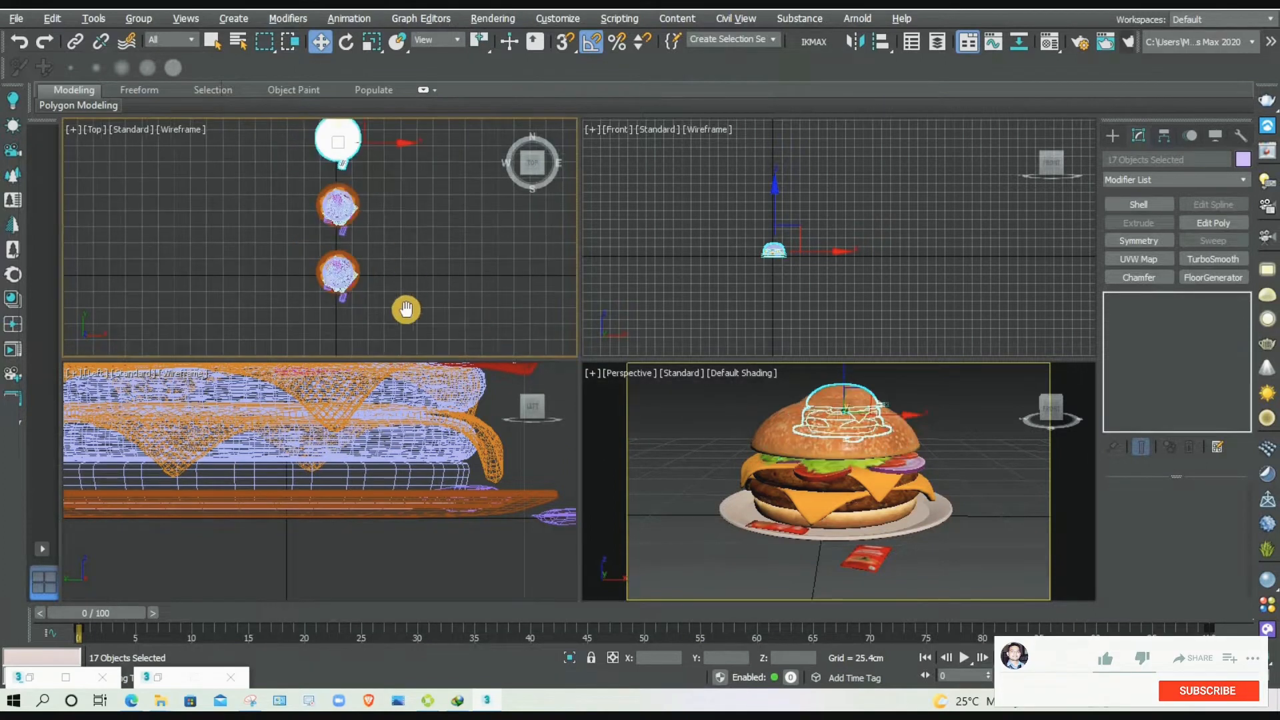
Spread the two burger copies behind the original, one to its rear right and one to its rear left.
middle_drag(410, 284, 393, 331)
drag(348, 174, 394, 248)
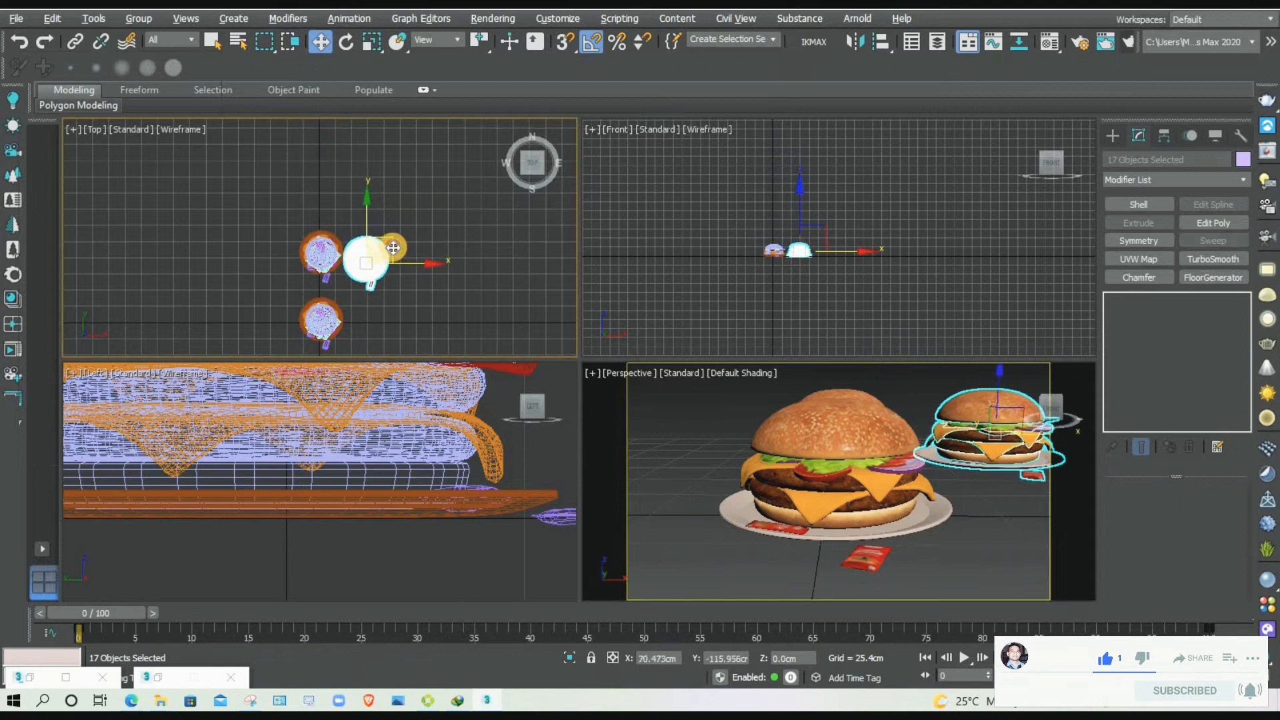
click(294, 230)
drag(328, 275, 296, 270)
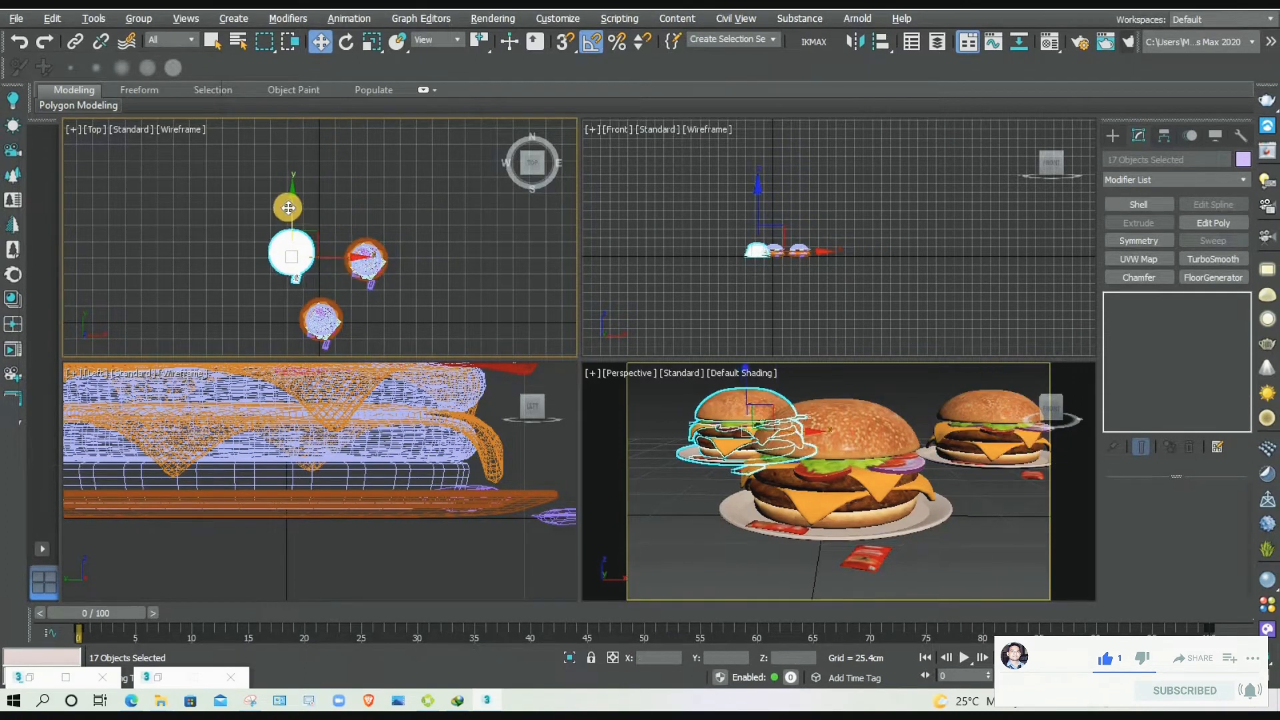
drag(287, 215, 306, 244)
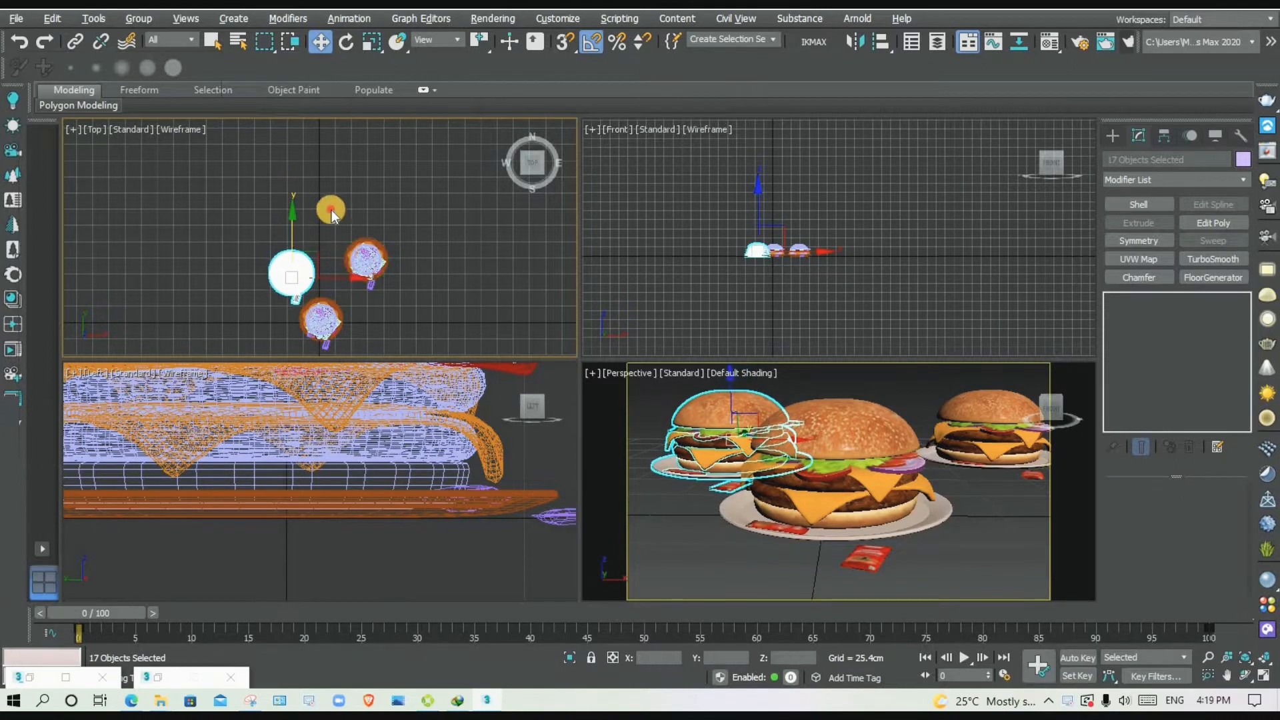
Move the right and left rear burger sets inward to form a compact triangle with the front burger.
click(376, 267)
scroll(437, 253, up, 2)
drag(409, 187, 375, 222)
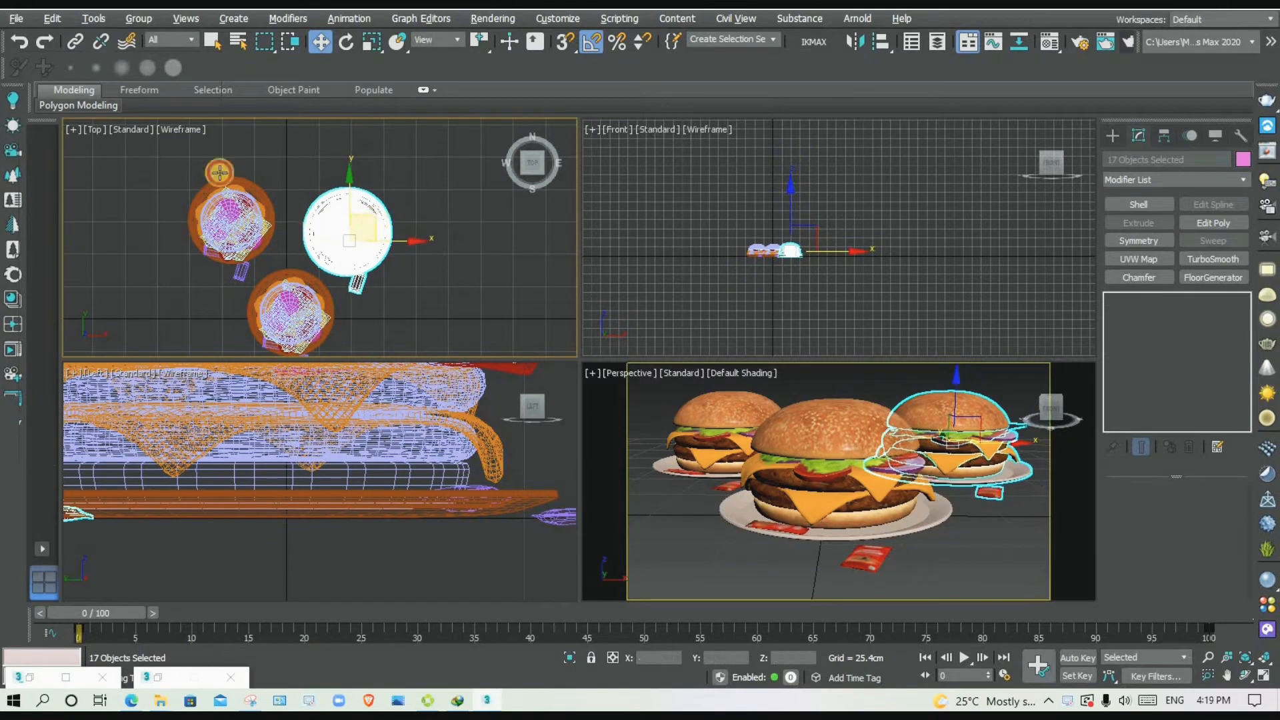
click(257, 249)
drag(262, 213, 268, 214)
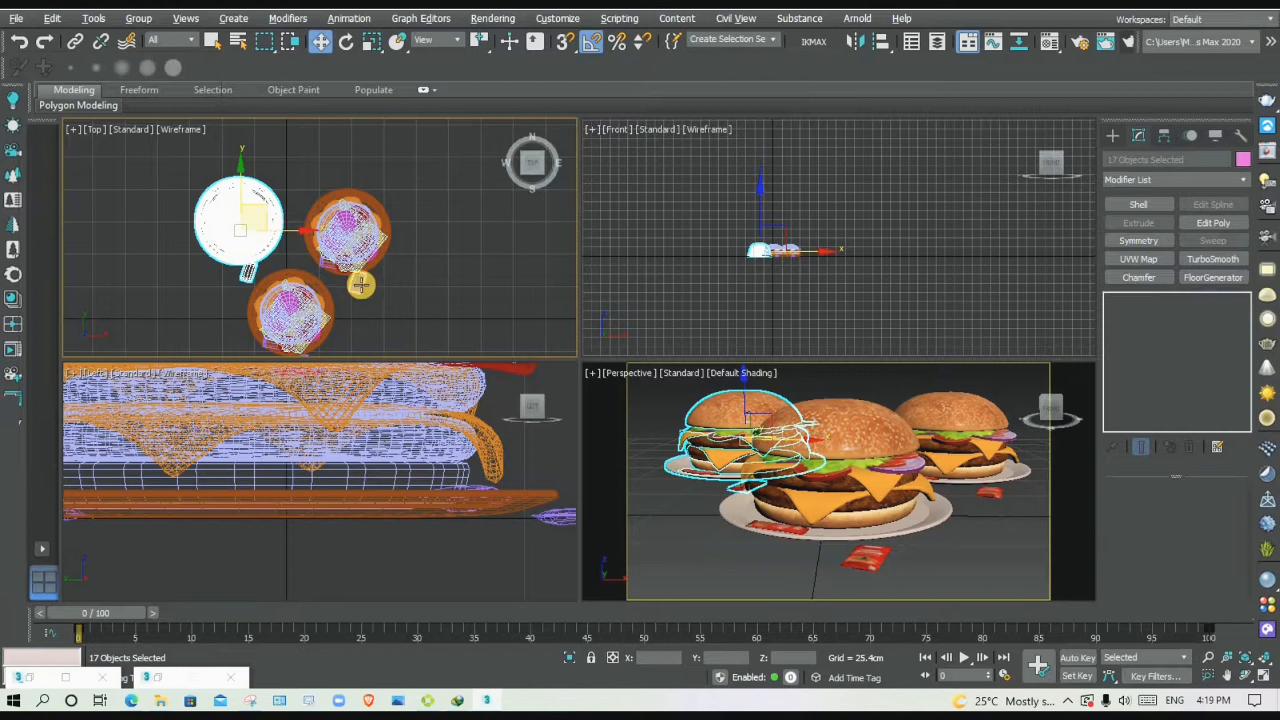
middle_drag(364, 288, 381, 272)
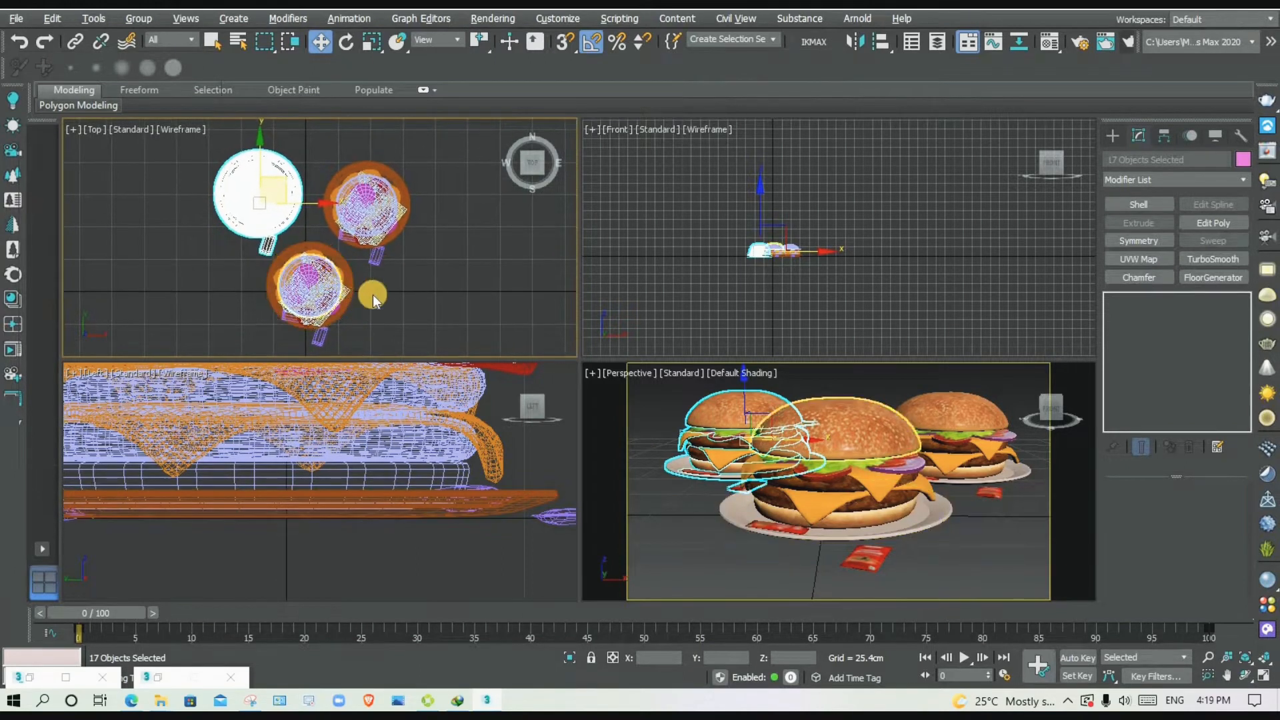
click(250, 276)
middle_drag(242, 248, 249, 243)
middle_drag(327, 226, 331, 226)
middle_drag(394, 252, 443, 265)
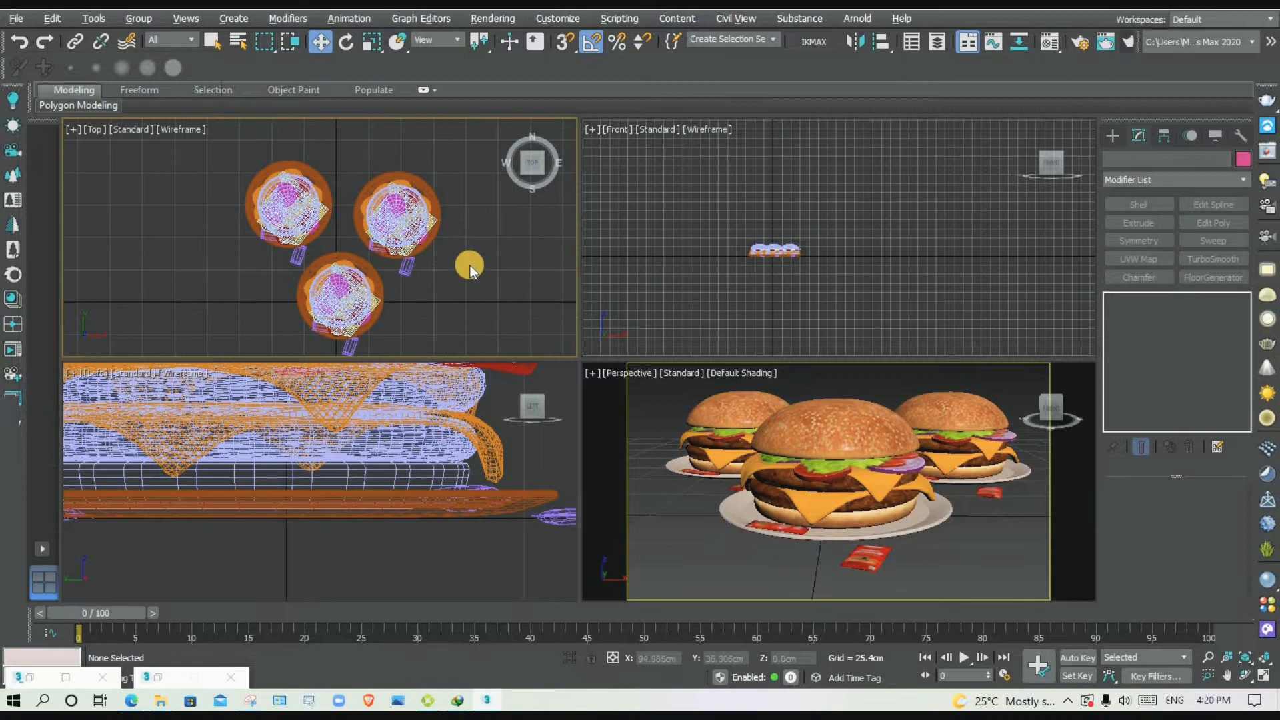
Rotate the rear right burger set so its loose ketchup packet faces the back, and shift the set slightly backward.
drag(379, 189, 378, 189)
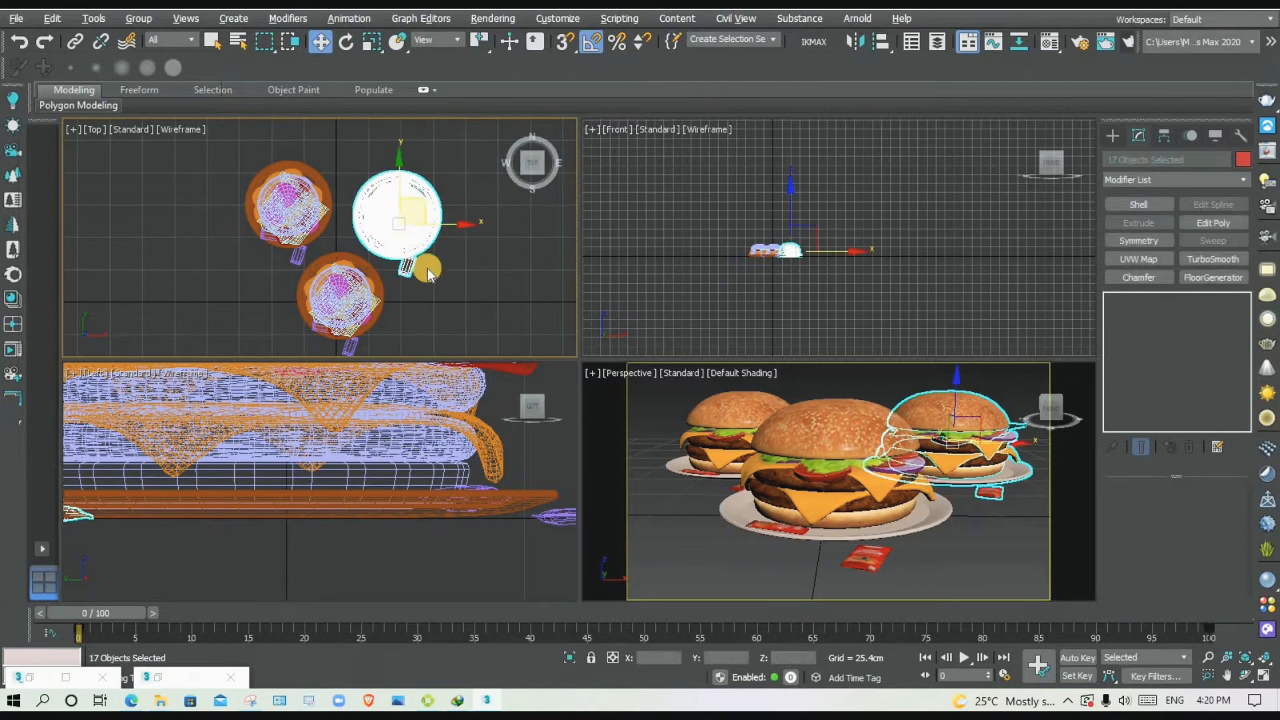
key(e)
drag(453, 206, 398, 129)
key(w)
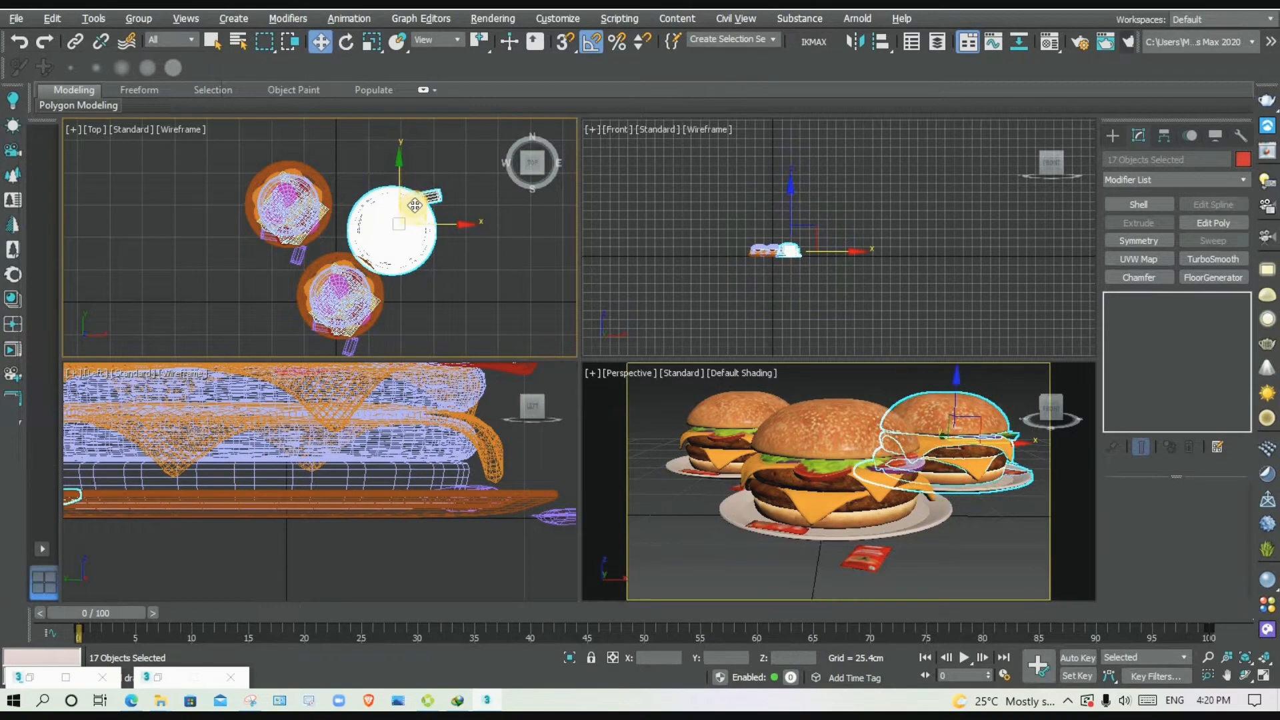
drag(414, 197, 415, 183)
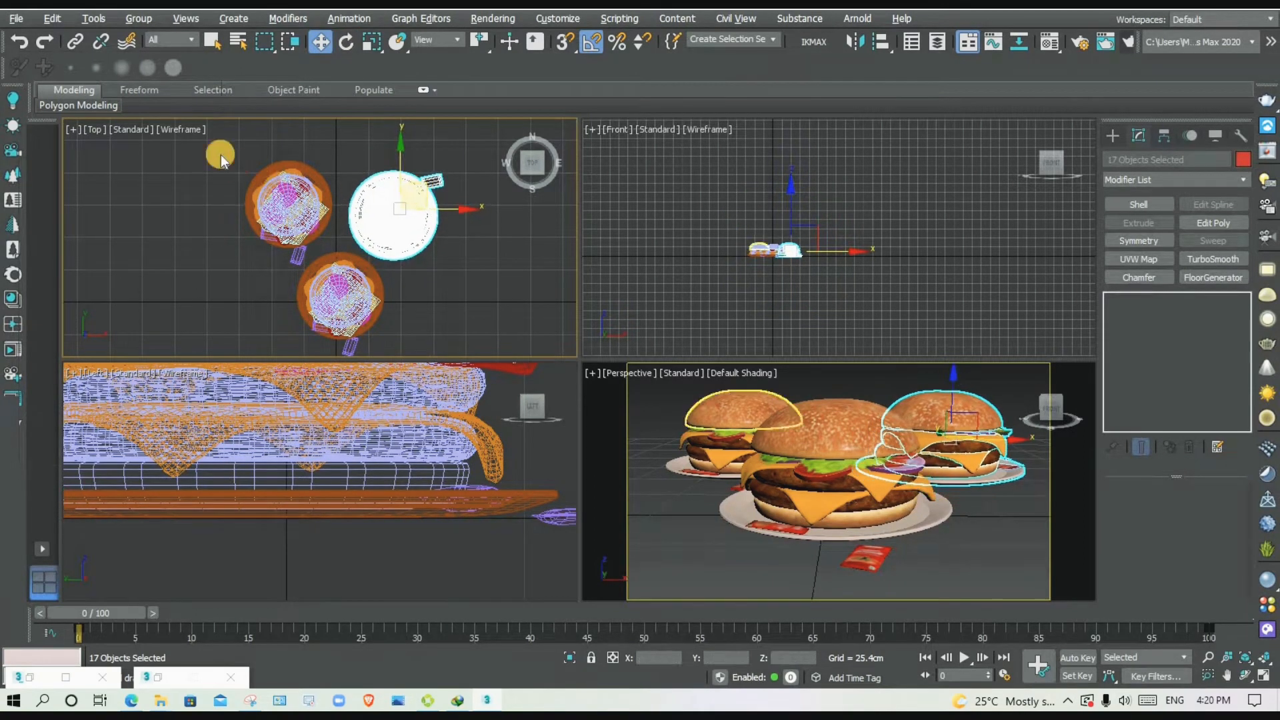
Rotate the rear left burger set 50 degrees about Z and view the arrangement in the Perspective view.
click(304, 251)
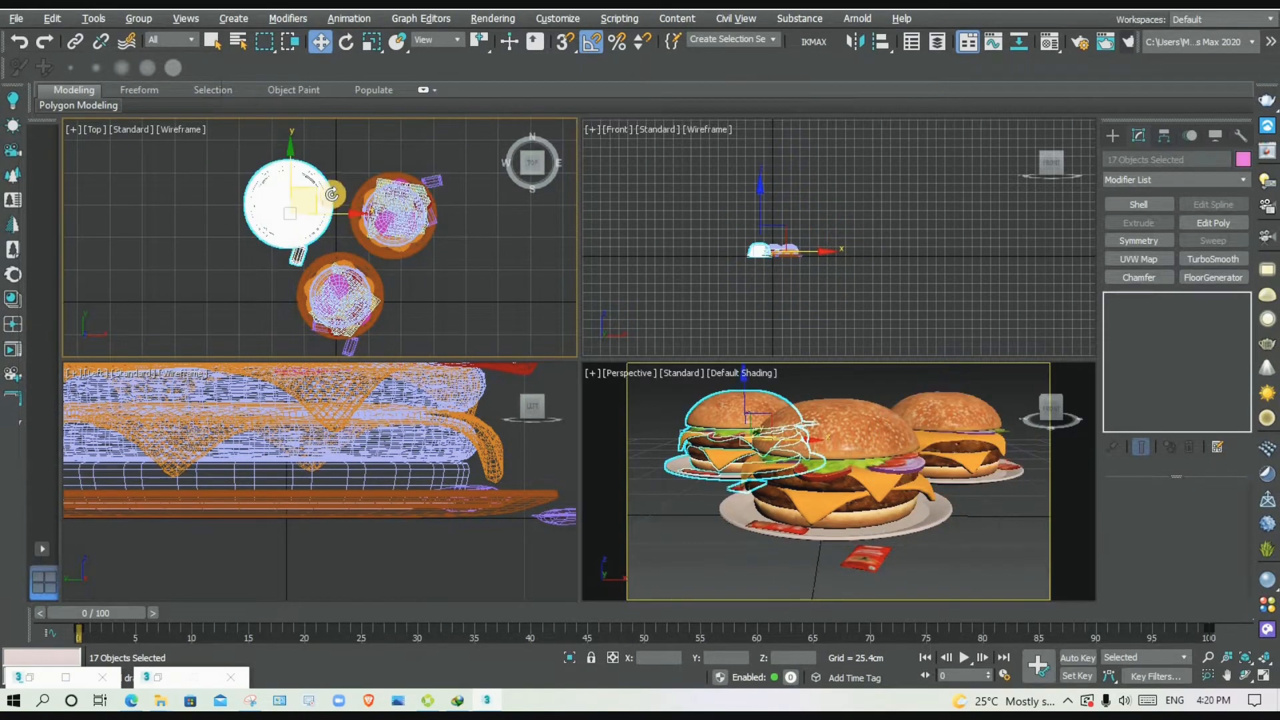
key(e)
drag(328, 175, 298, 152)
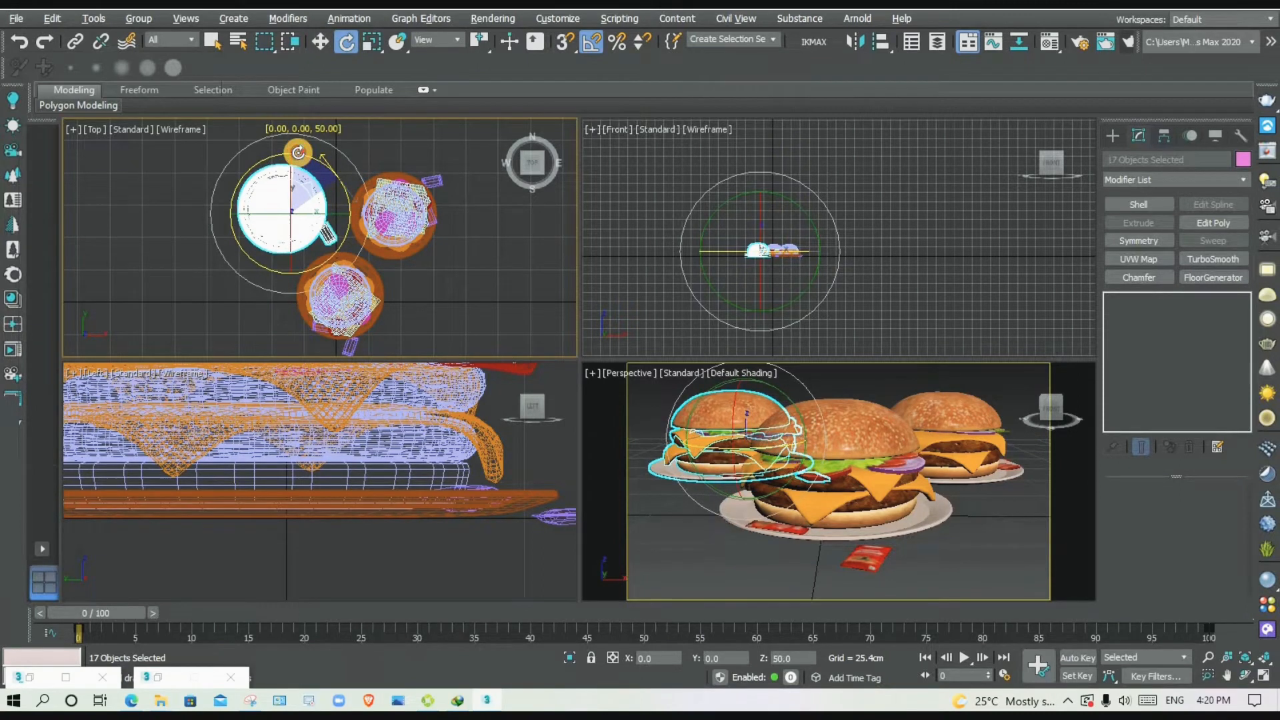
click(900, 568)
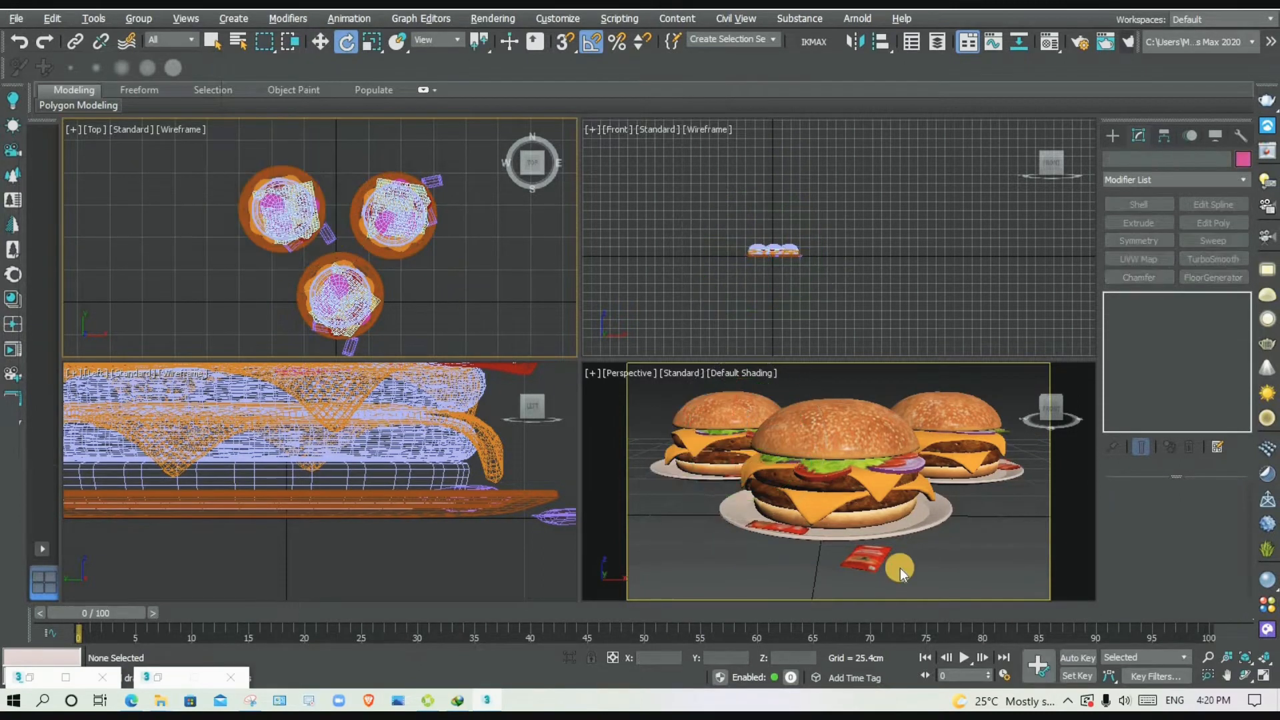
key(alt+w)
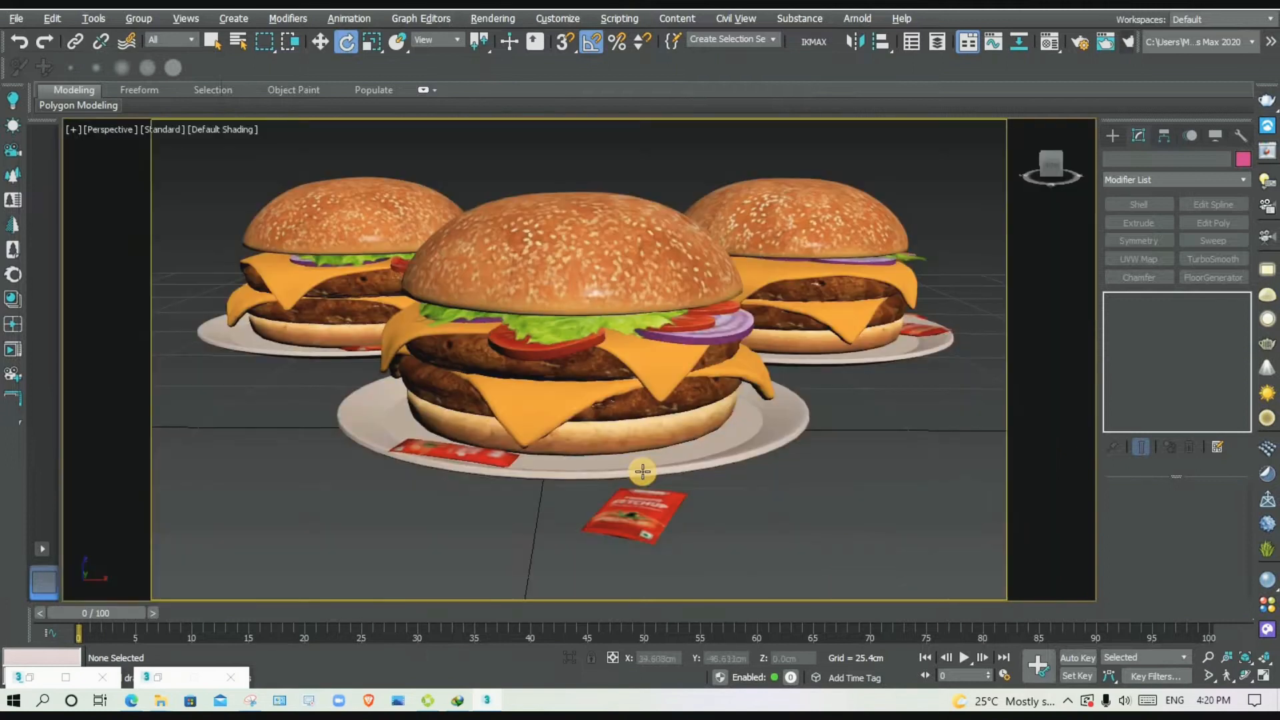
middle_drag(712, 469, 739, 509)
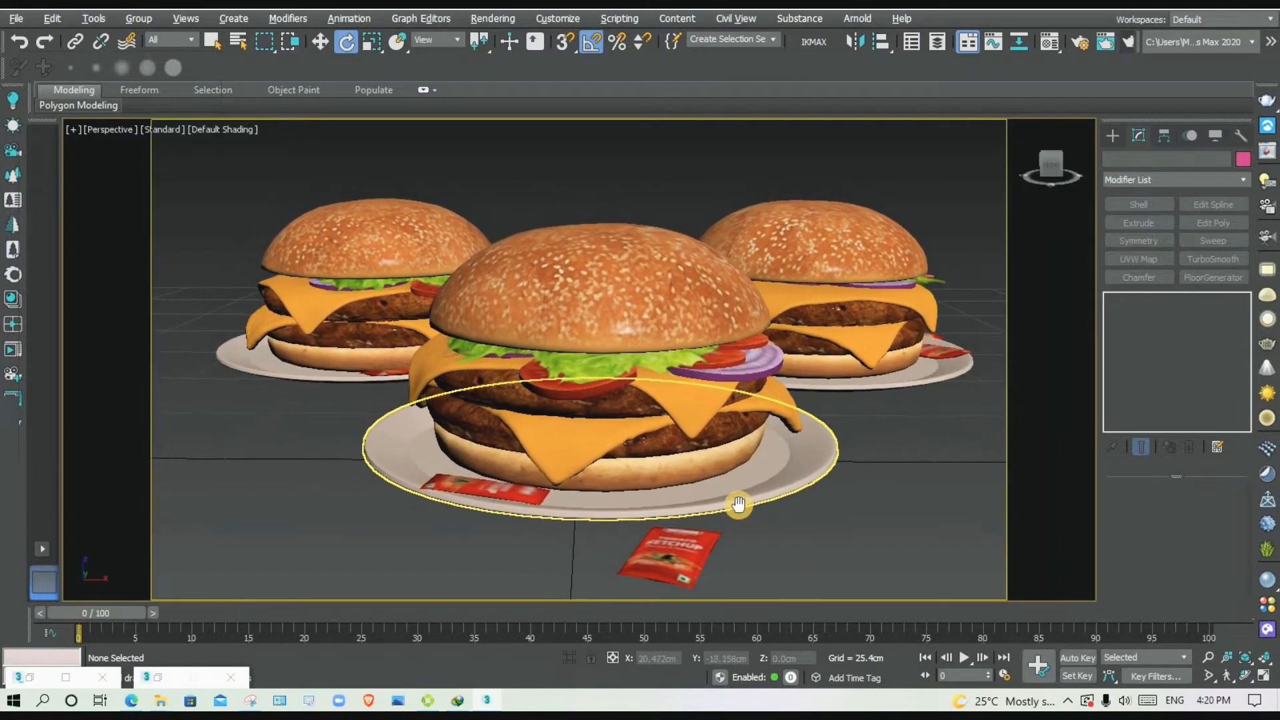
mouse_move(860, 514)
alt+middle_down()
mouse_move(831, 525)
mouse_move(834, 492)
mouse_move(840, 502)
mouse_move(815, 498)
mouse_move(836, 499)
alt+middle_up()
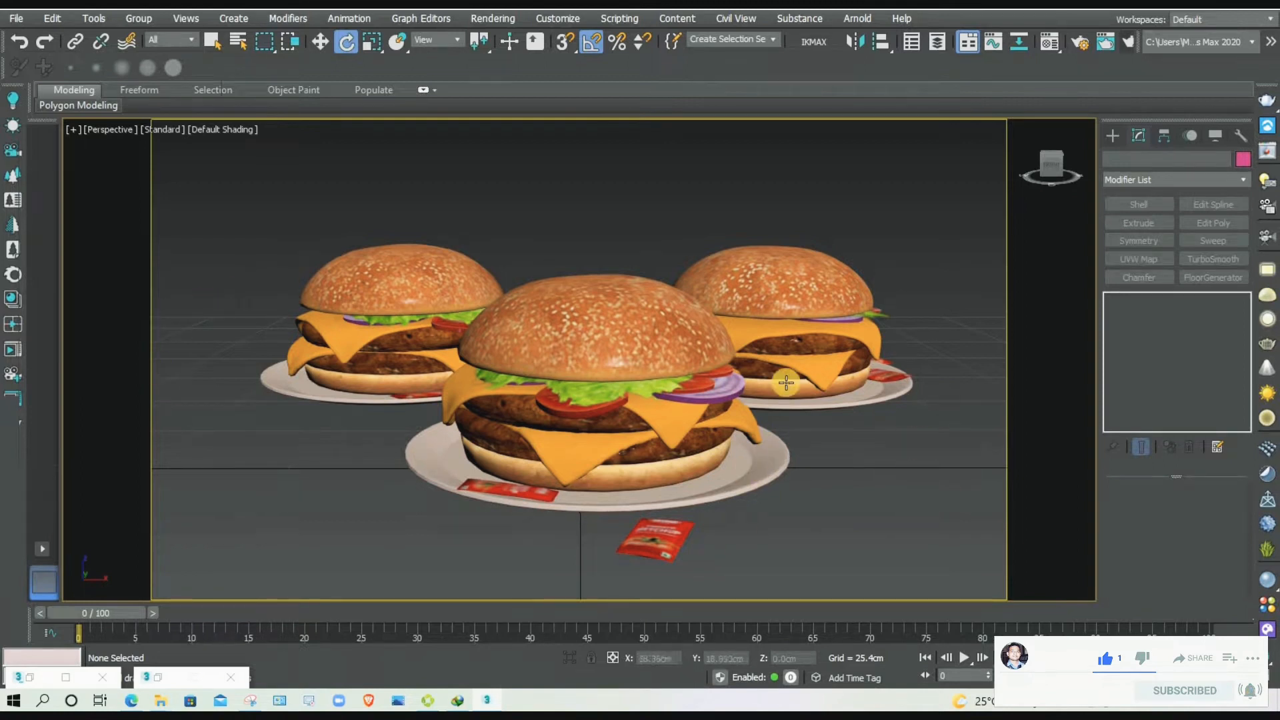
Create a thin box about 378 cm wide and 232 cm long around the three burgers in the Top view as a tabletop.
click(1115, 152)
click(1139, 242)
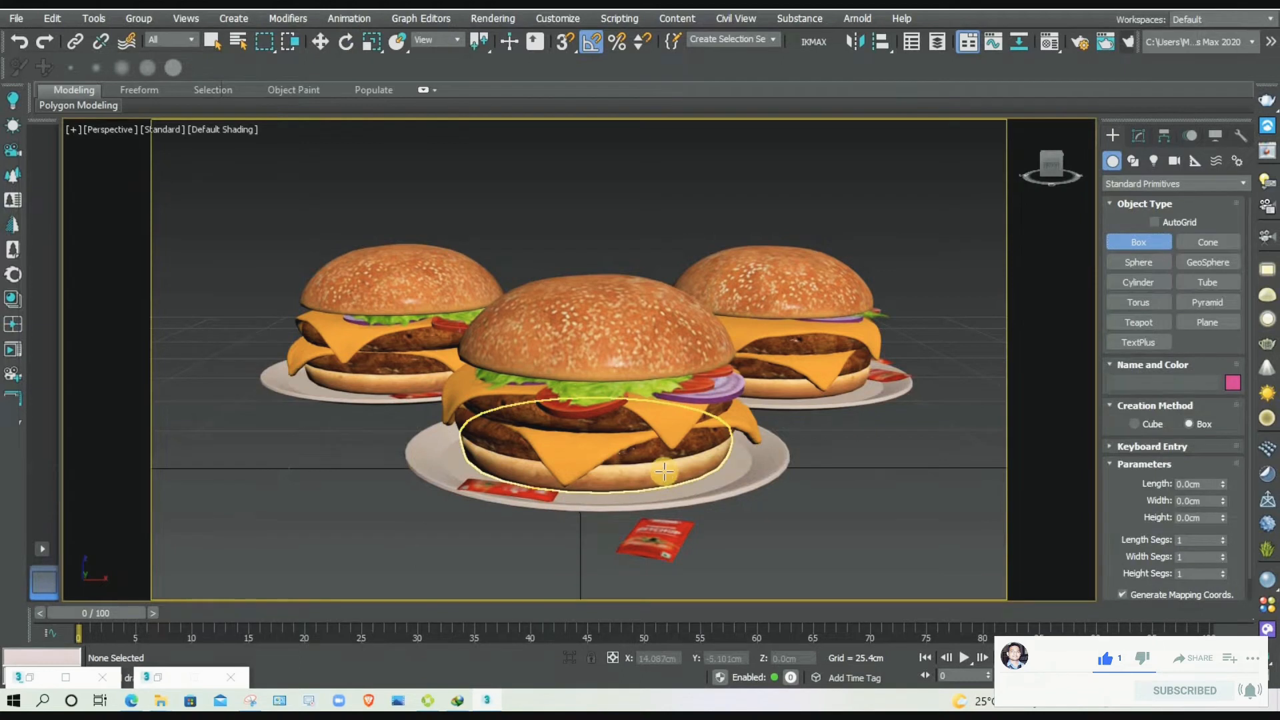
key(alt+w)
key(alt+w)
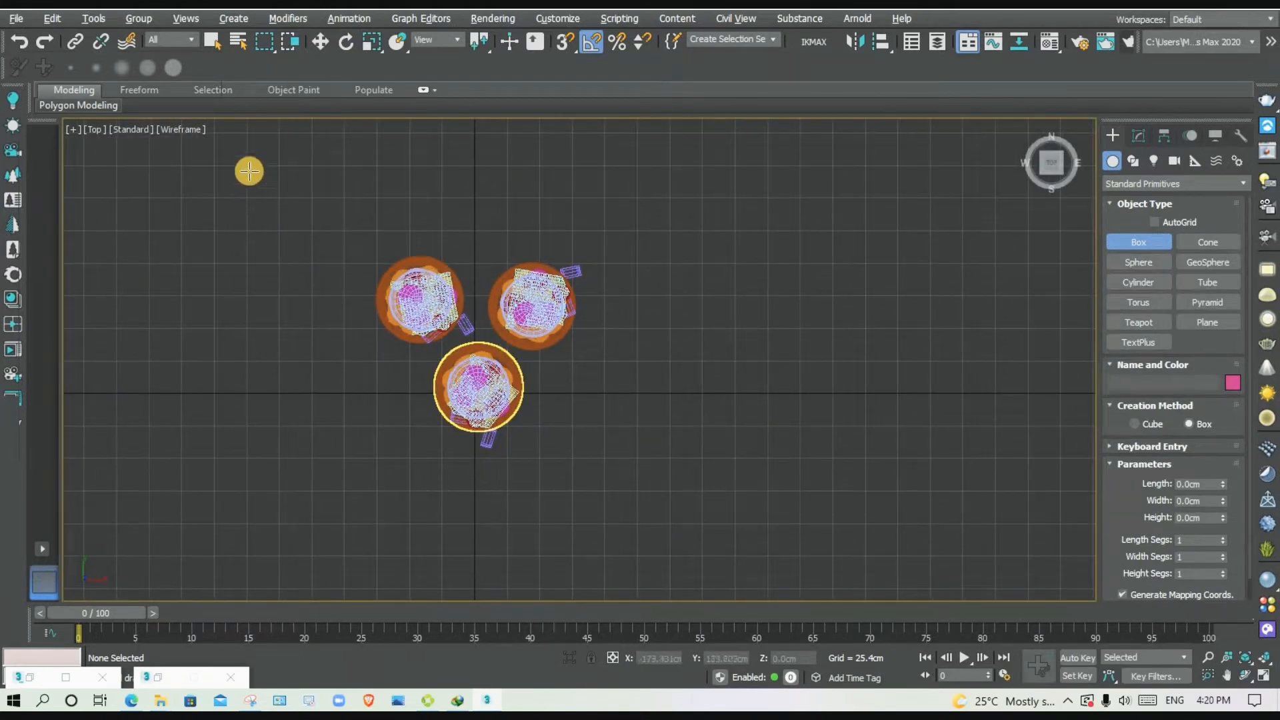
drag(249, 197, 732, 495)
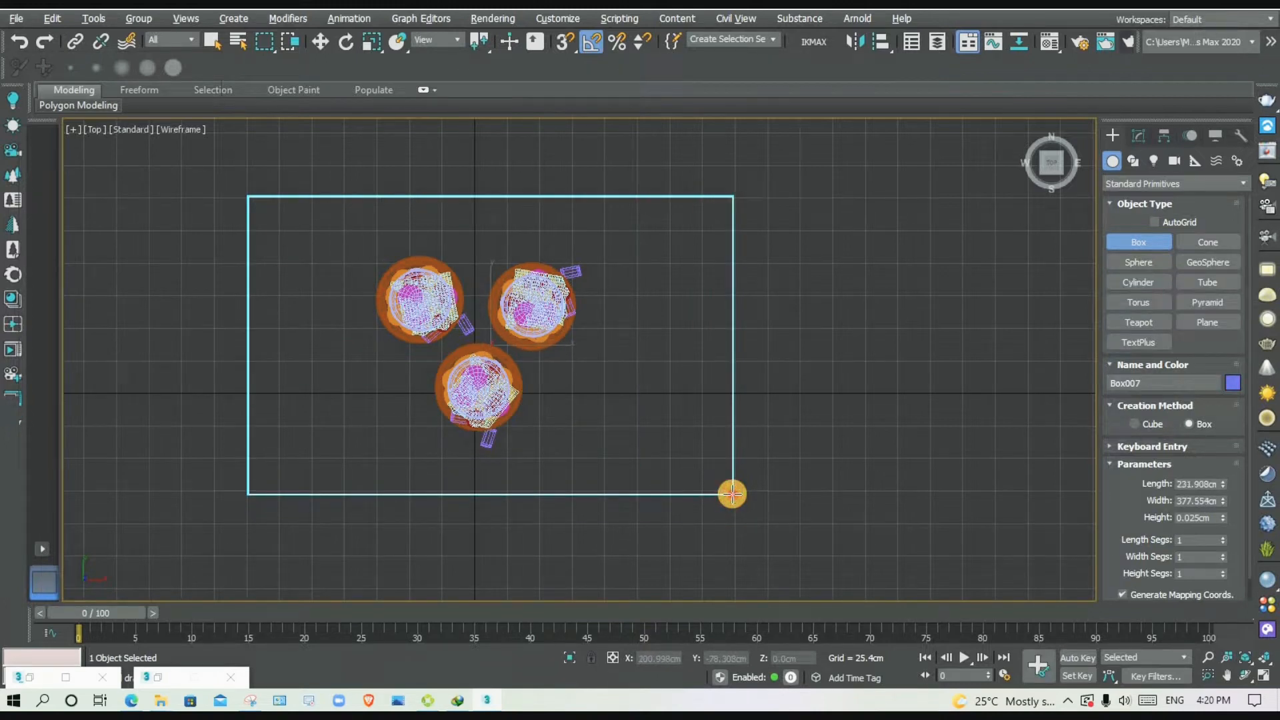
key(e)
key(alt+w)
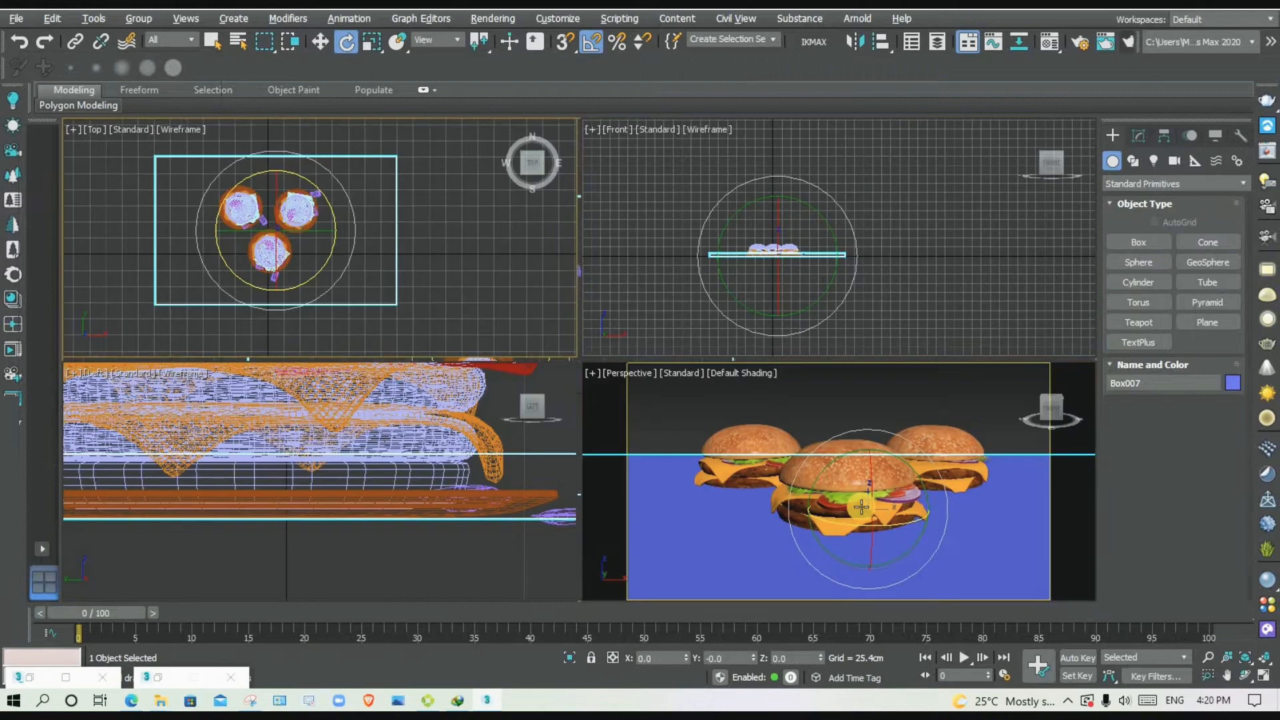
scroll(844, 493, down, 5)
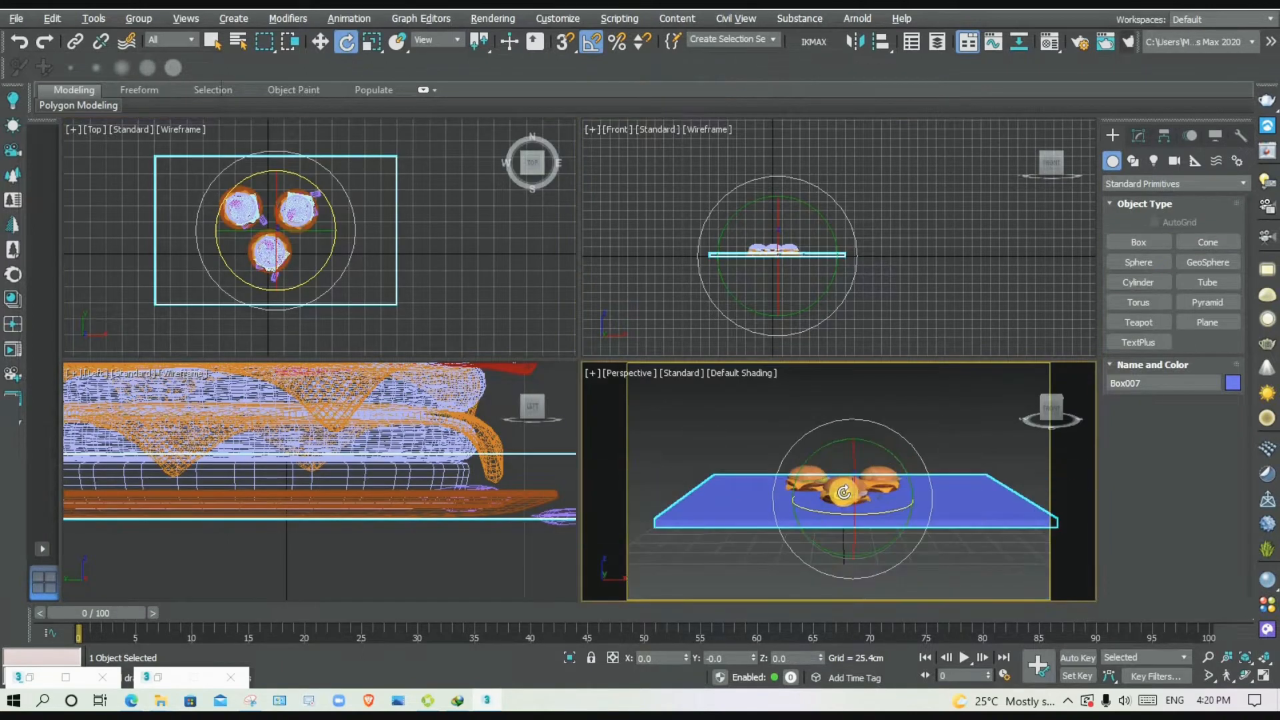
key(alt+w)
alt+middle_drag(781, 467, 799, 499)
Change the tabletop box's object color to light grey.
click(799, 499)
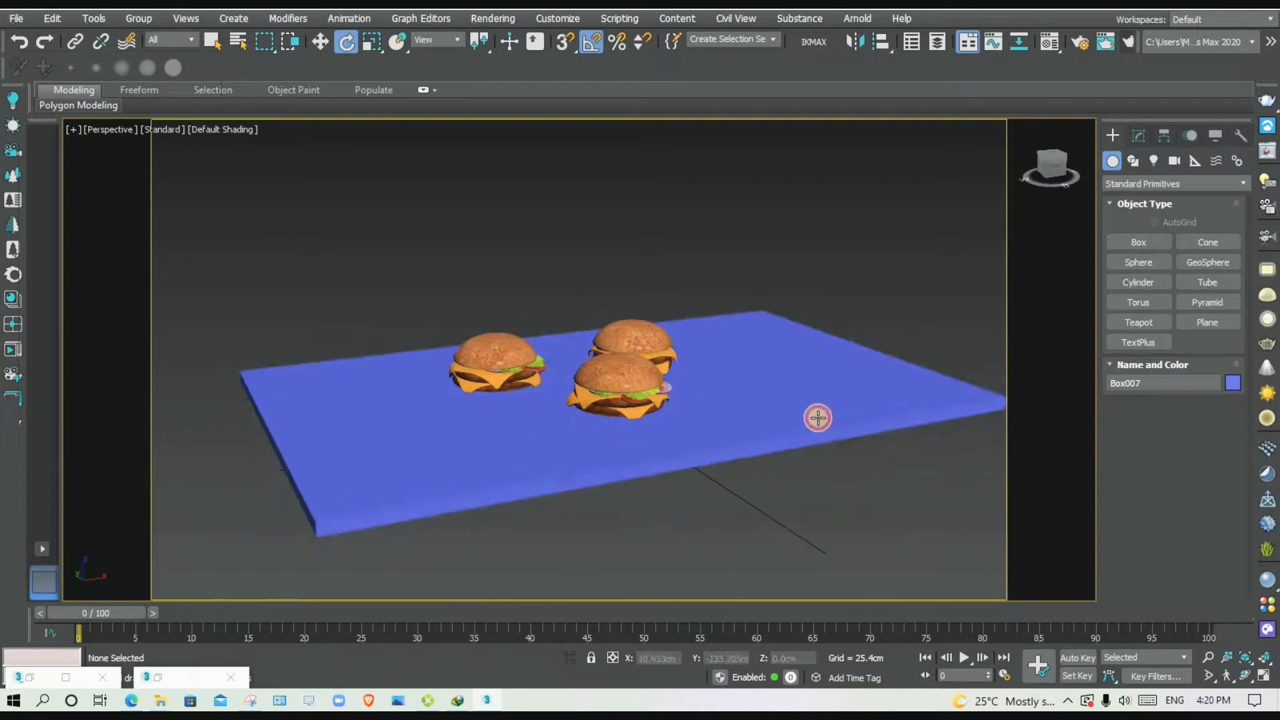
click(835, 399)
click(1233, 382)
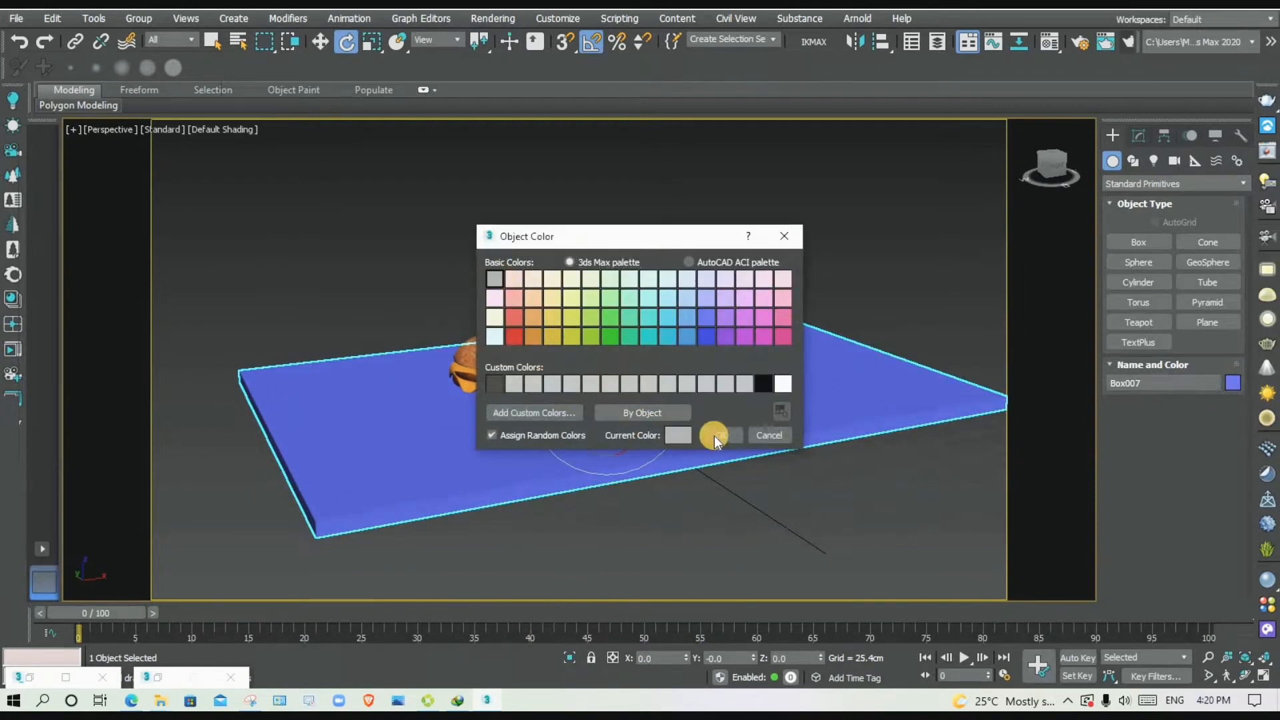
click(714, 435)
click(778, 535)
click(777, 388)
Display the Perspective view with Edged Faces and inspect where the burgers meet the tabletop.
click(238, 131)
click(247, 313)
alt+middle_drag(459, 275, 709, 490)
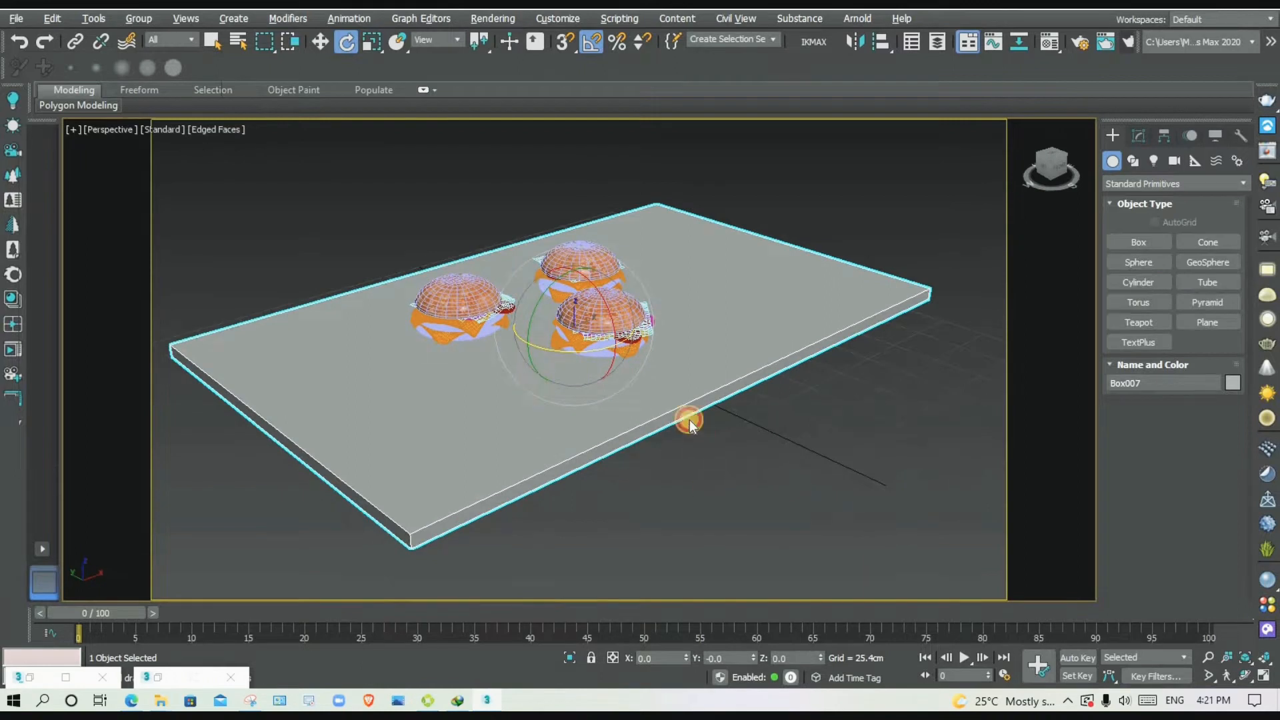
click(700, 439)
alt+middle_drag(642, 376, 606, 366)
scroll(612, 365, up, 5)
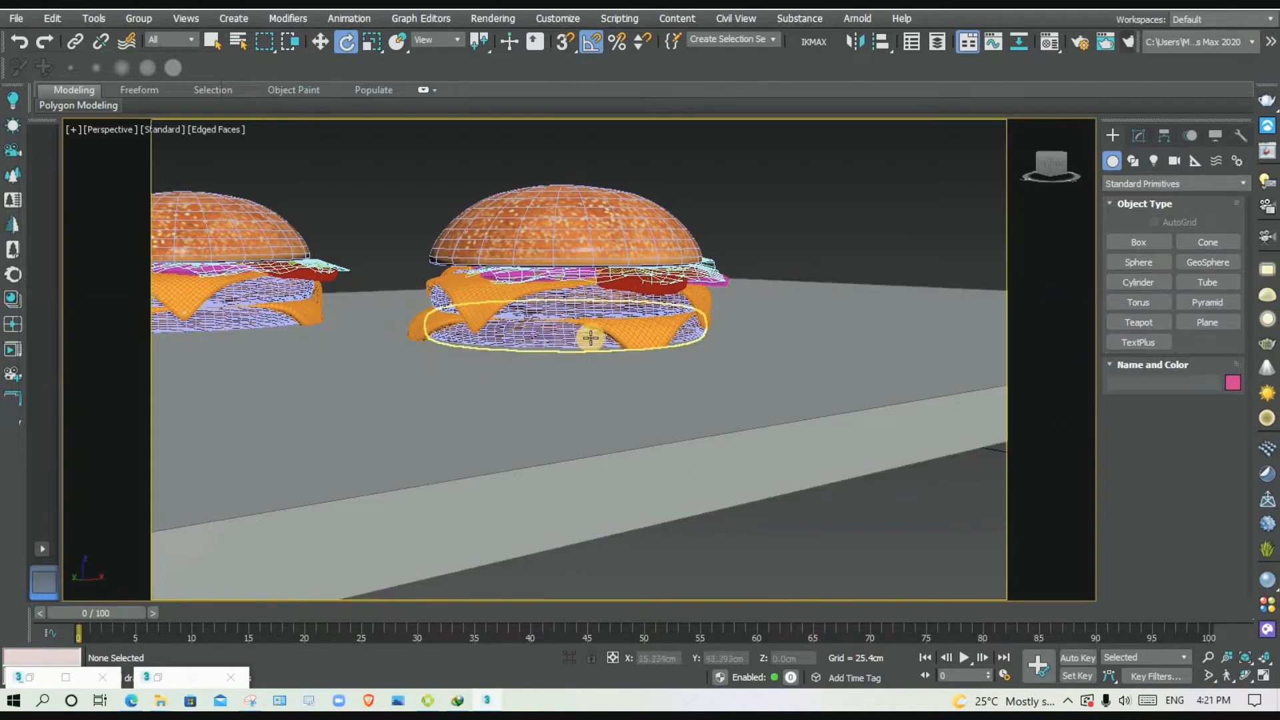
middle_drag(703, 380, 683, 343)
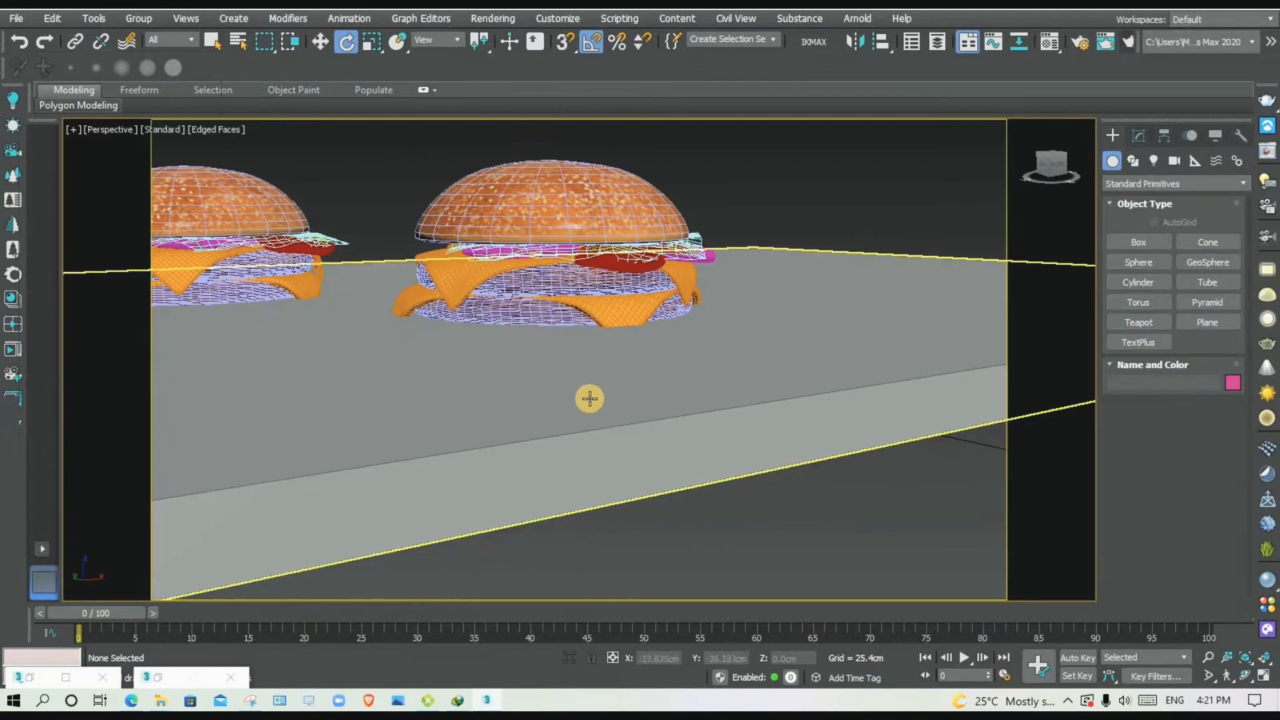
Lower the tabletop box in the Front view until its upper surface meets the undersides of the plates.
scroll(589, 399, down, 3)
click(674, 378)
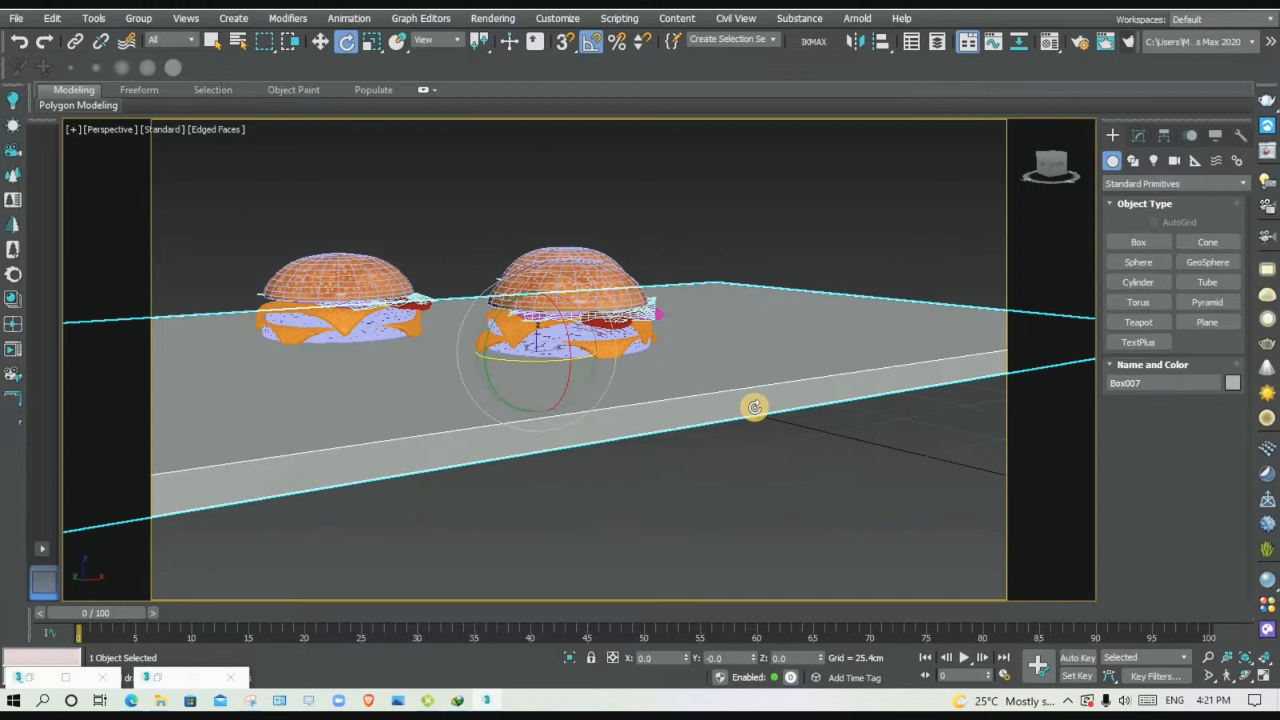
key(w)
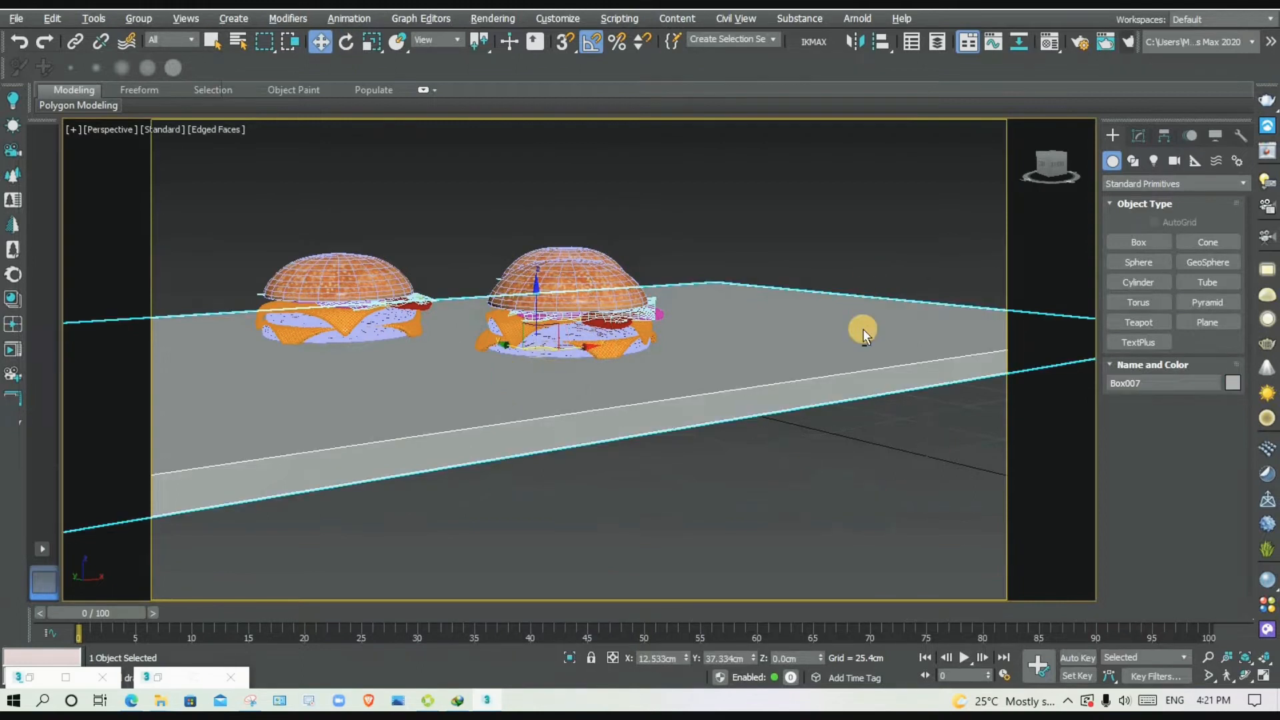
key(alt+w)
key(alt+w)
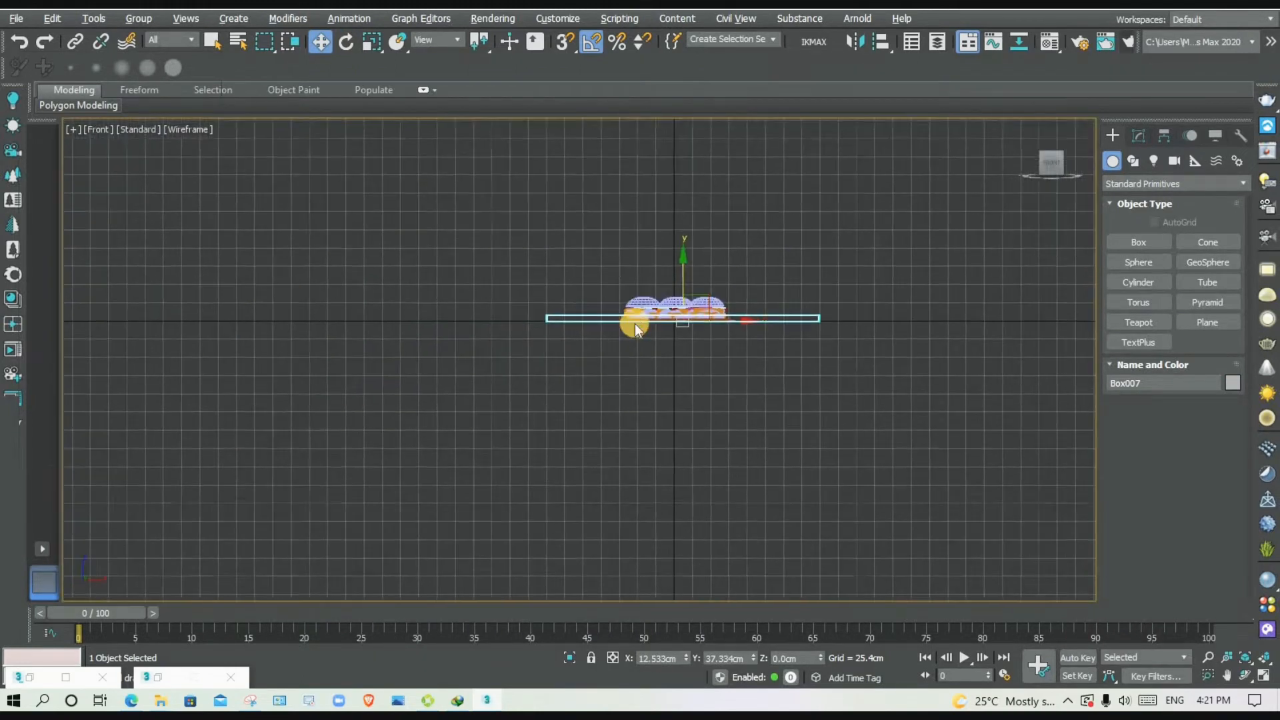
scroll(636, 323, up, 8)
middle_drag(592, 286, 421, 288)
drag(686, 271, 686, 295)
scroll(672, 307, up, 8)
middle_drag(671, 308, 658, 169)
drag(716, 346, 715, 340)
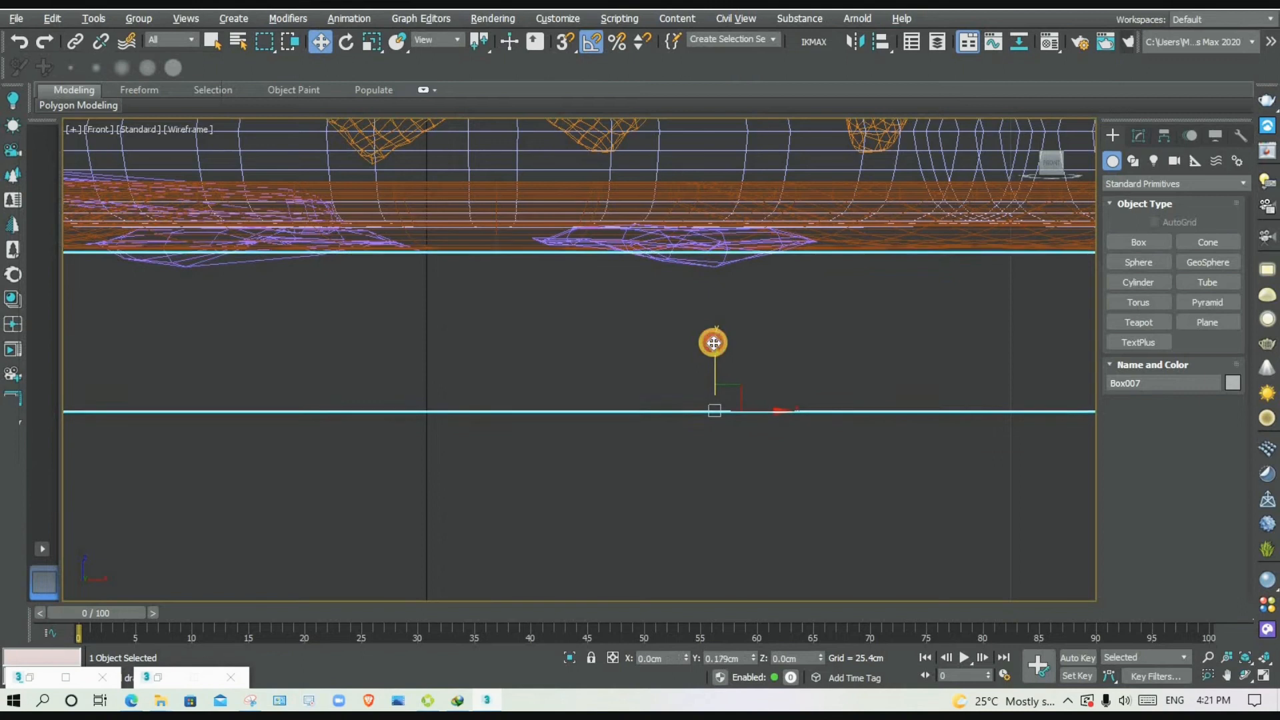
Check the plates on the tabletop in the Perspective view and hide the grid there.
key(alt+w)
click(851, 501)
key(alt+w)
click(833, 480)
alt+middle_drag(749, 420, 642, 406)
scroll(644, 405, up, 5)
scroll(758, 412, down, 9)
alt+middle_drag(789, 409, 789, 409)
middle_drag(667, 452, 580, 403)
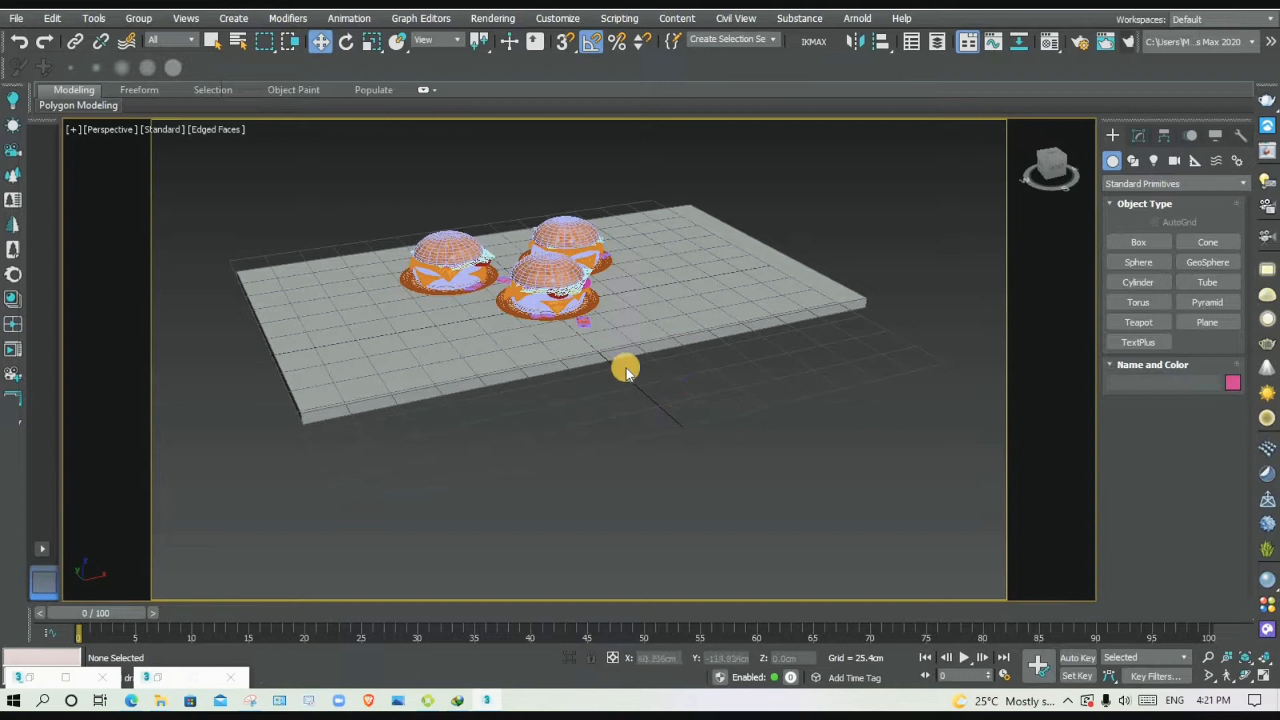
key(g)
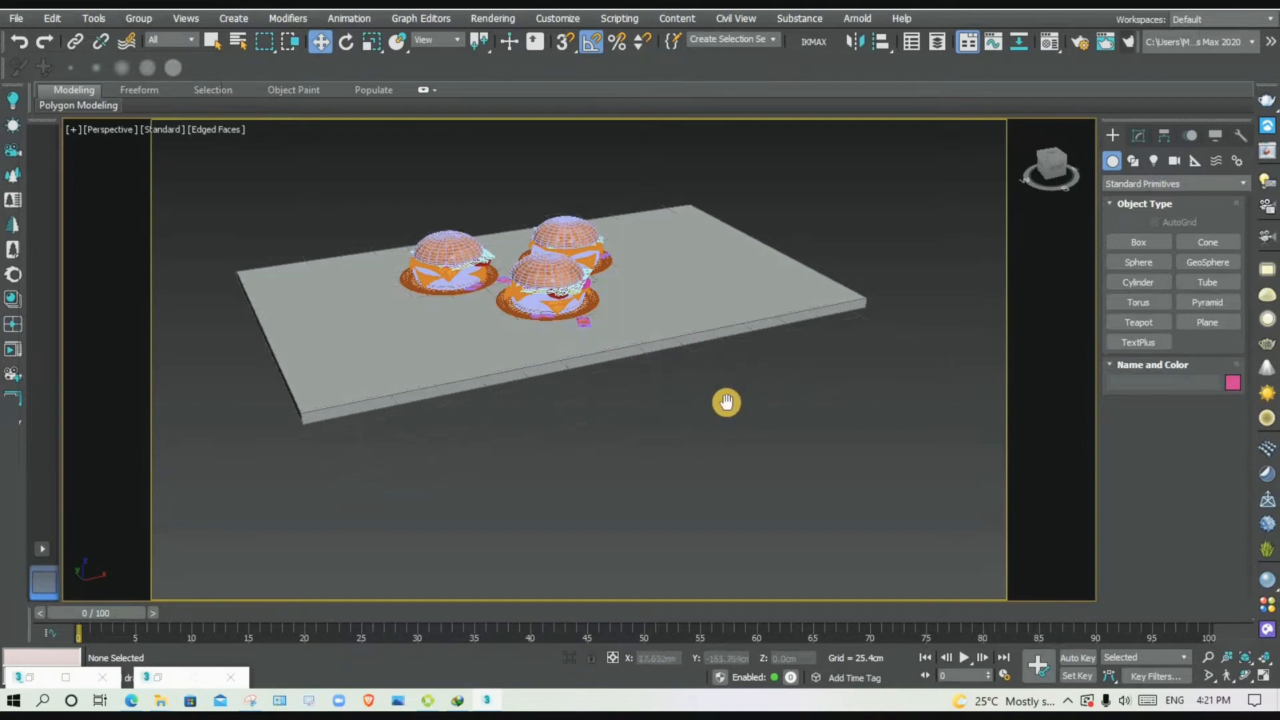
Select the tabletop box and import the downloaded Wood Dark Fine 18-26 80cm material from Chaos Cosmos.
scroll(733, 400, up, 3)
click(744, 307)
click(744, 306)
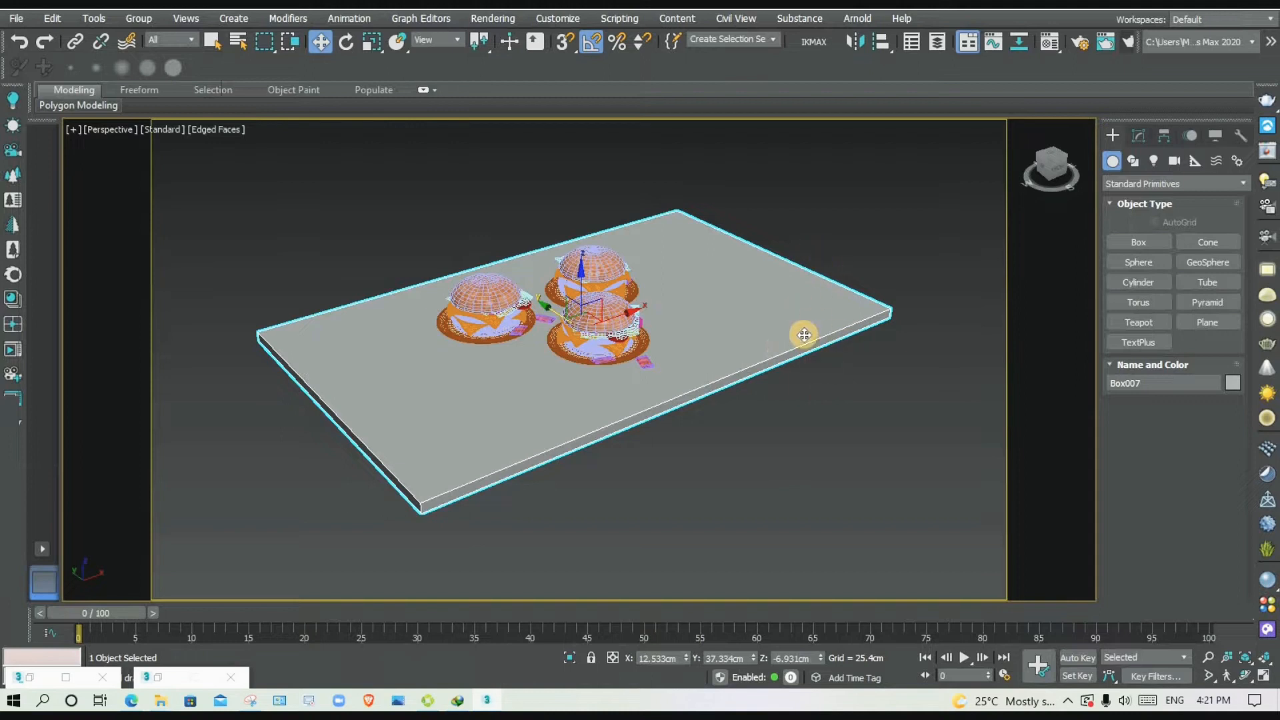
click(1267, 629)
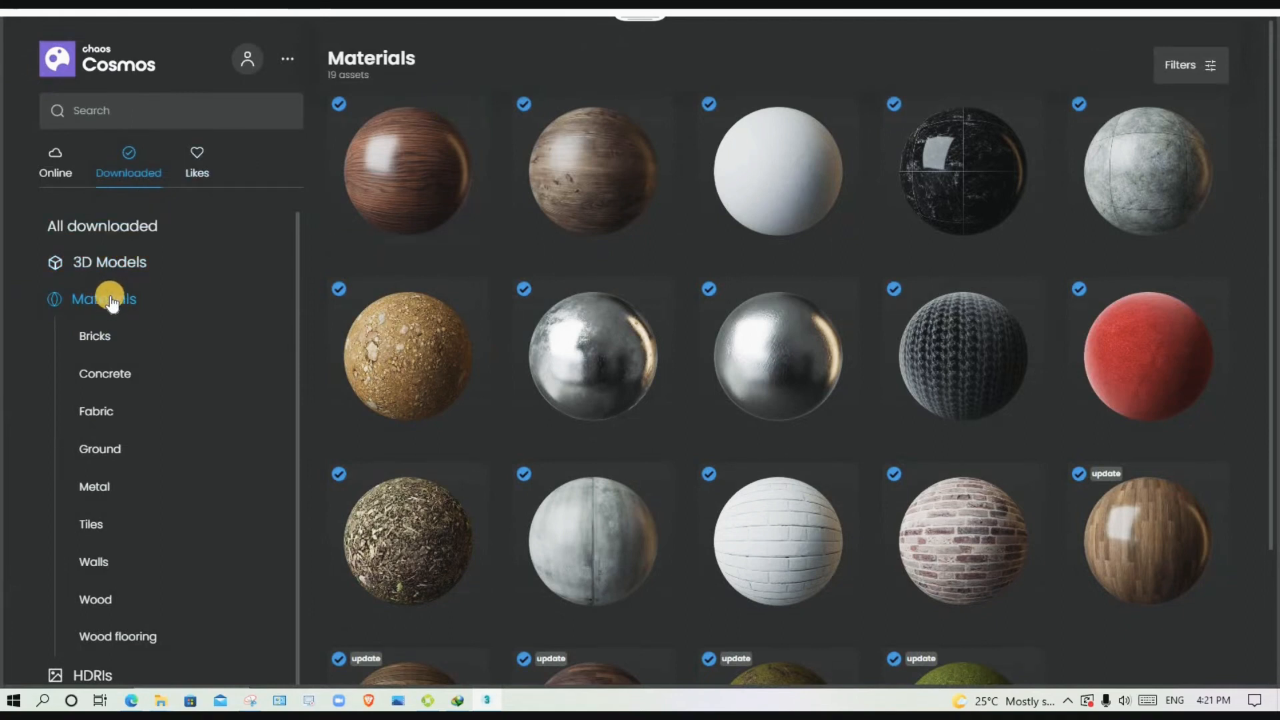
mouse_move(442, 121)
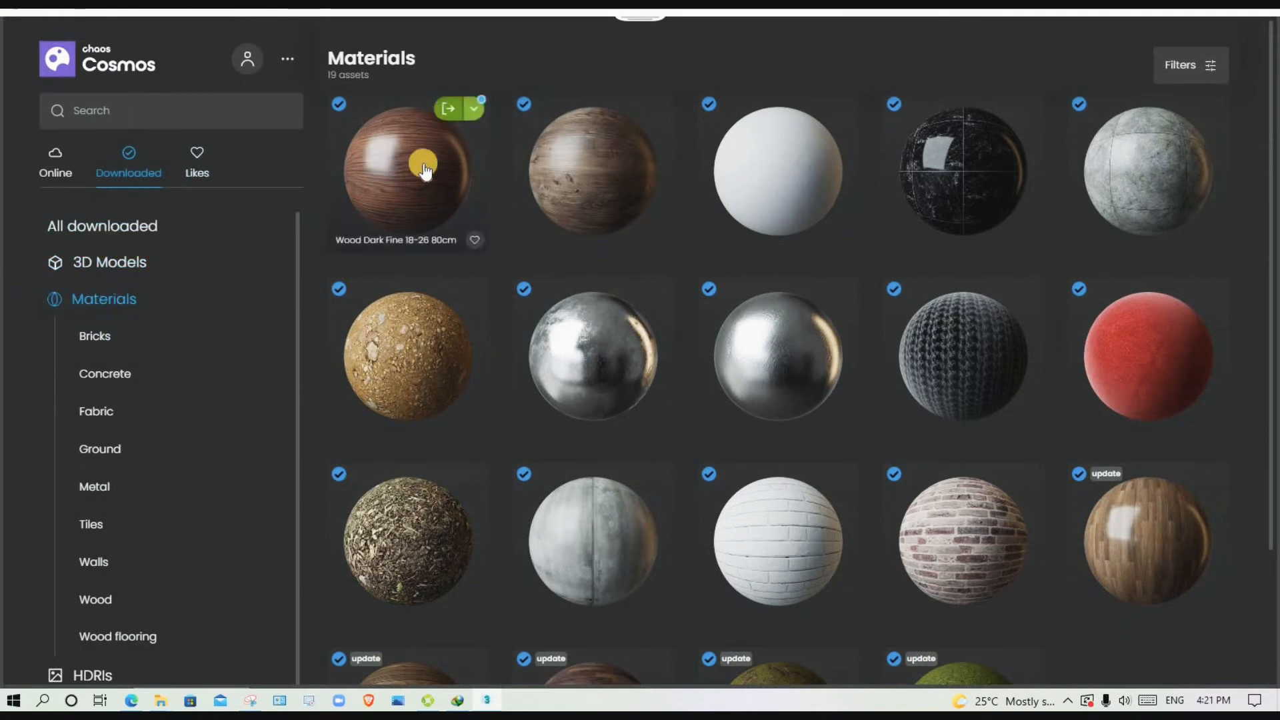
click(449, 109)
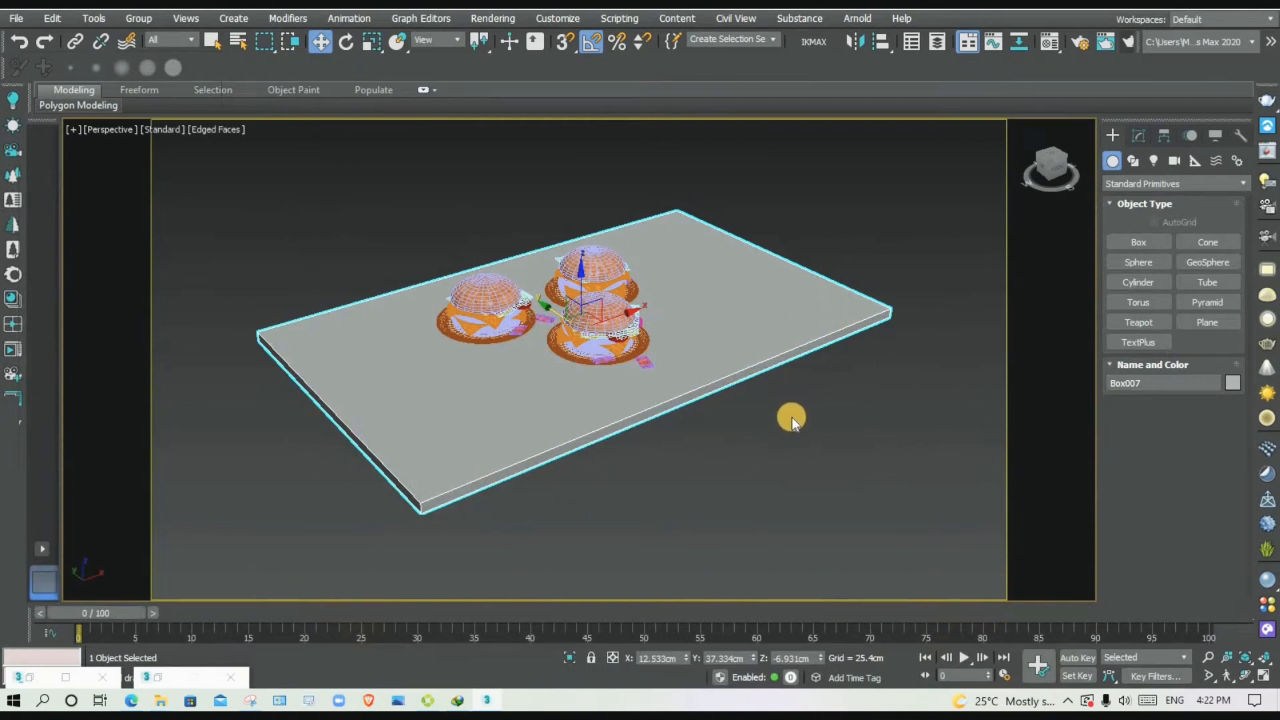
Deselect the tabletop and replace the unused 17 - Default material in the Material Editor with a VRayMtl.
click(806, 447)
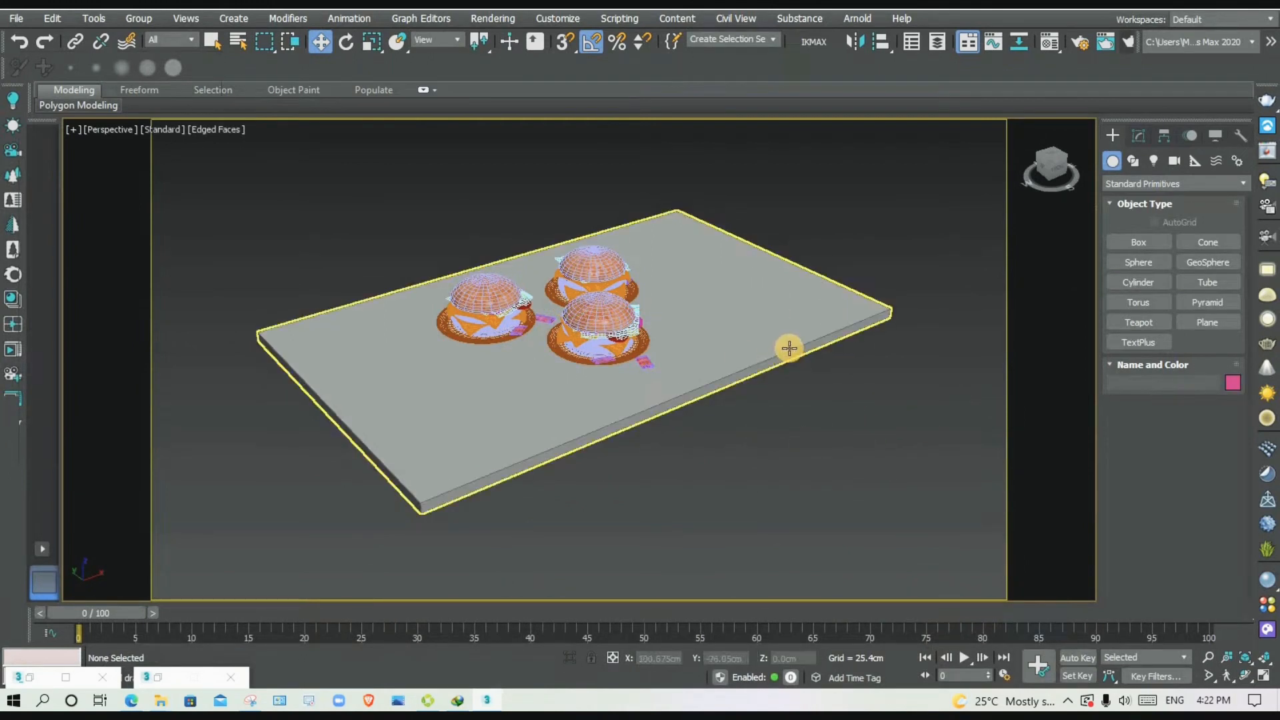
click(1047, 42)
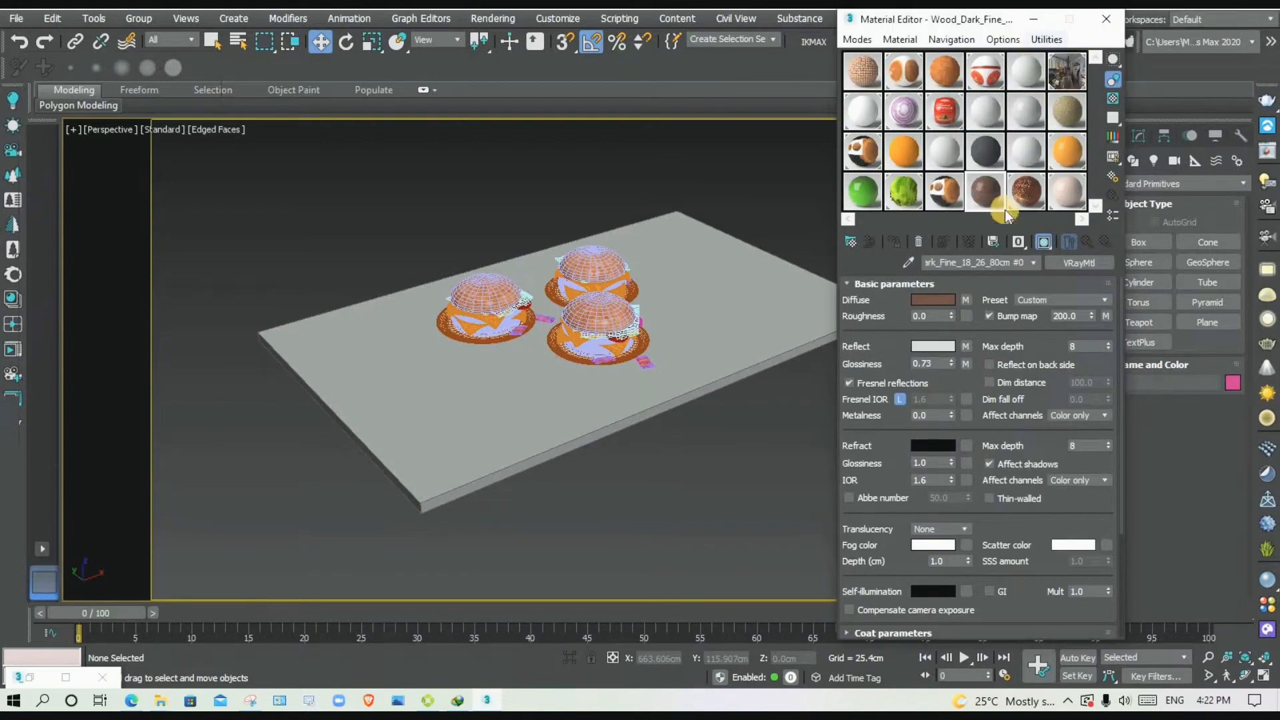
click(1029, 156)
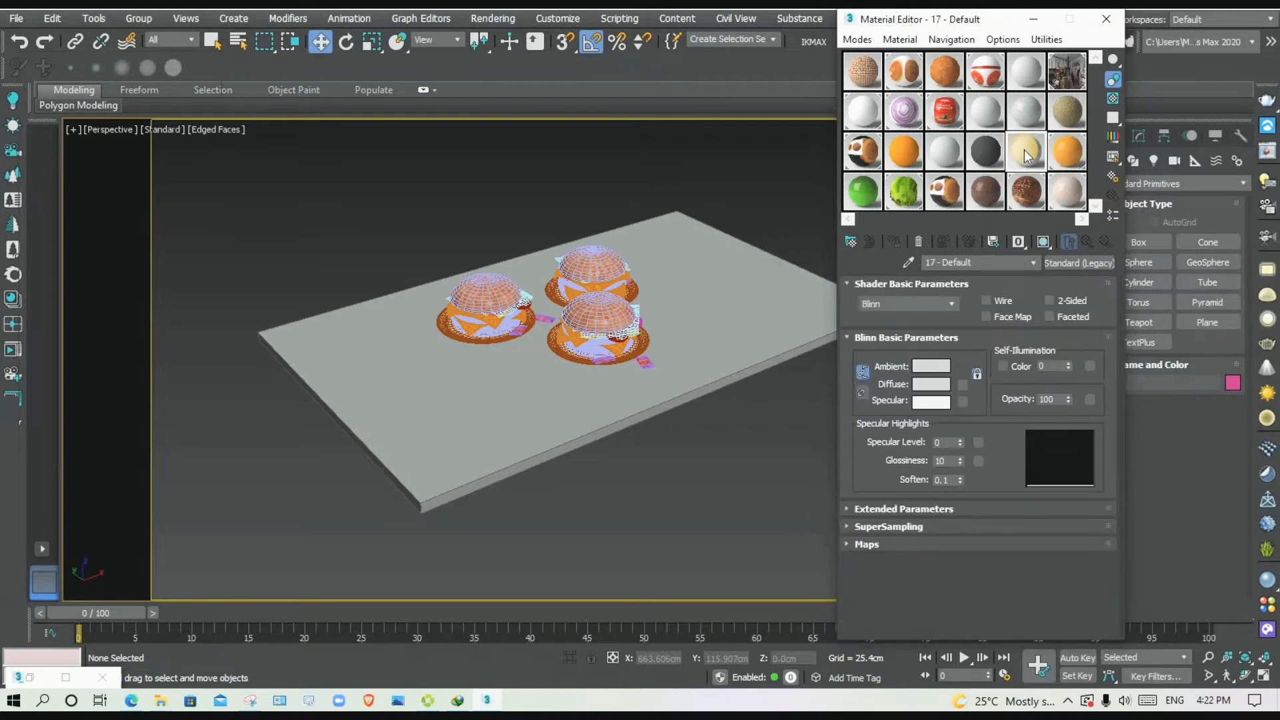
click(1269, 584)
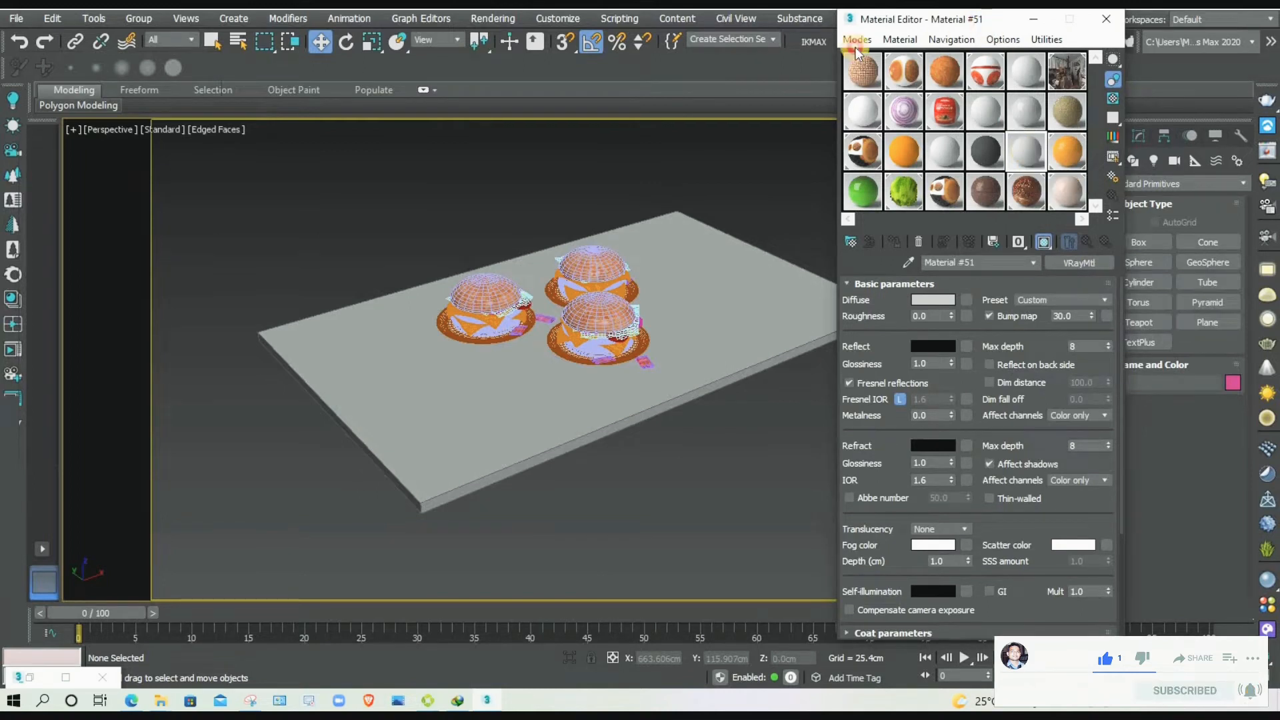
drag(900, 19, 520, 67)
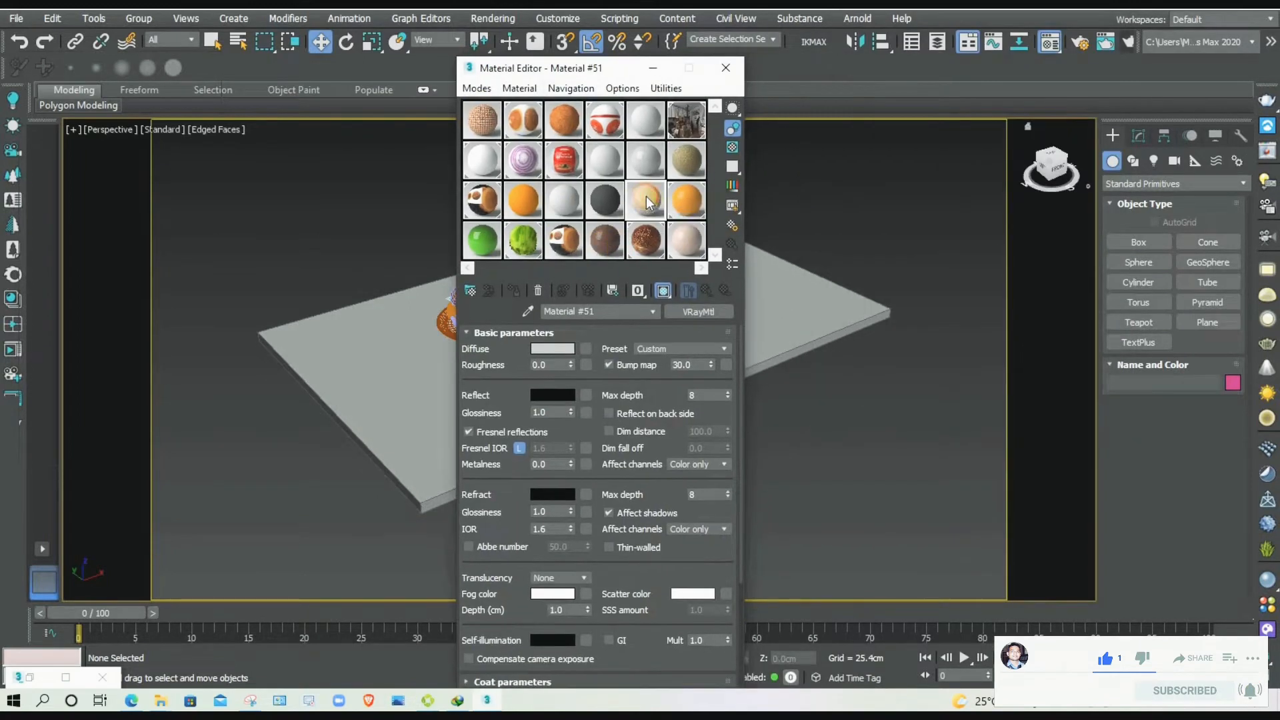
Load the Wood Dark Fine 18-26 80cm material from Chaos Cosmos into the new VRayMtl's sample slot.
click(640, 196)
drag(648, 197, 644, 225)
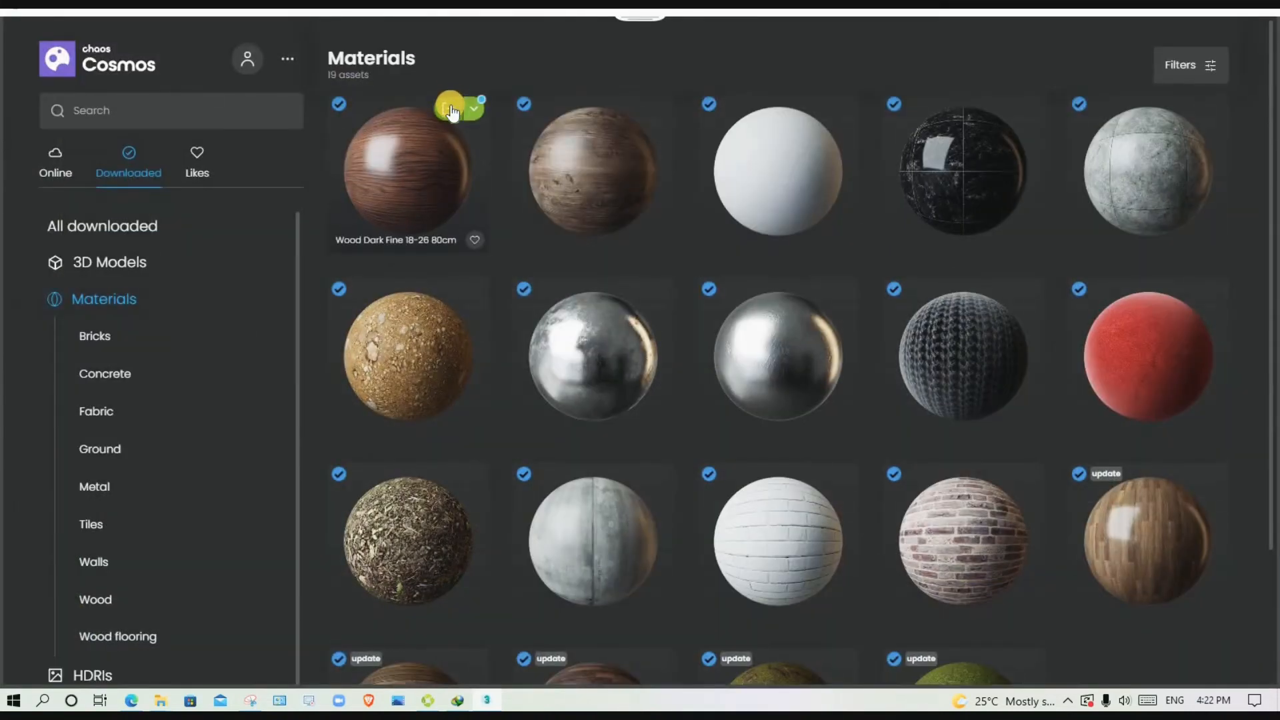
click(451, 110)
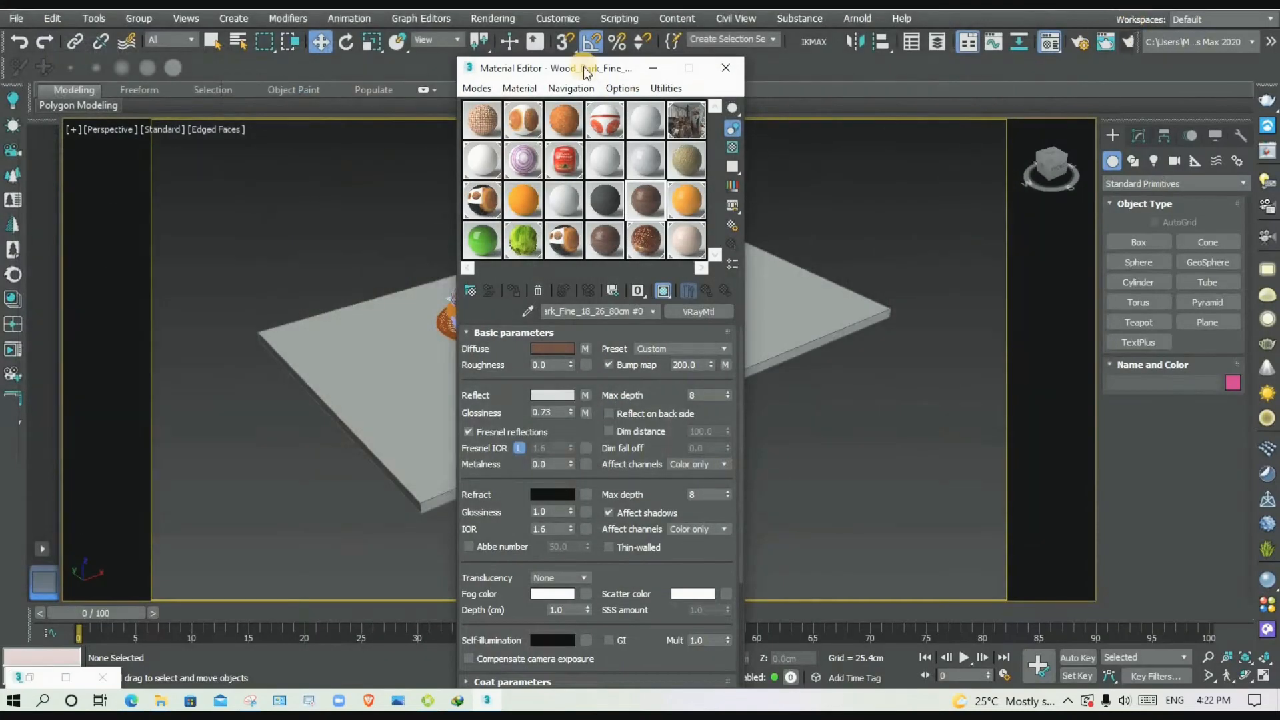
Assign the Wood Dark Fine material to the tabletop box and check the wood texture around the burgers.
drag(585, 72, 969, 72)
drag(796, 322, 763, 325)
mouse_move(909, 82)
mouse_down()
mouse_move(944, 337)
mouse_move(928, 539)
mouse_up()
click(650, 466)
scroll(610, 441, up, 5)
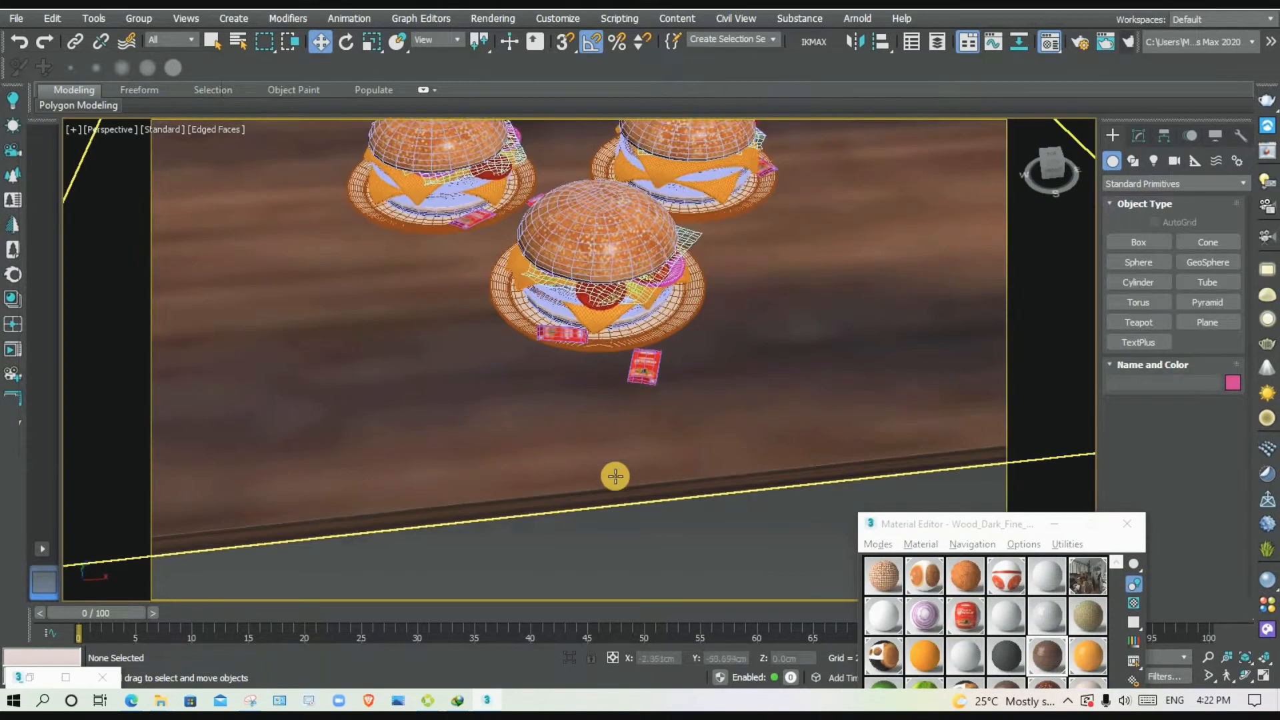
scroll(667, 466, down, 5)
alt+middle_drag(749, 409, 588, 367)
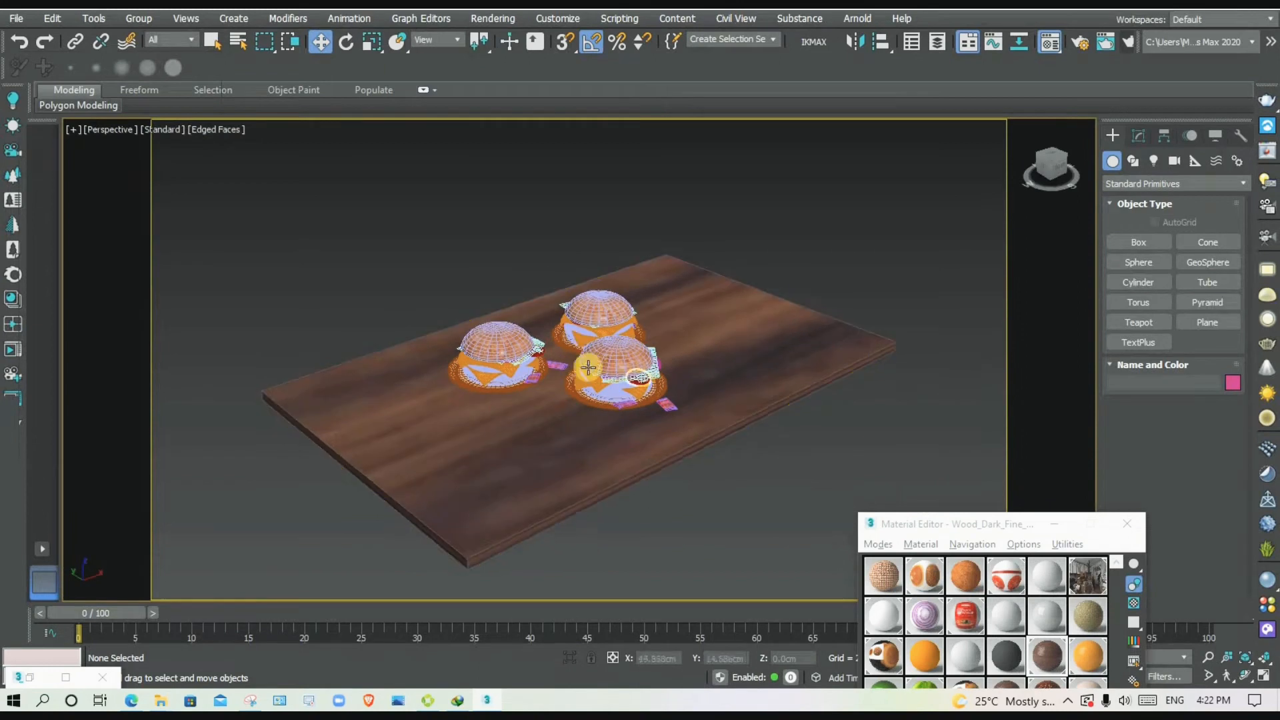
alt+middle_drag(743, 472, 757, 381)
Add a UVW Map modifier to the tabletop box and minimize the Material Editor.
click(757, 381)
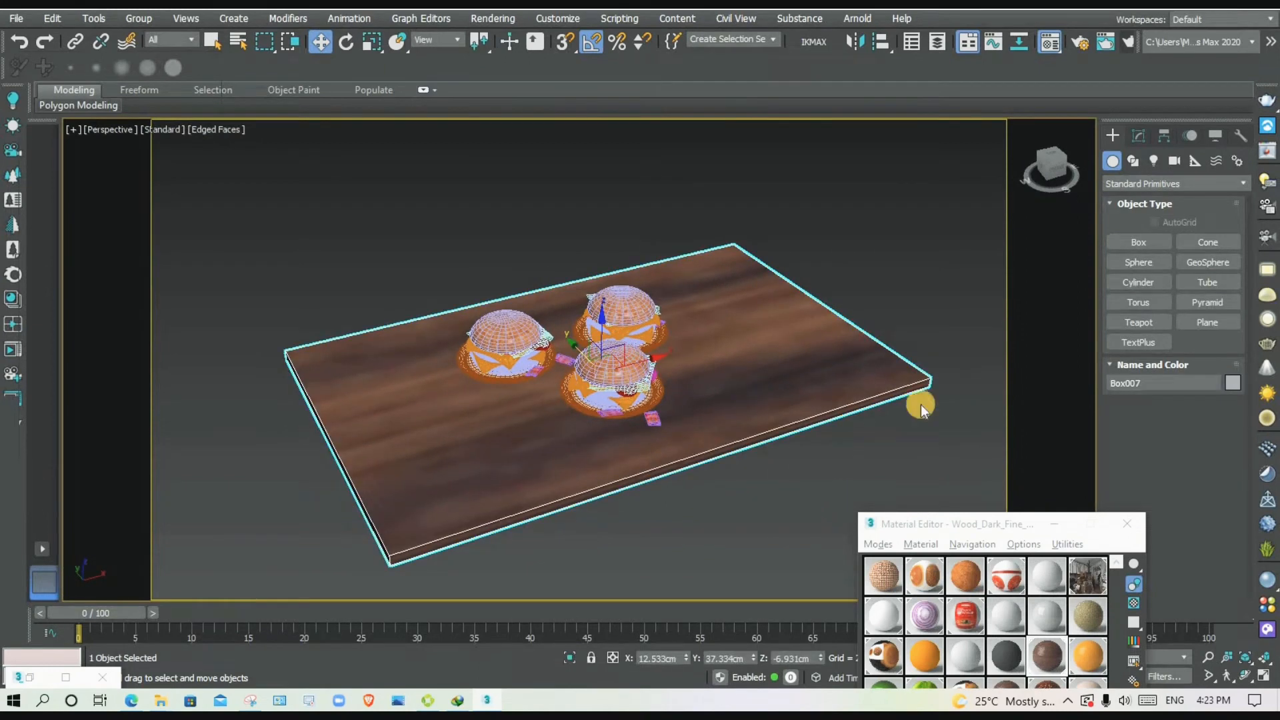
click(1135, 136)
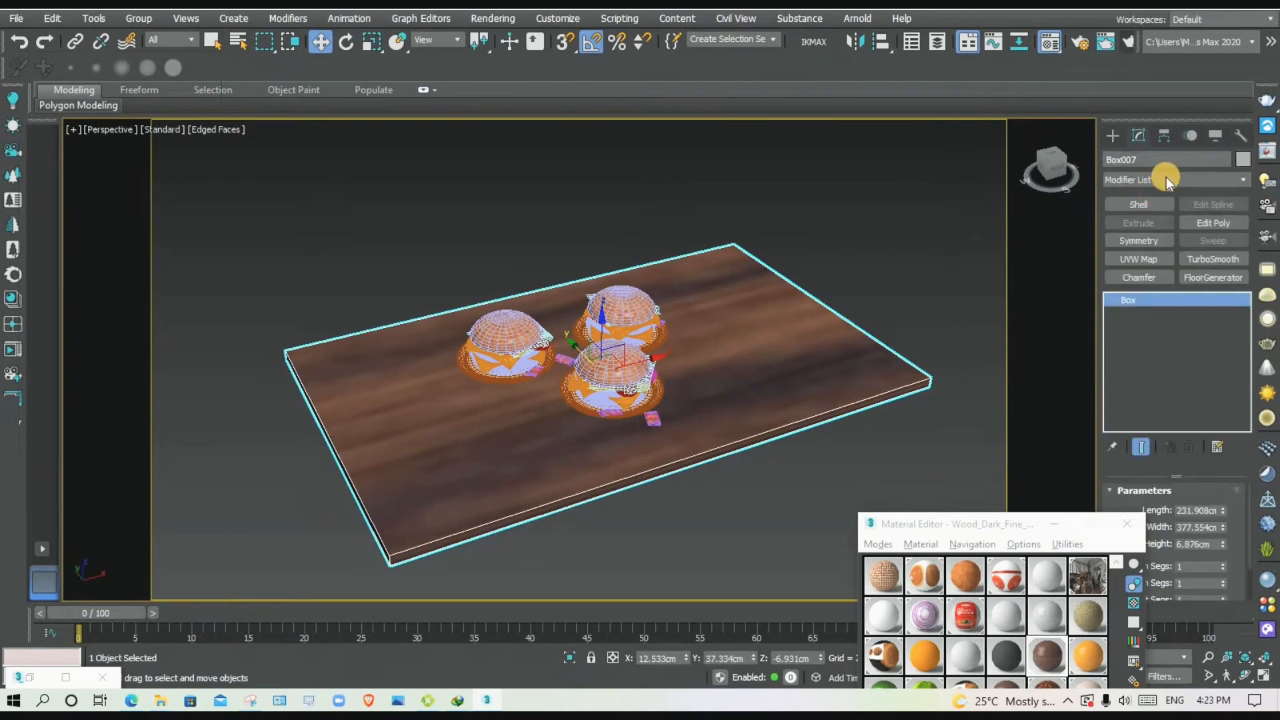
click(1167, 178)
text(uvw)
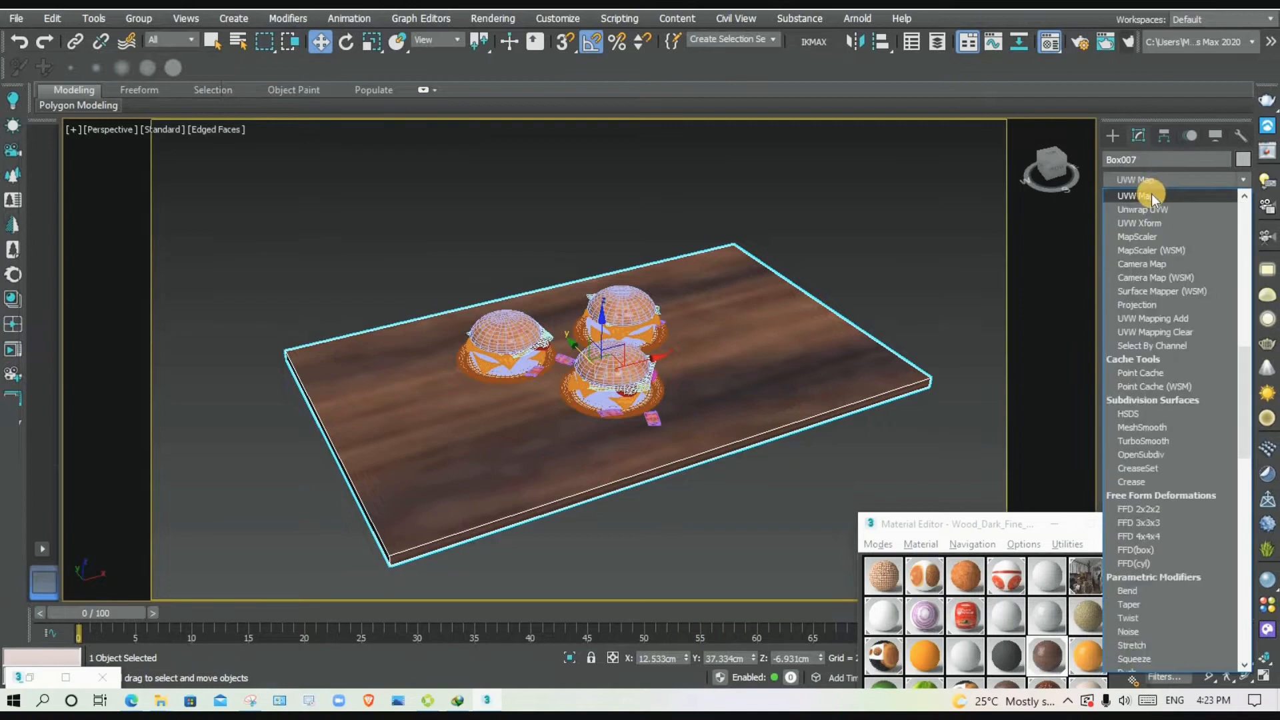
click(1151, 195)
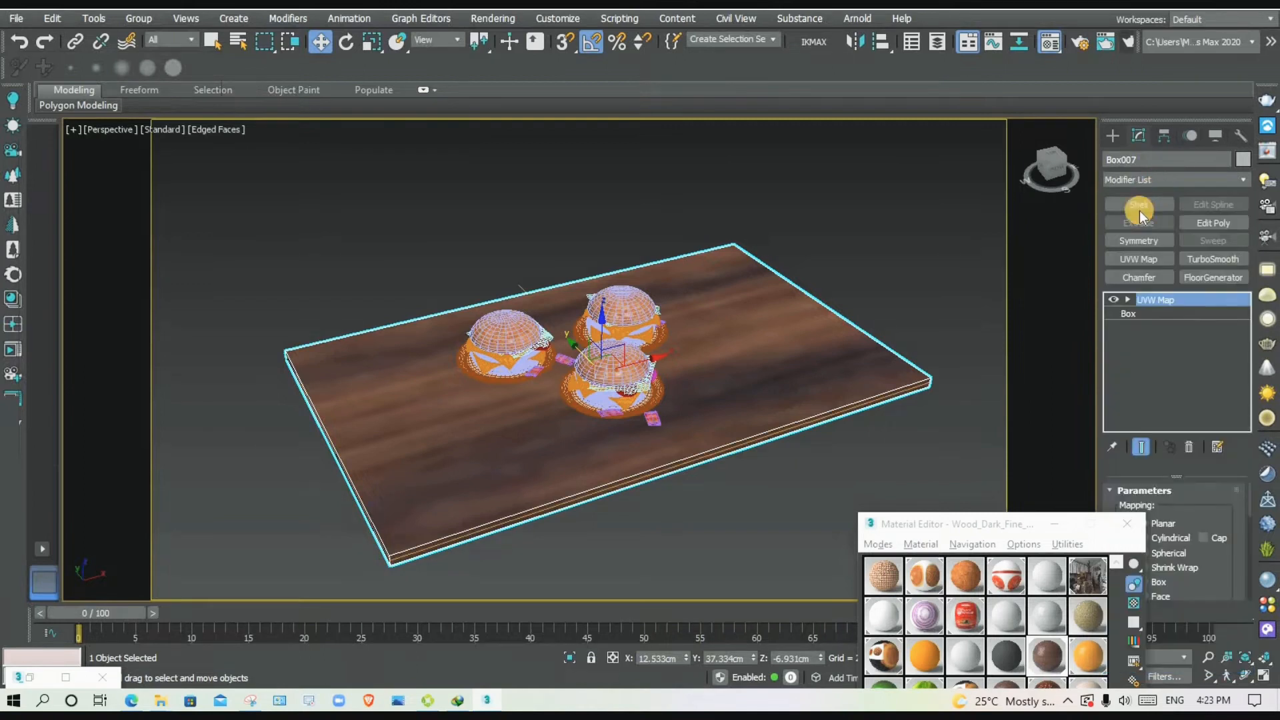
click(1055, 524)
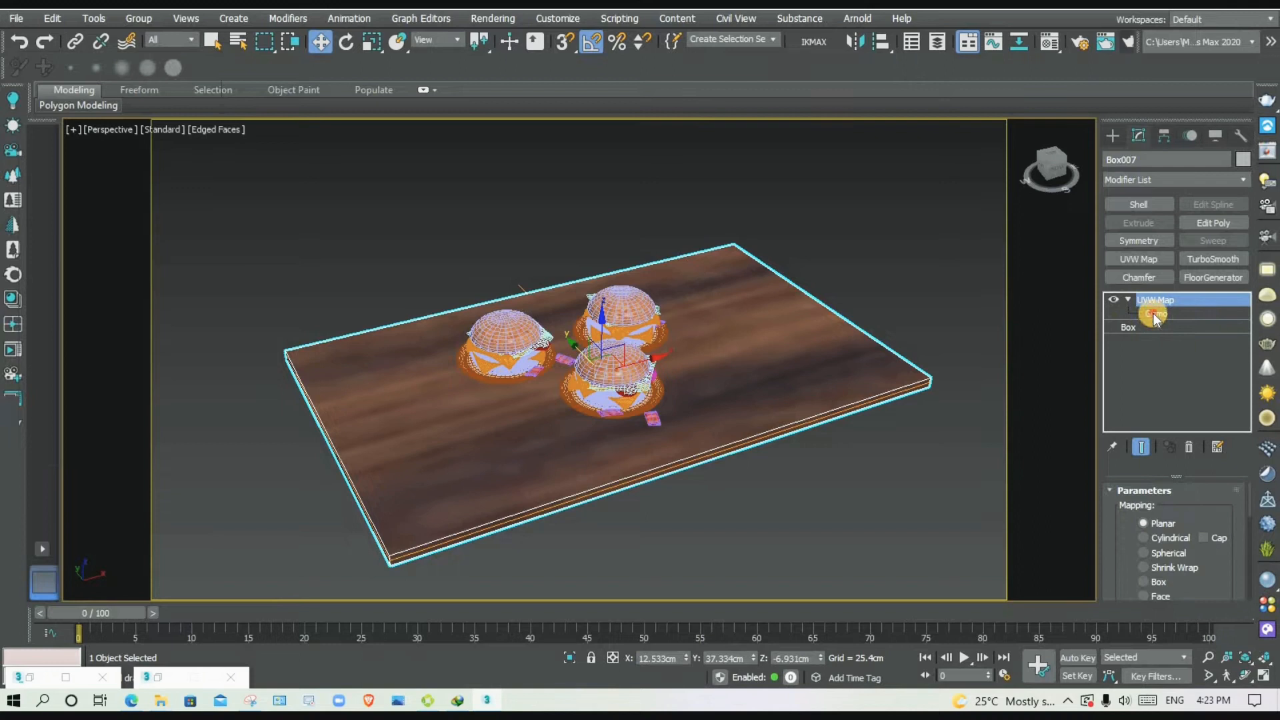
Uniformly scale down the UVW Map gizmo so the wood grain repeats more finely across the tabletop.
click(1156, 315)
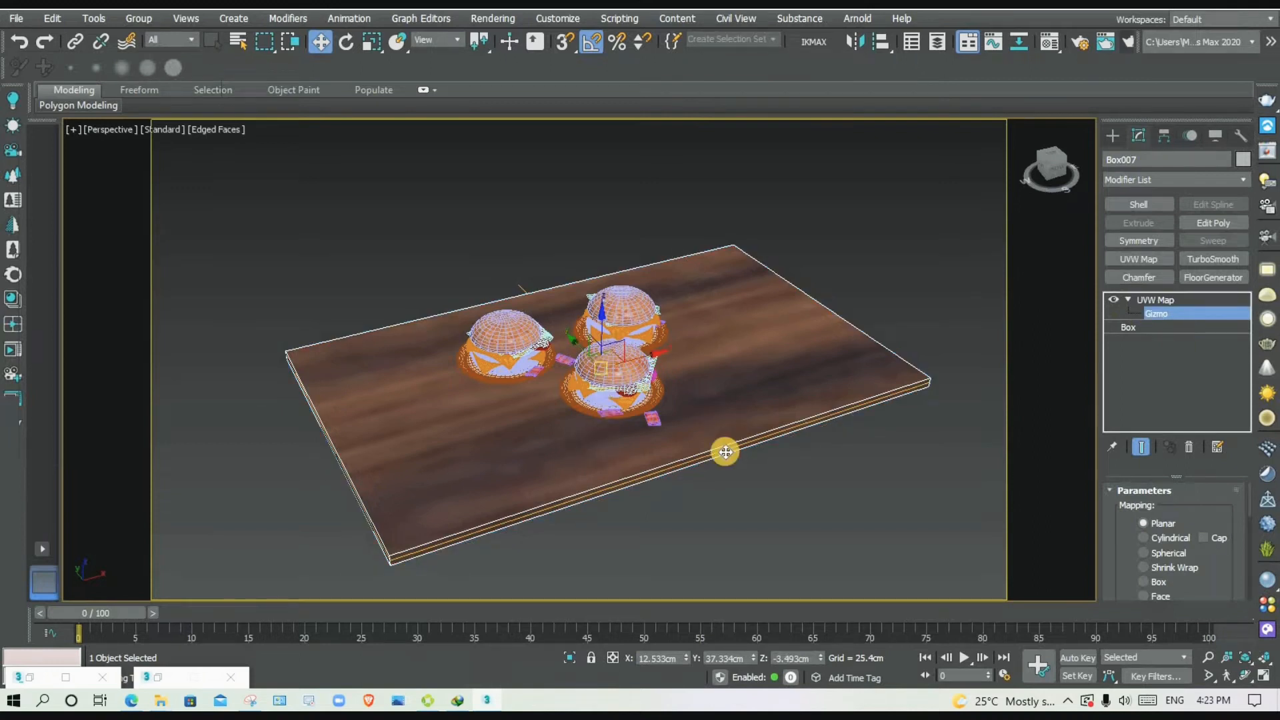
key(r)
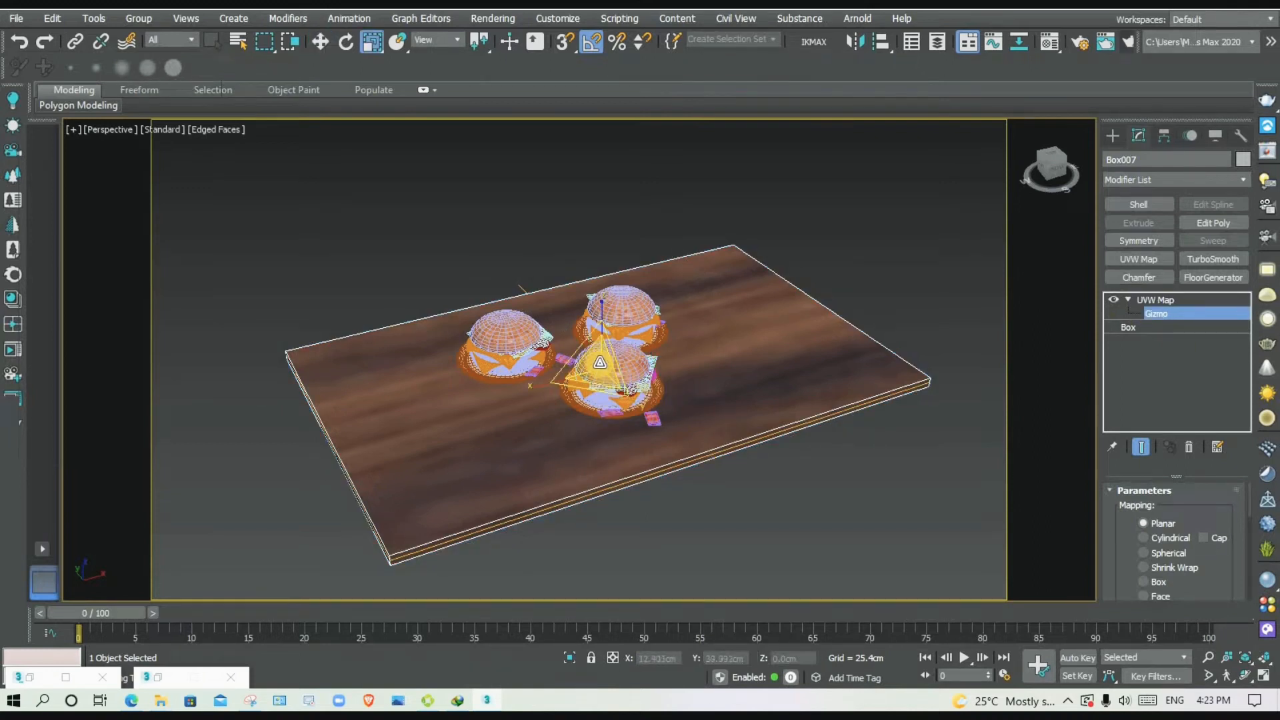
drag(600, 362, 612, 557)
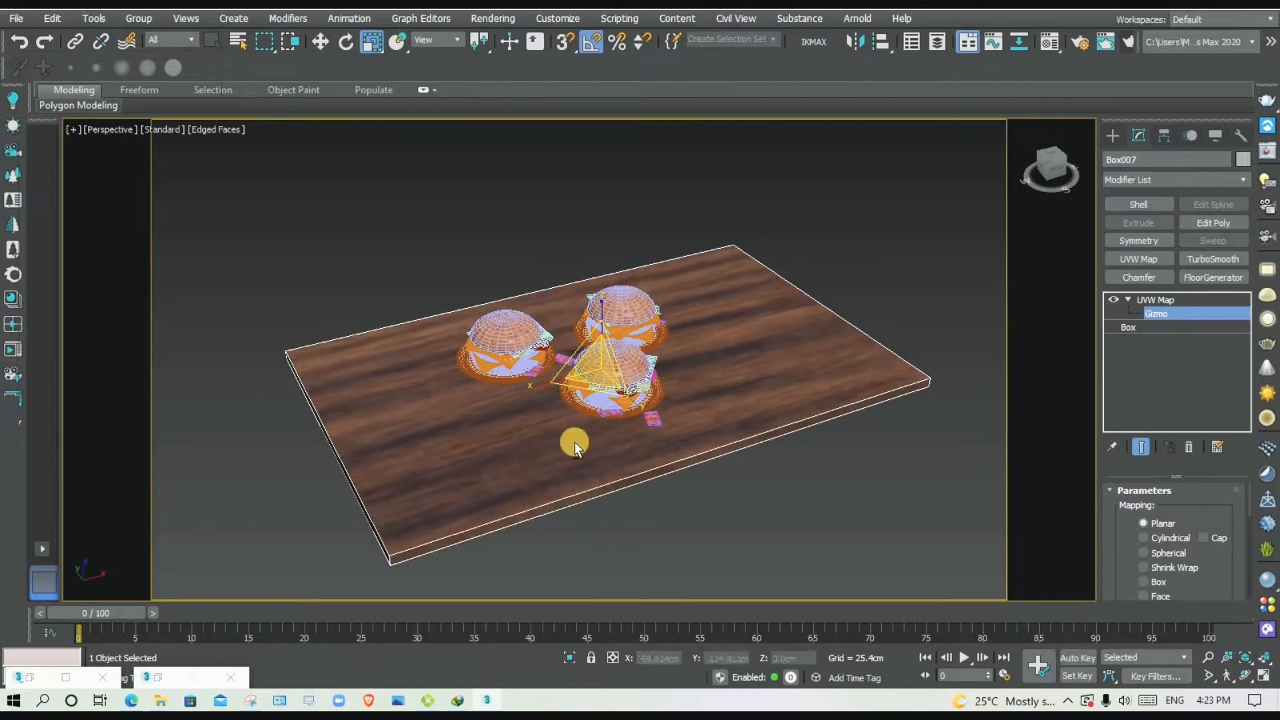
Inspect the tabletop's edge texture up close and set the UVW Map mapping to Box.
alt+middle_drag(572, 446, 604, 397)
scroll(607, 397, up, 6)
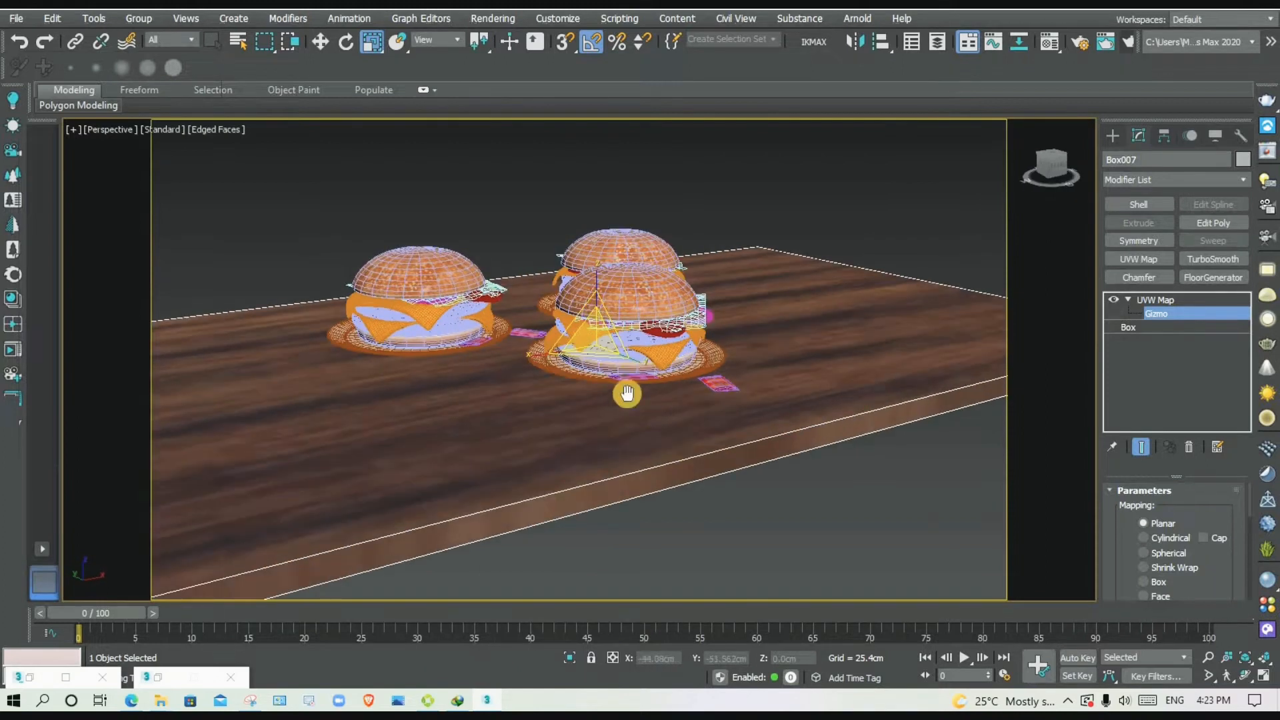
alt+middle_drag(535, 466, 644, 450)
middle_drag(643, 274, 646, 327)
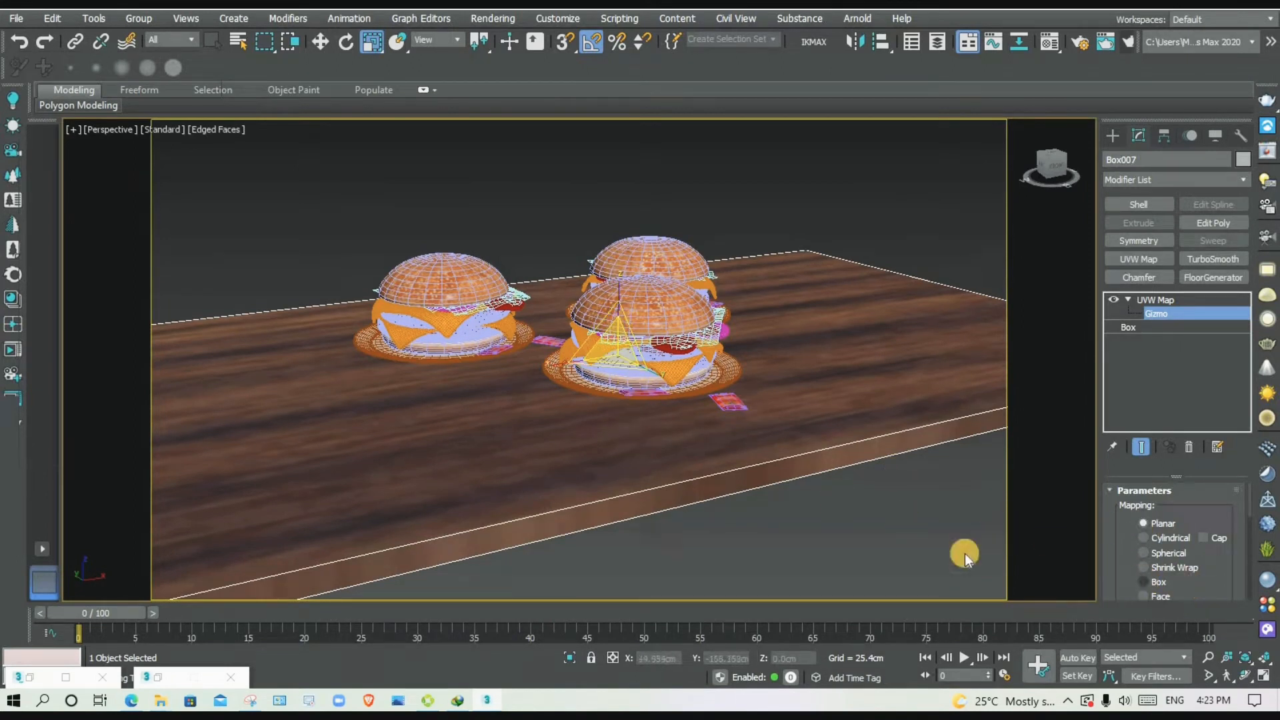
click(1143, 582)
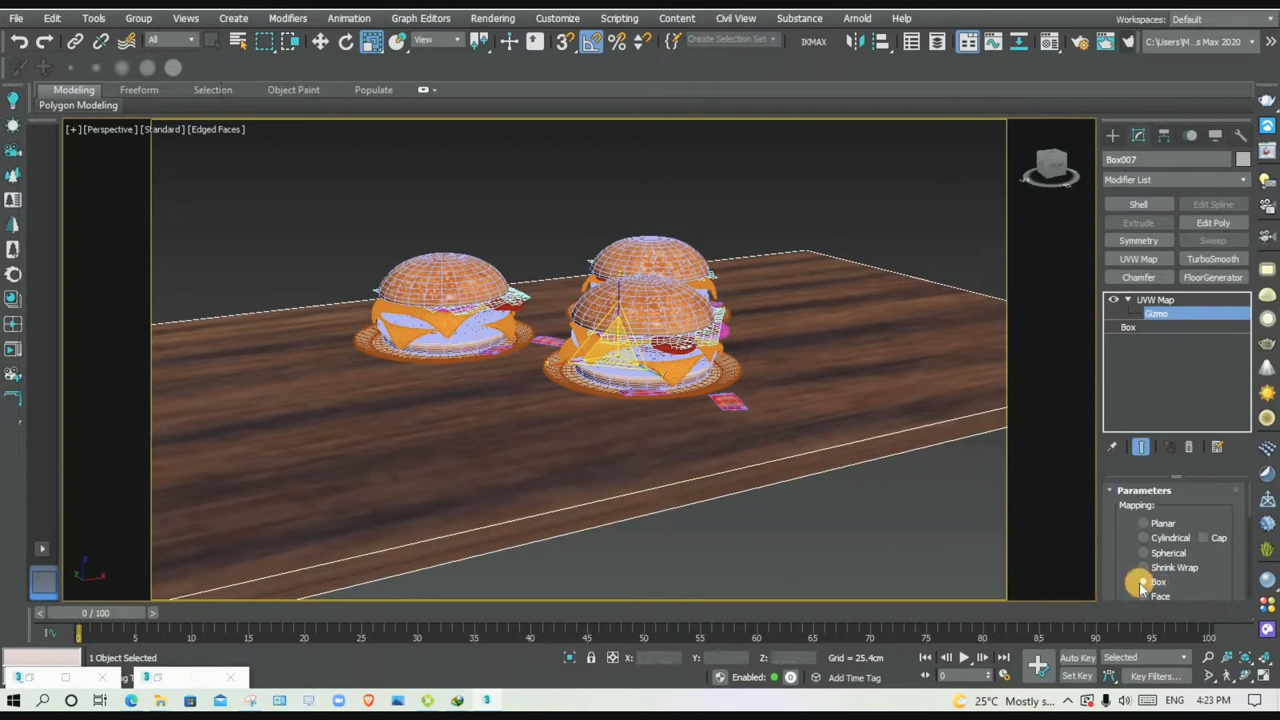
middle_drag(657, 512, 610, 454)
scroll(598, 437, down, 3)
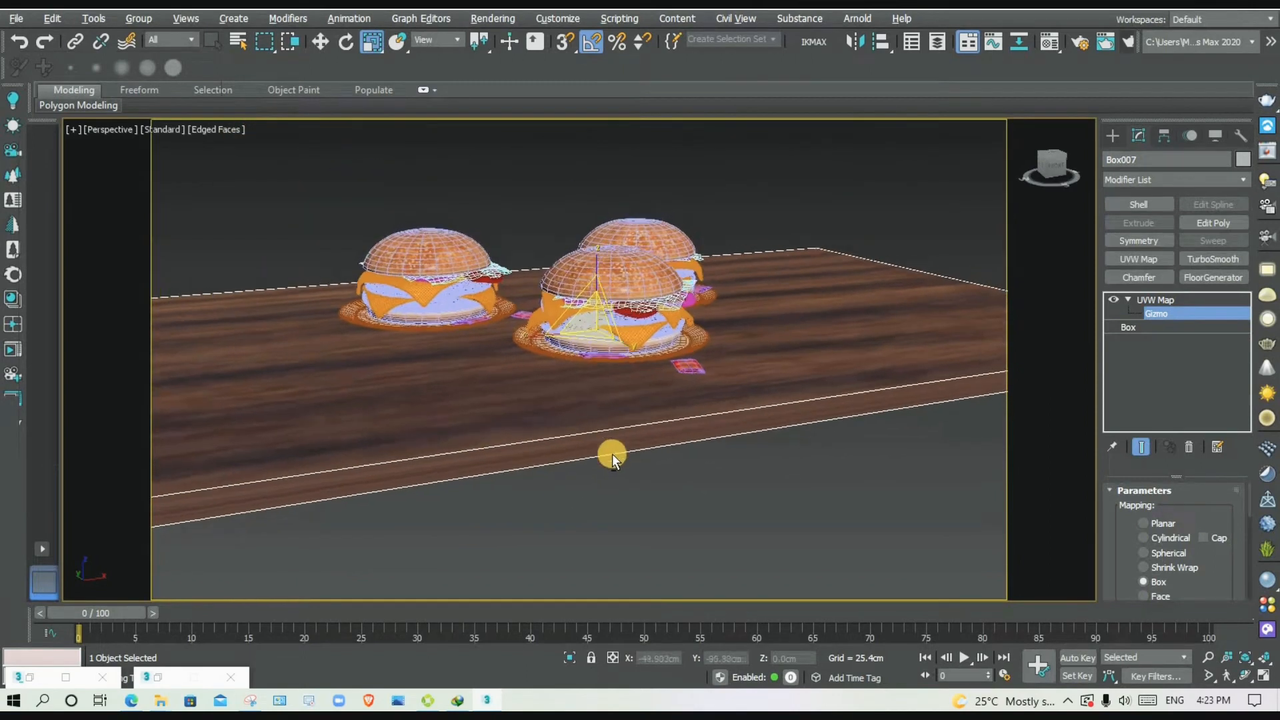
Turn off Edged Faces in the Perspective view and check the shaded burgers on the wooden tabletop.
mouse_move(594, 255)
mouse_down()
mouse_move(609, 106)
mouse_move(635, 618)
mouse_move(658, 374)
mouse_move(667, 497)
mouse_move(580, 229)
mouse_move(592, 243)
mouse_move(600, 208)
mouse_move(586, 266)
mouse_up()
alt+middle_drag(690, 492, 726, 451)
scroll(806, 496, down, 3)
scroll(756, 438, up, 2)
key(F4)
mouse_move(642, 411)
alt+middle_down()
mouse_move(749, 425)
mouse_move(760, 449)
mouse_move(686, 449)
mouse_move(709, 452)
mouse_move(667, 534)
mouse_move(679, 507)
mouse_move(649, 495)
alt+middle_up()
scroll(748, 425, up, 4)
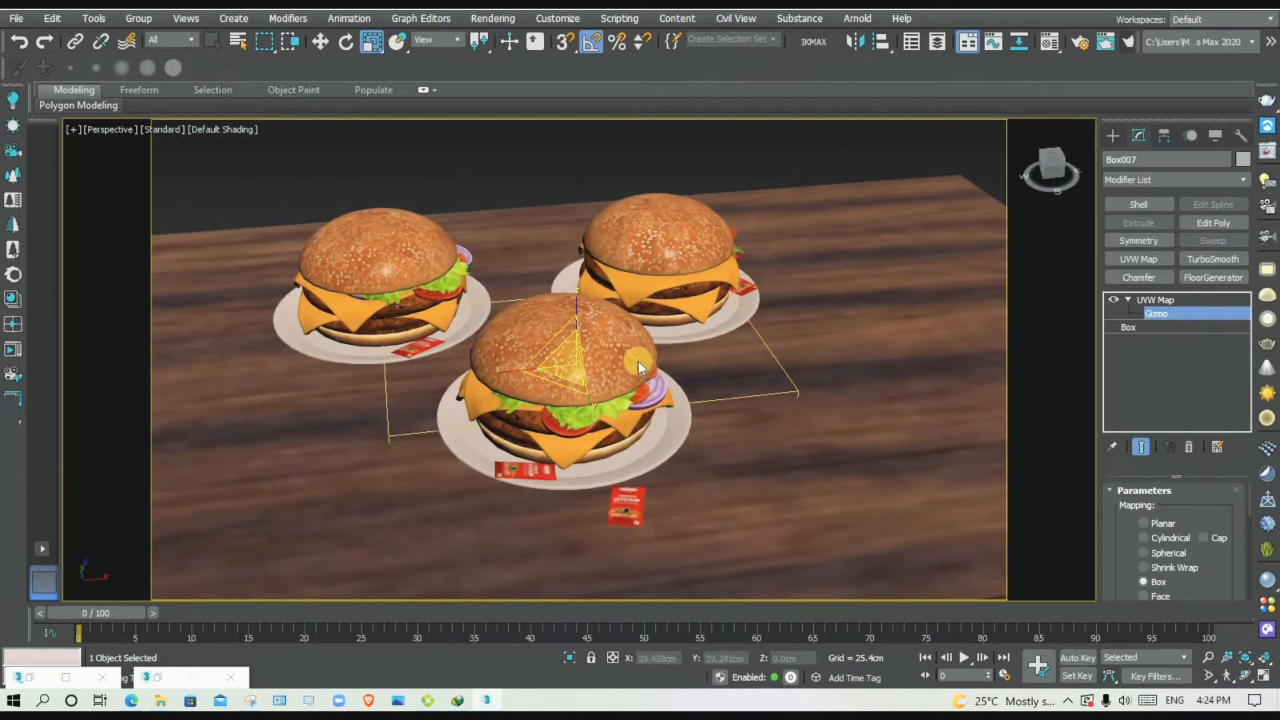
Frame the three burgers from a low frontal angle and create a physical camera from that view.
scroll(638, 365, down, 2)
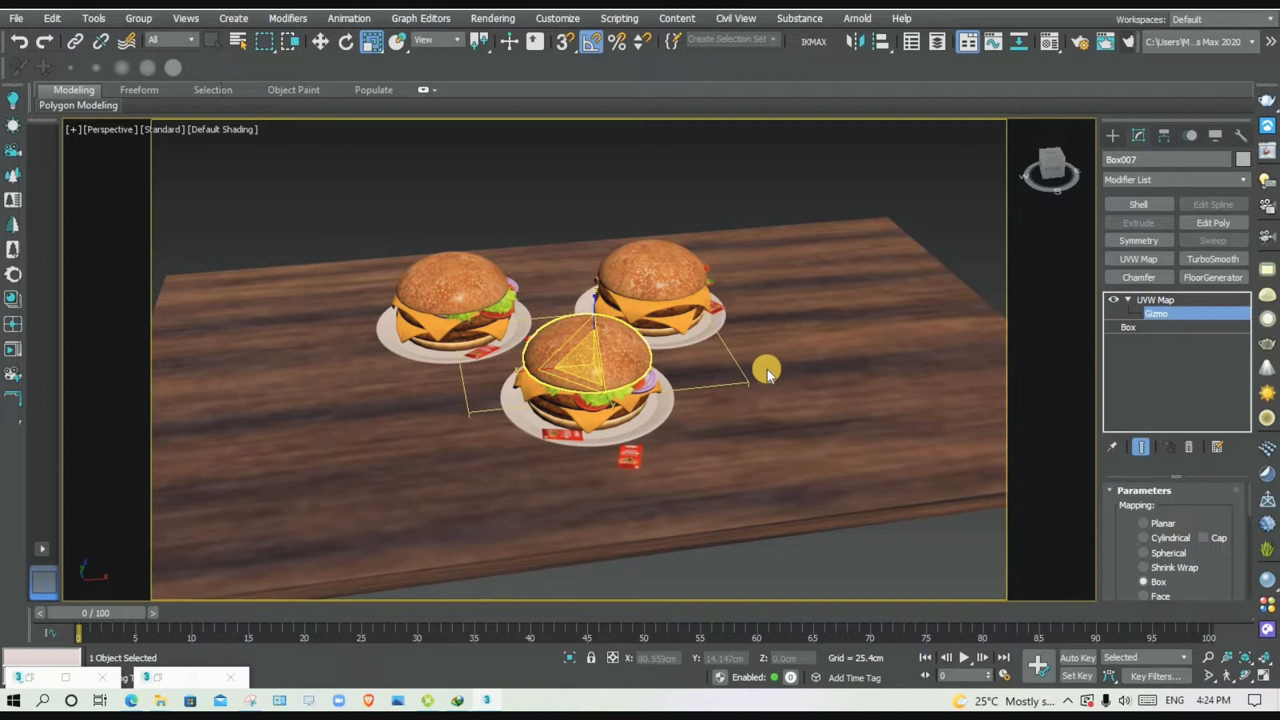
alt+middle_drag(759, 433, 830, 528)
scroll(749, 498, up, 6)
scroll(841, 481, up, 4)
scroll(865, 503, up, 2)
scroll(829, 524, up, 1)
scroll(853, 526, up, 1)
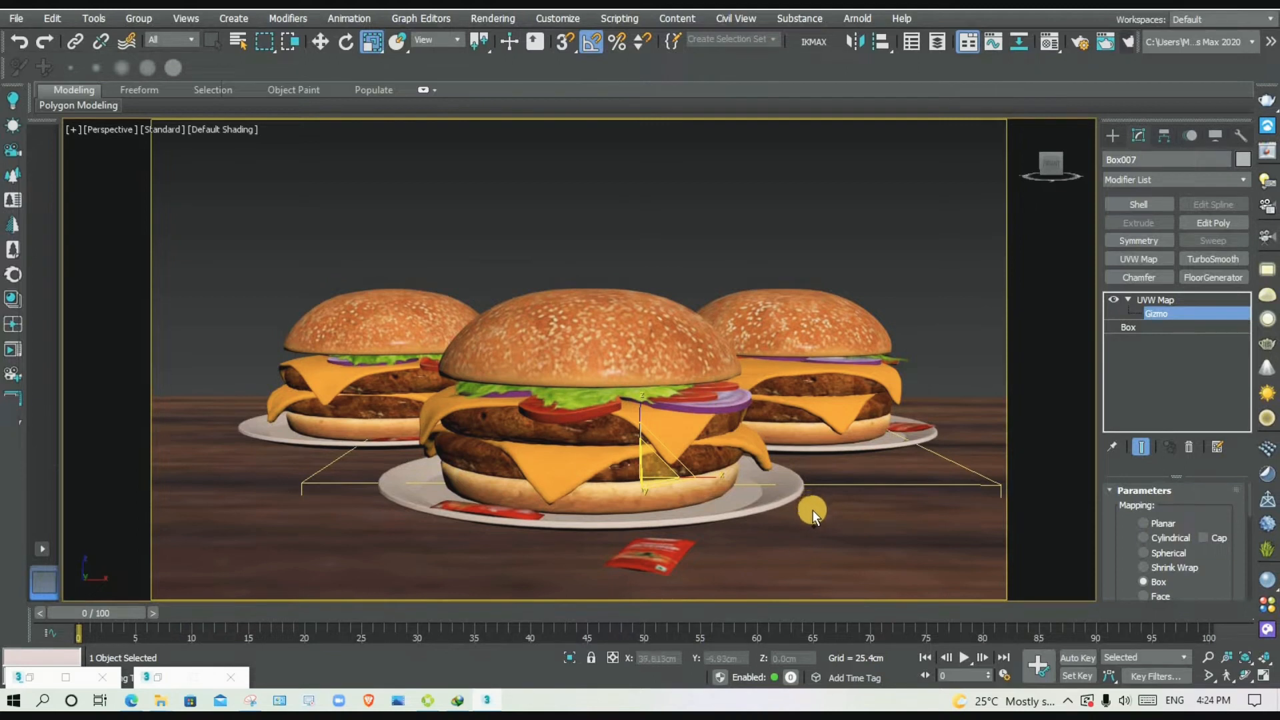
scroll(814, 501, up, 1)
scroll(826, 511, down, 1)
scroll(827, 511, down, 1)
mouse_move(803, 509)
alt+middle_down()
mouse_move(820, 507)
mouse_move(794, 503)
mouse_move(814, 509)
mouse_move(817, 486)
mouse_move(809, 507)
alt+middle_up()
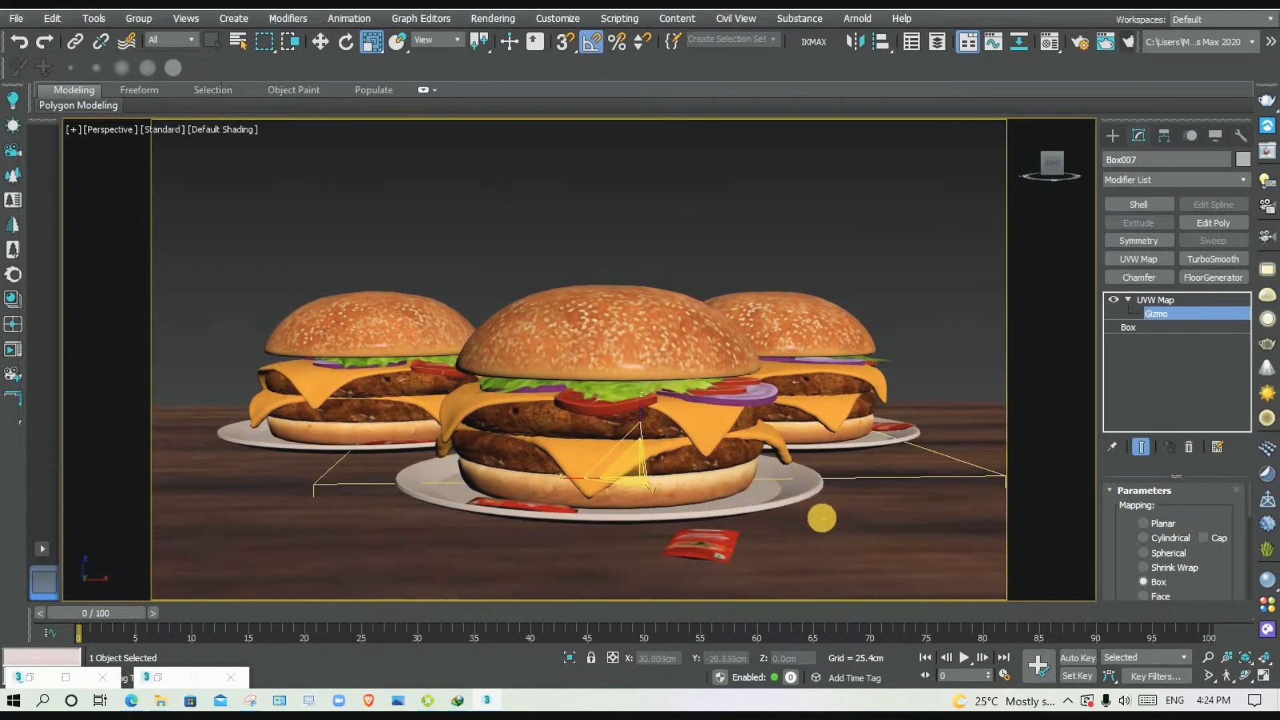
scroll(822, 520, up, 3)
alt+middle_drag(836, 534, 826, 535)
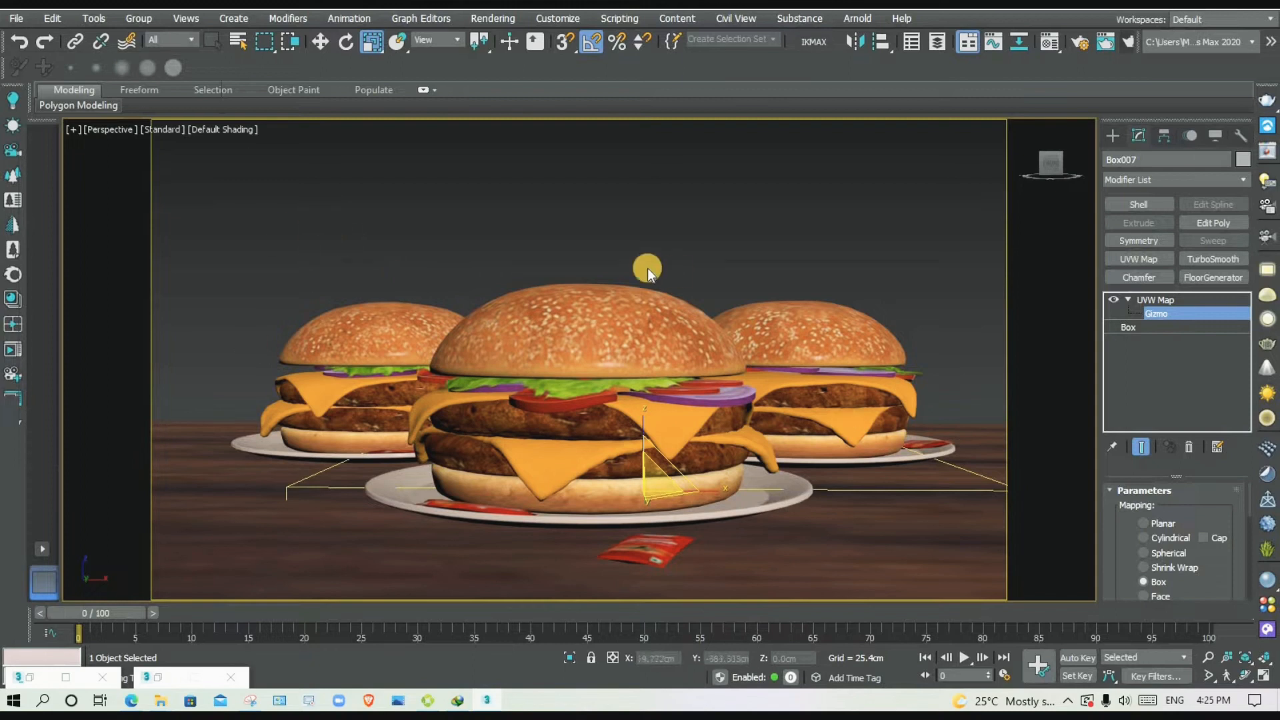
key(ctrl+c)
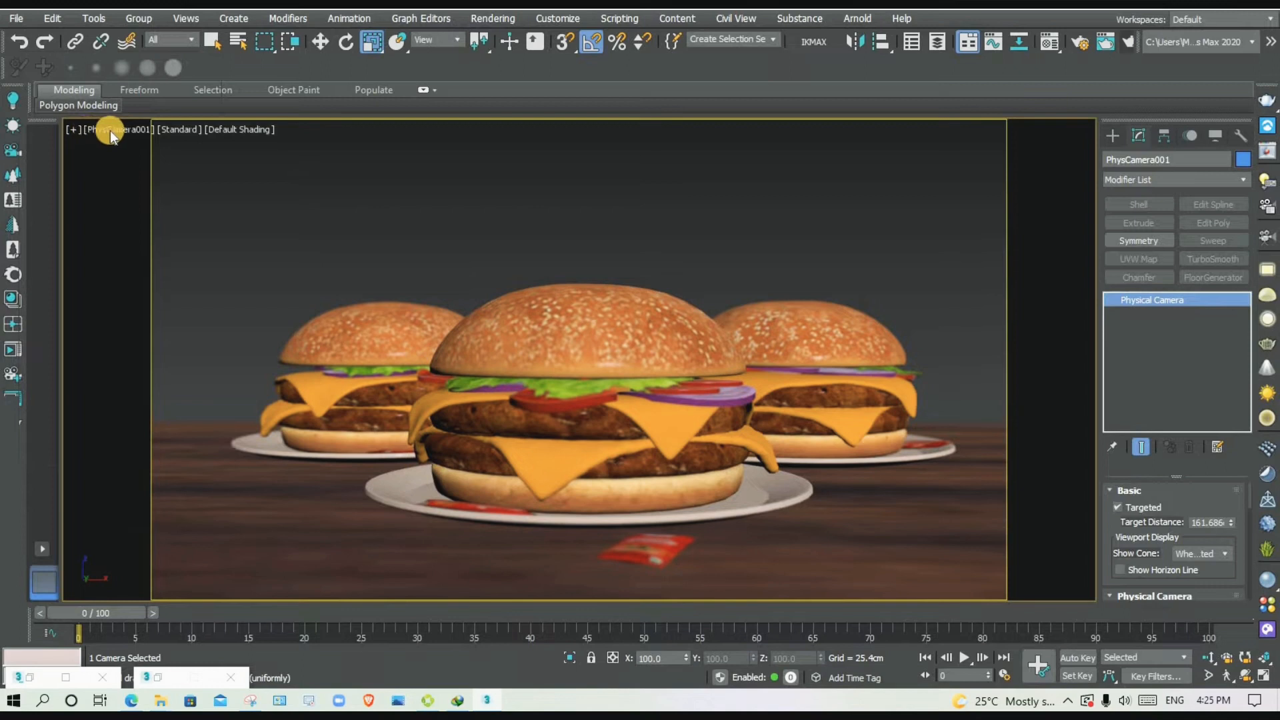
Check the camera's placement relative to the burgers in the Top view and return to the camera view.
key(alt+w)
right_click(393, 280)
key(alt+w)
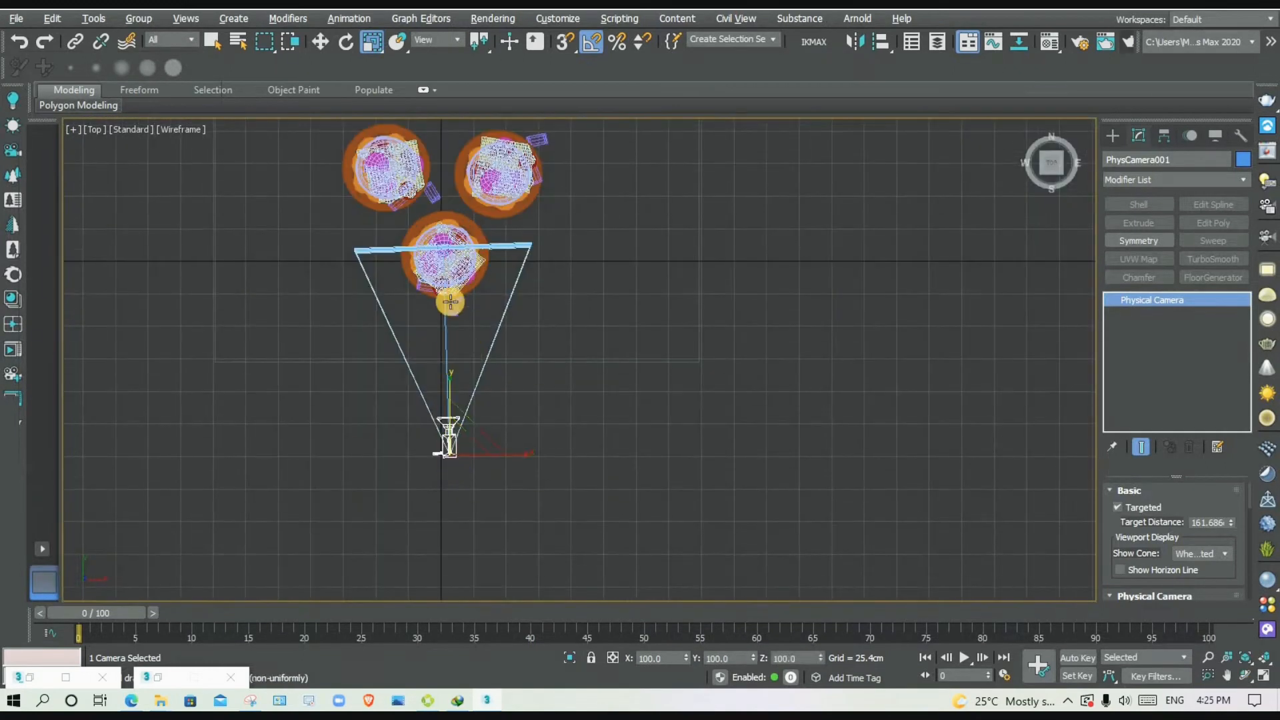
scroll(467, 287, up, 5)
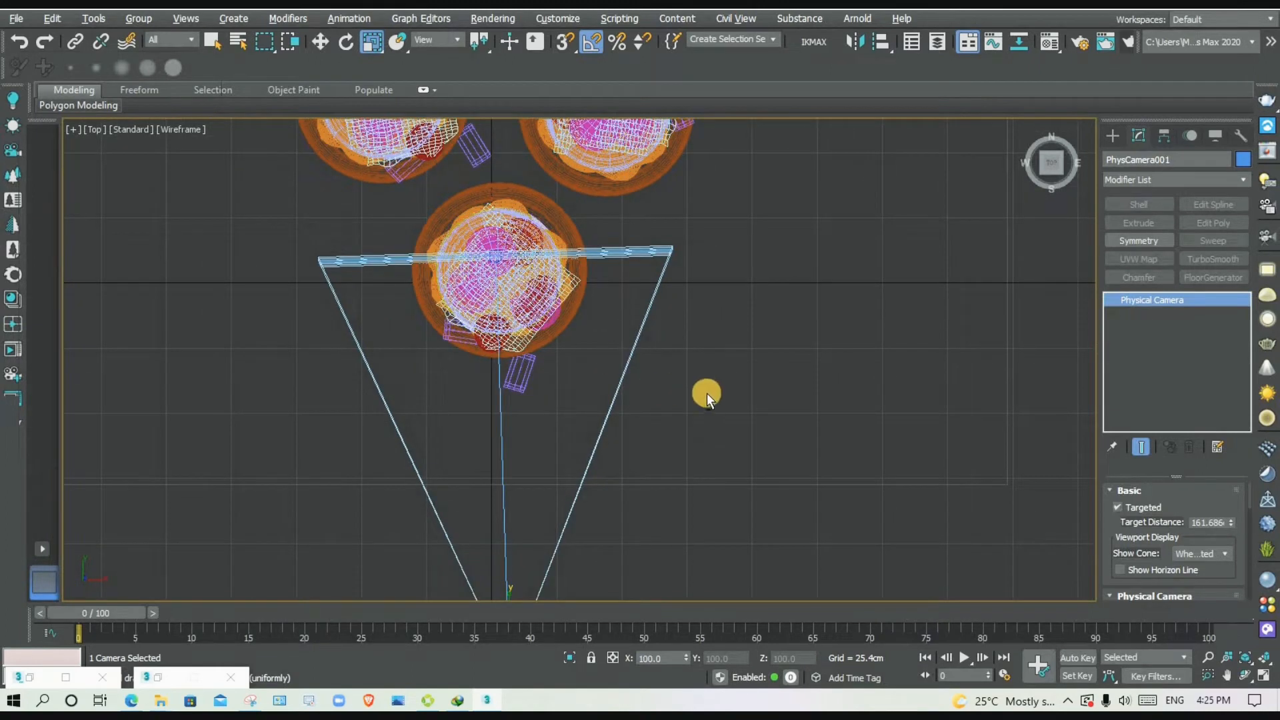
key(alt+w)
right_click(831, 400)
key(alt+w)
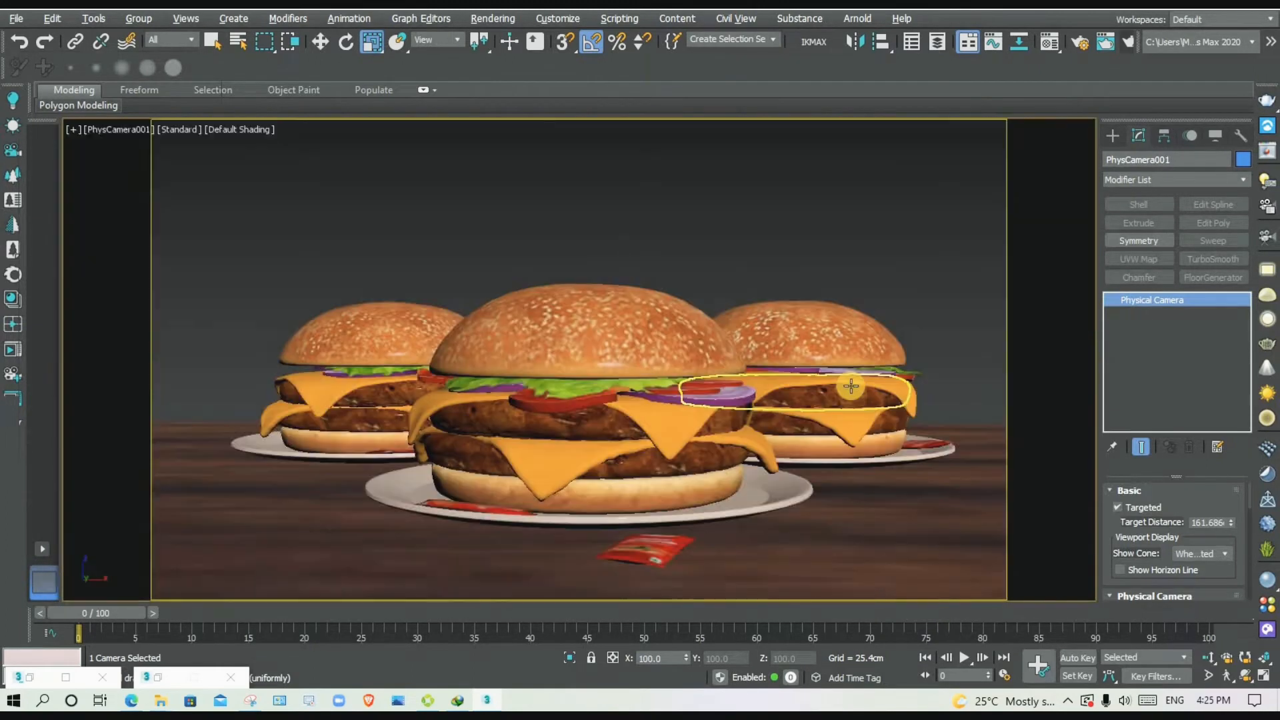
click(1112, 136)
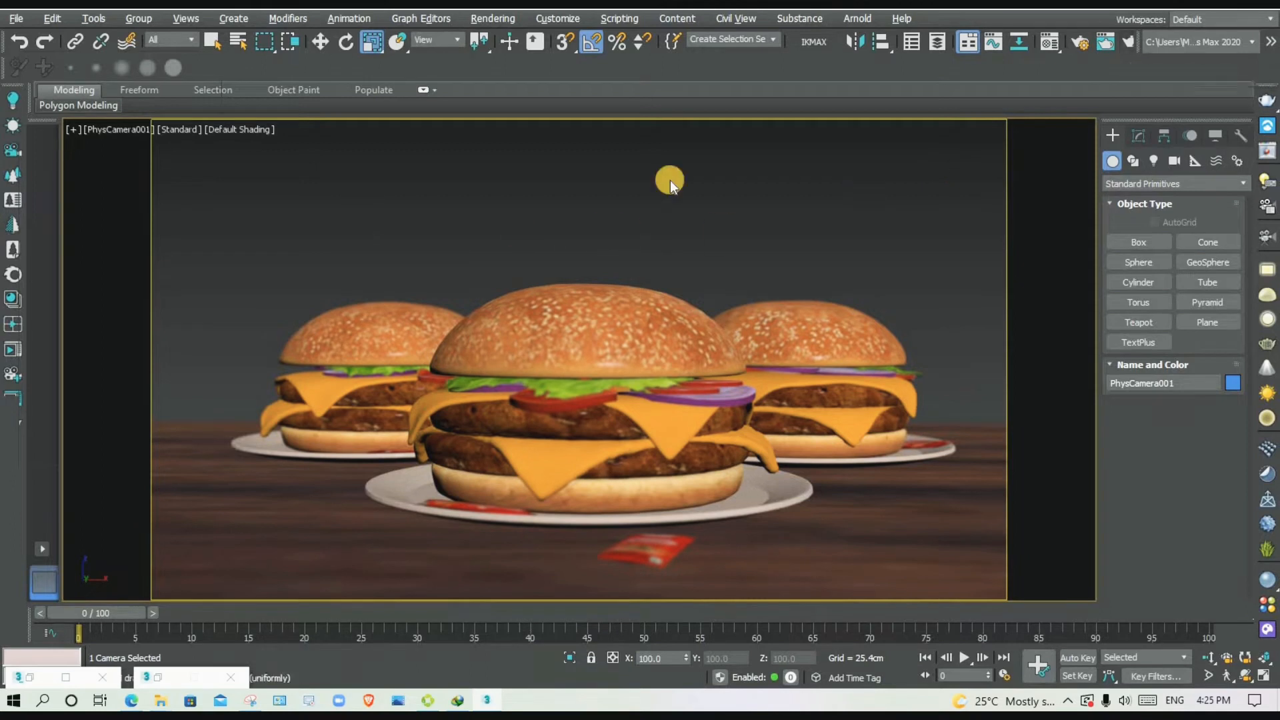
Draw a backdrop plane about 455 cm wide and 289 cm long in the Front view, surrounding the burgers and tabletop.
click(1205, 317)
key(alt+w)
right_click(828, 283)
key(alt+w)
scroll(774, 350, down, 8)
middle_drag(774, 351, 619, 459)
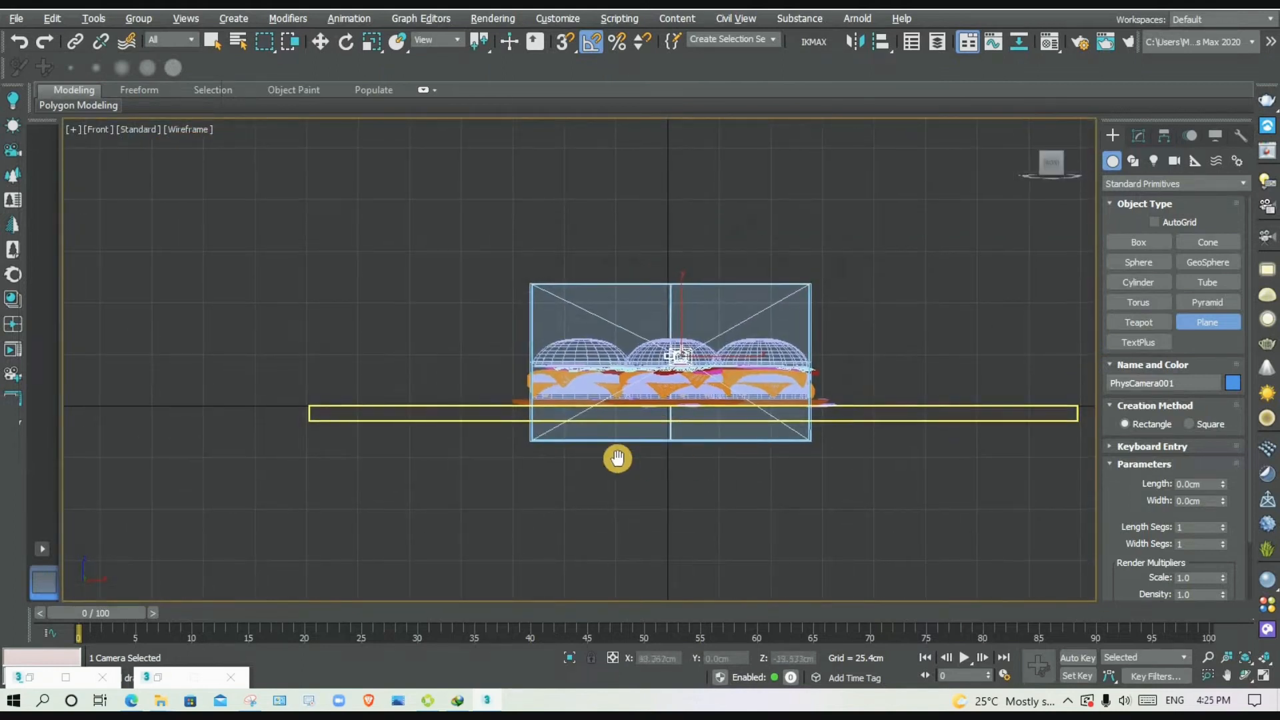
scroll(618, 459, down, 4)
drag(372, 157, 397, 243)
drag(598, 424, 836, 451)
key(r)
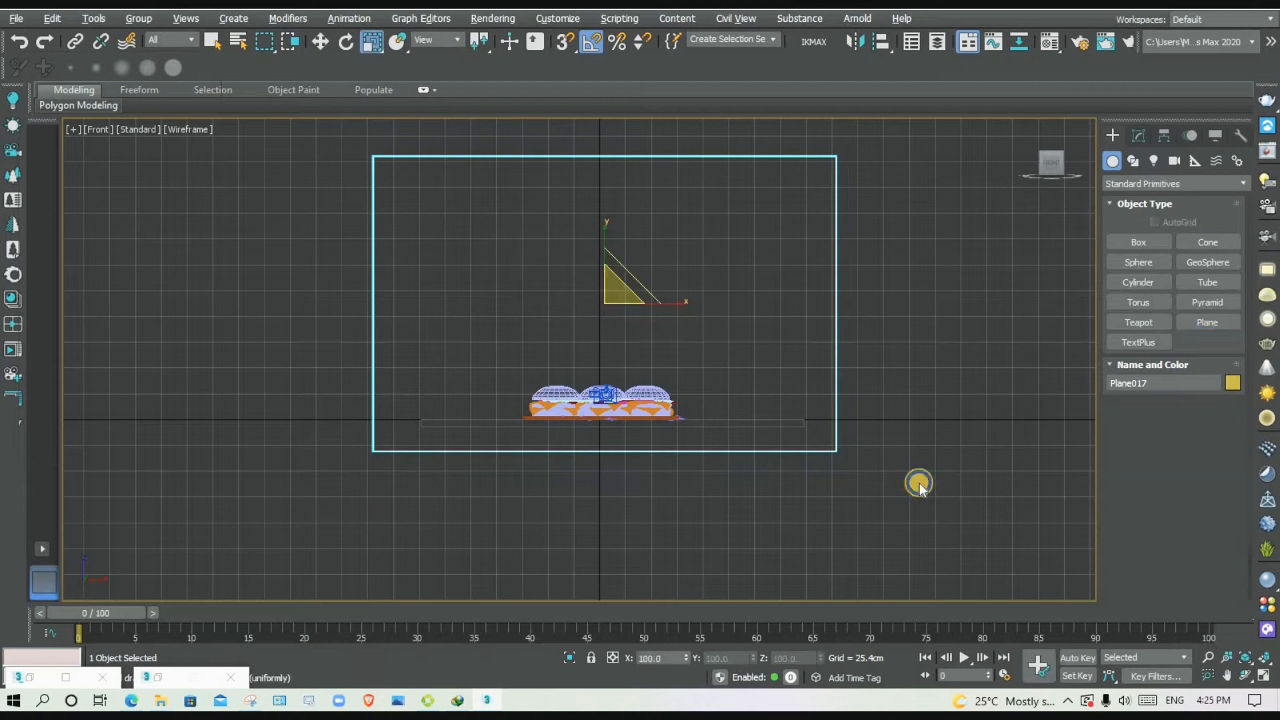
Move the backdrop plane behind the burgers in the Top view, to about Y 285 cm, and check it through the camera.
key(alt+w)
right_click(955, 528)
key(alt+w)
key(alt+w)
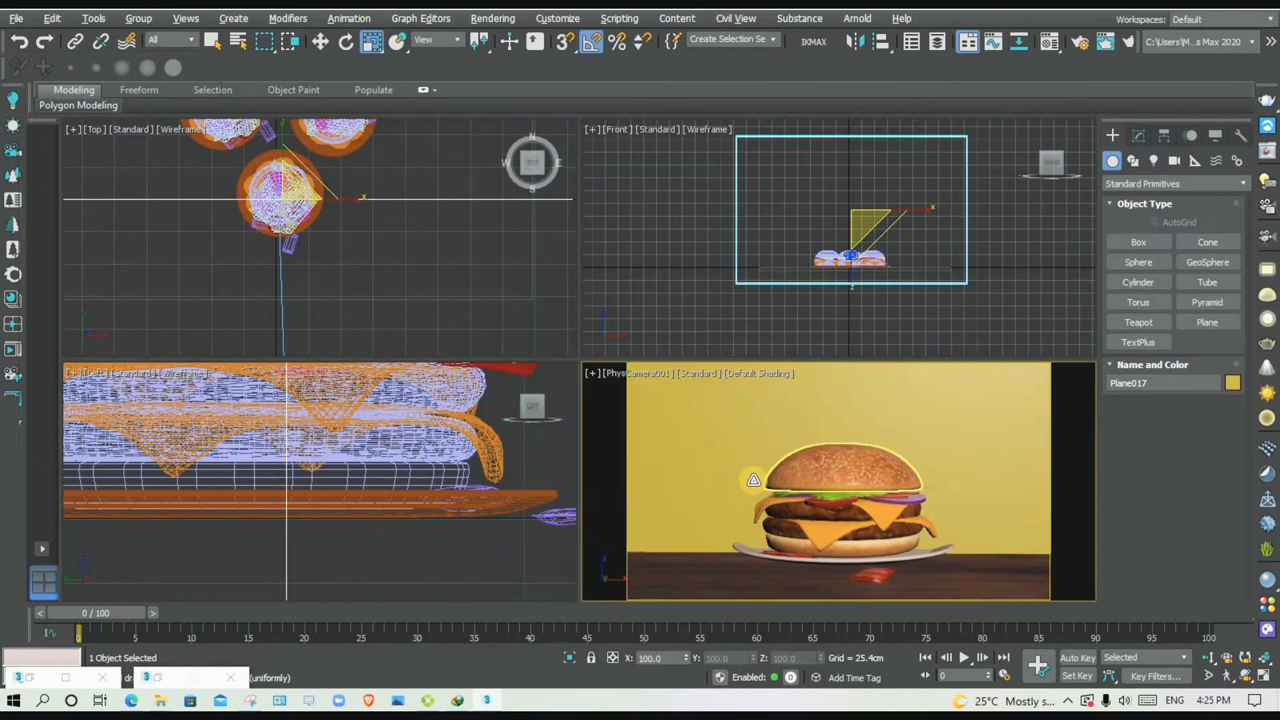
scroll(400, 266, down, 6)
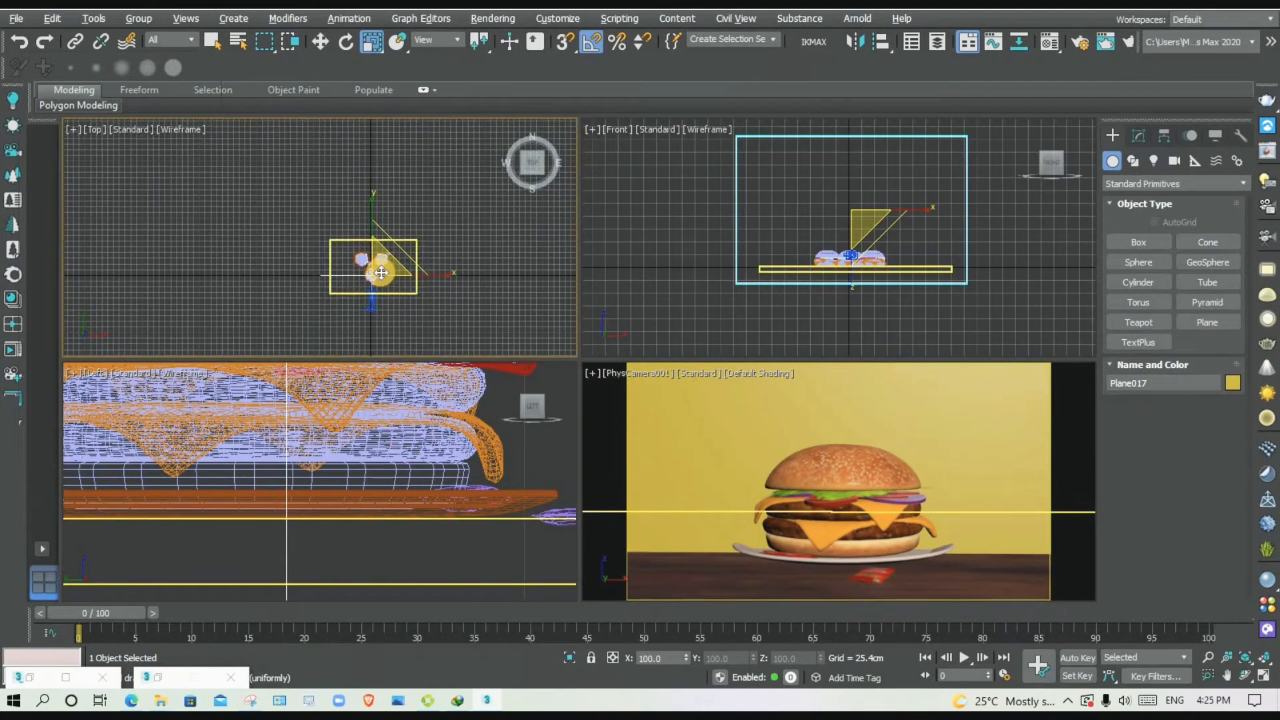
key(w)
drag(373, 211, 379, 164)
click(815, 418)
key(alt+w)
key(alt+w)
click(976, 203)
click(966, 203)
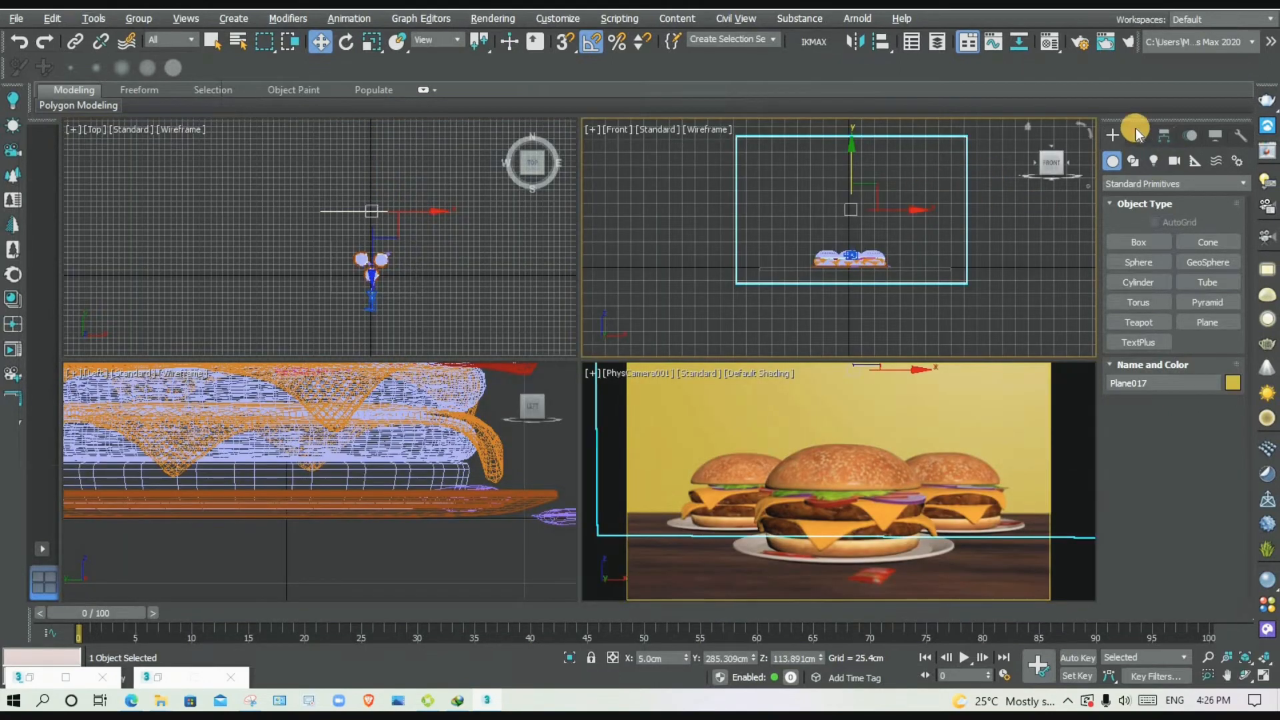
Open the Material Editor and put a new VRayMtl material in the sample slot holding the duplicate dark wood.
click(1139, 135)
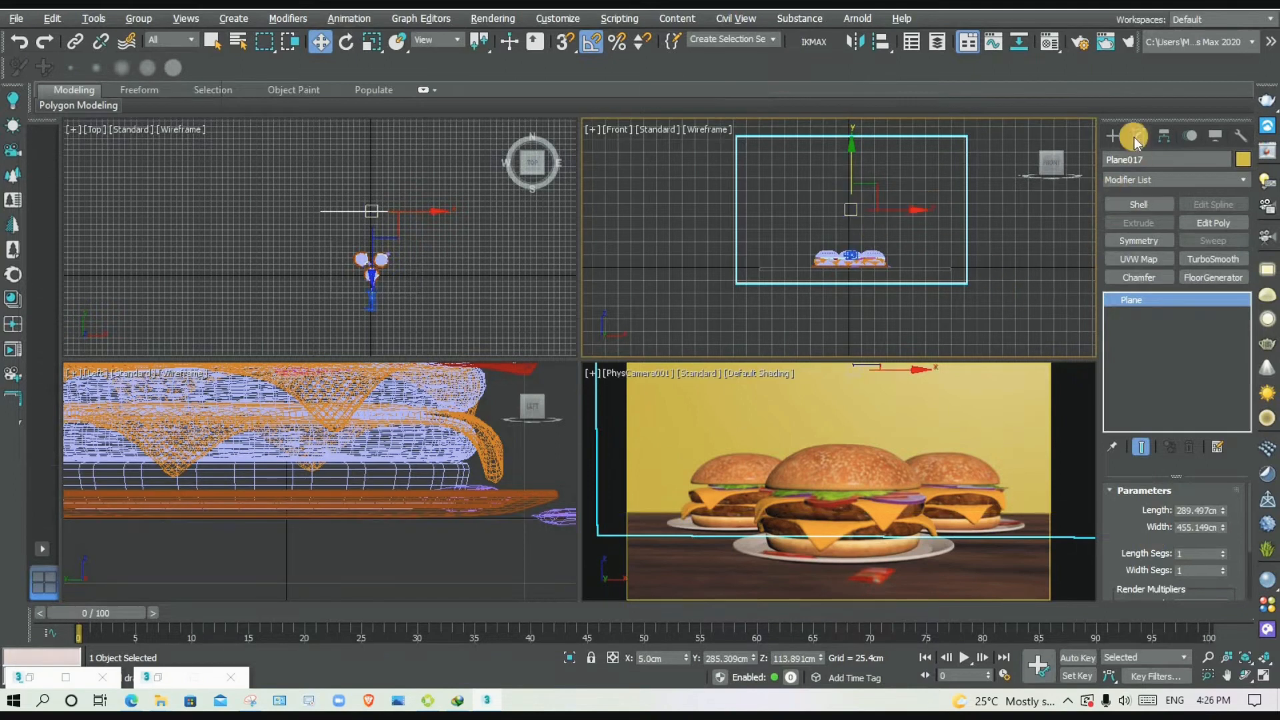
click(1050, 42)
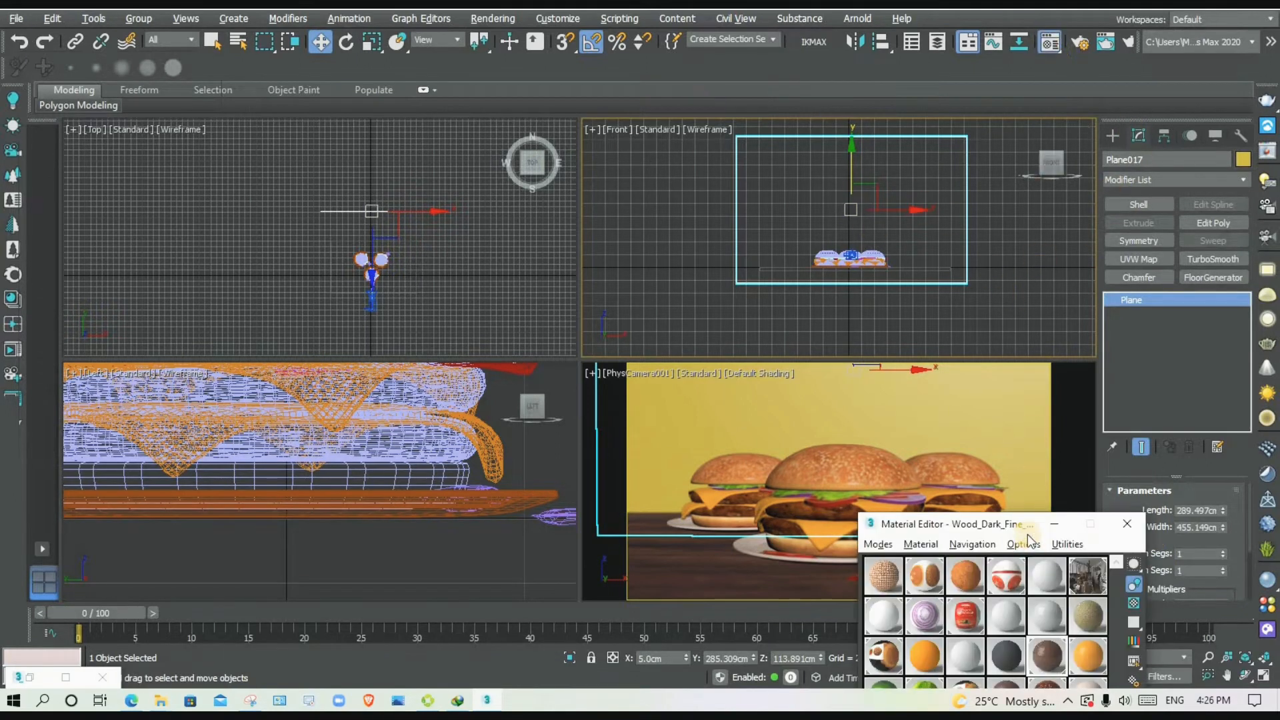
drag(1027, 523, 1097, 174)
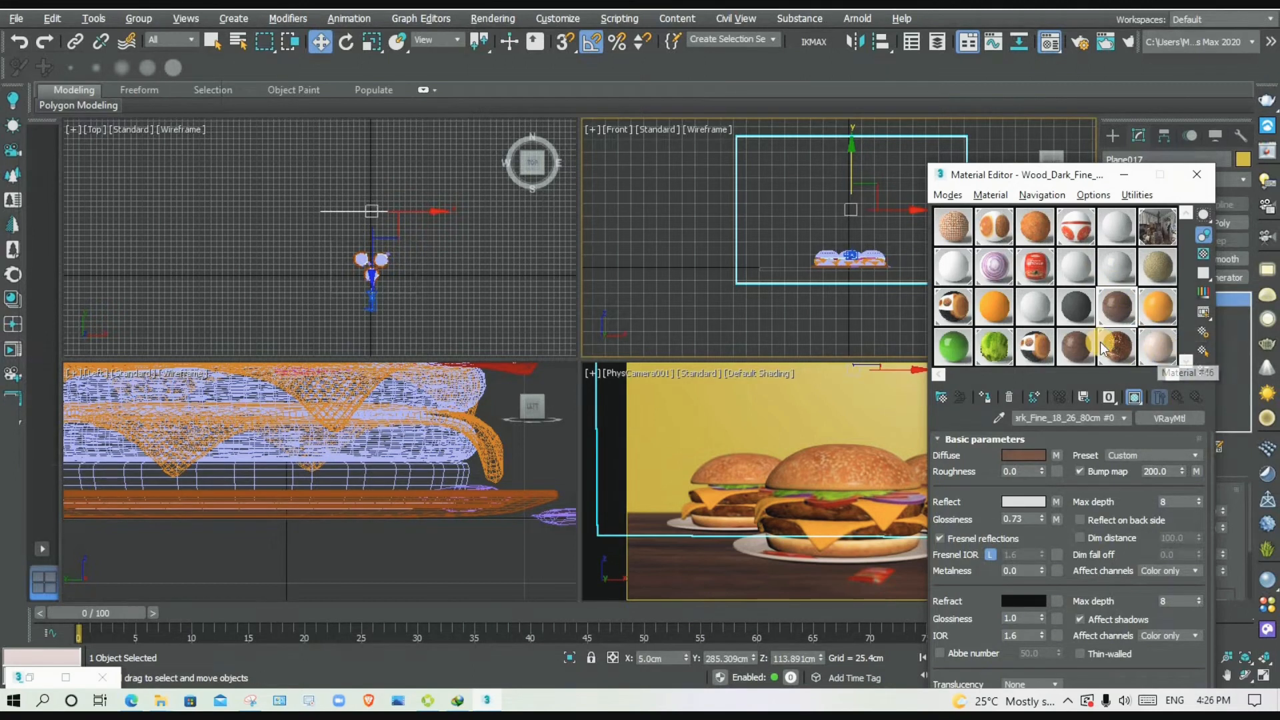
click(1069, 351)
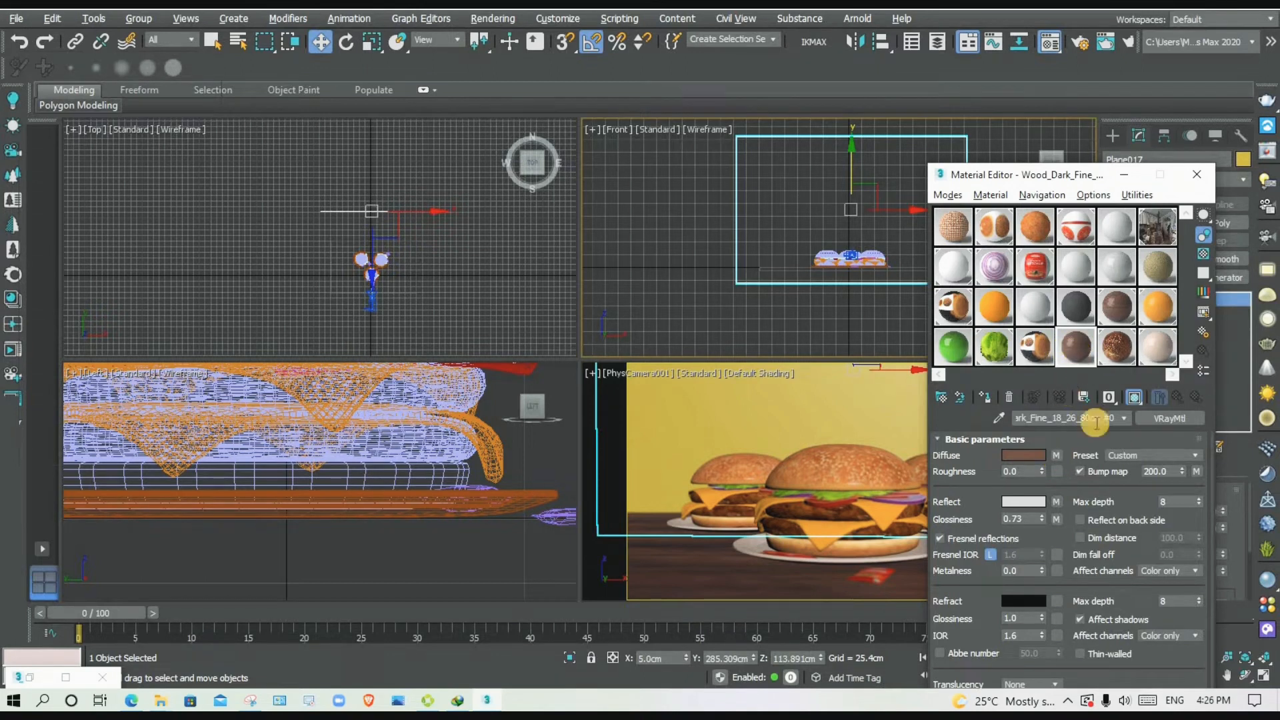
click(1269, 583)
click(1058, 455)
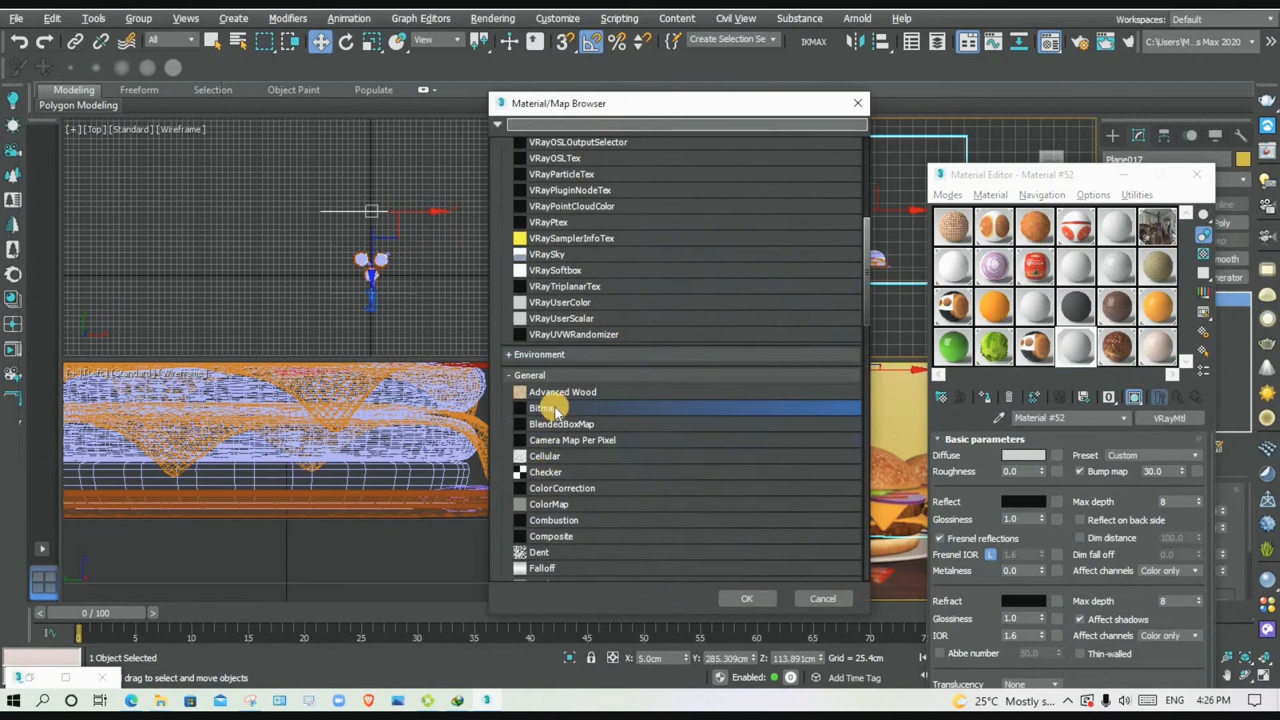
double_click(557, 408)
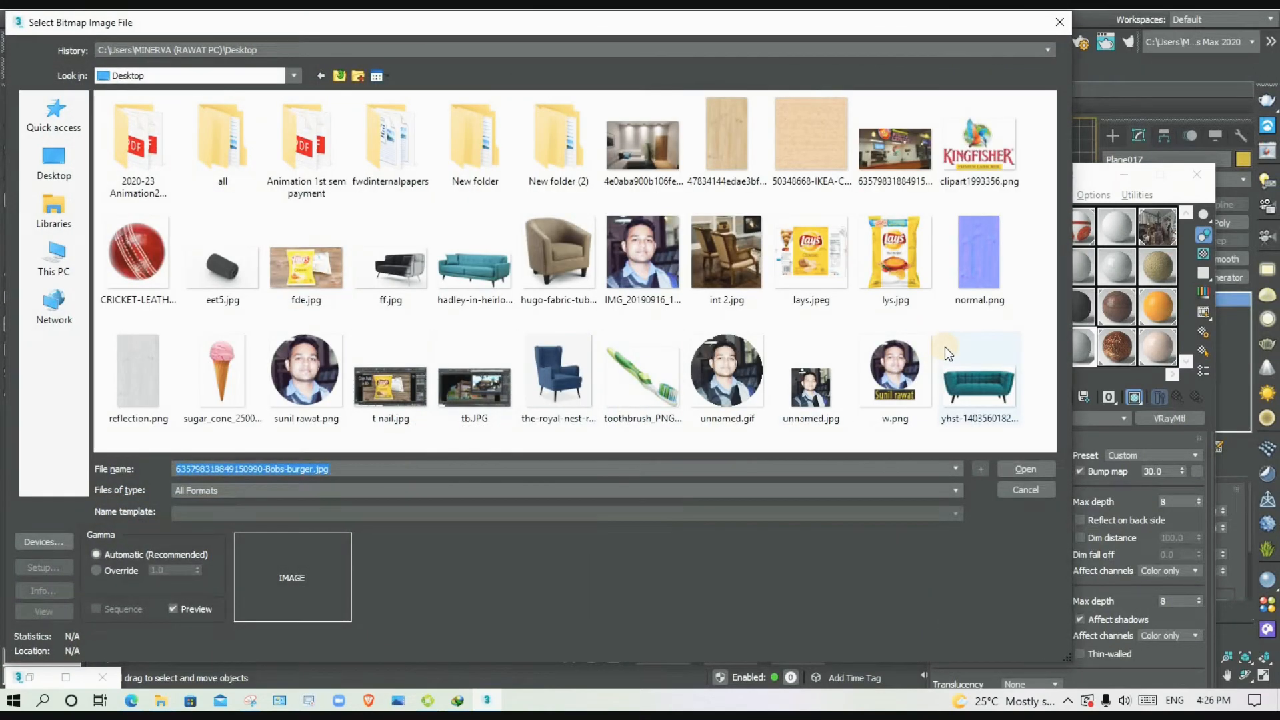
click(891, 150)
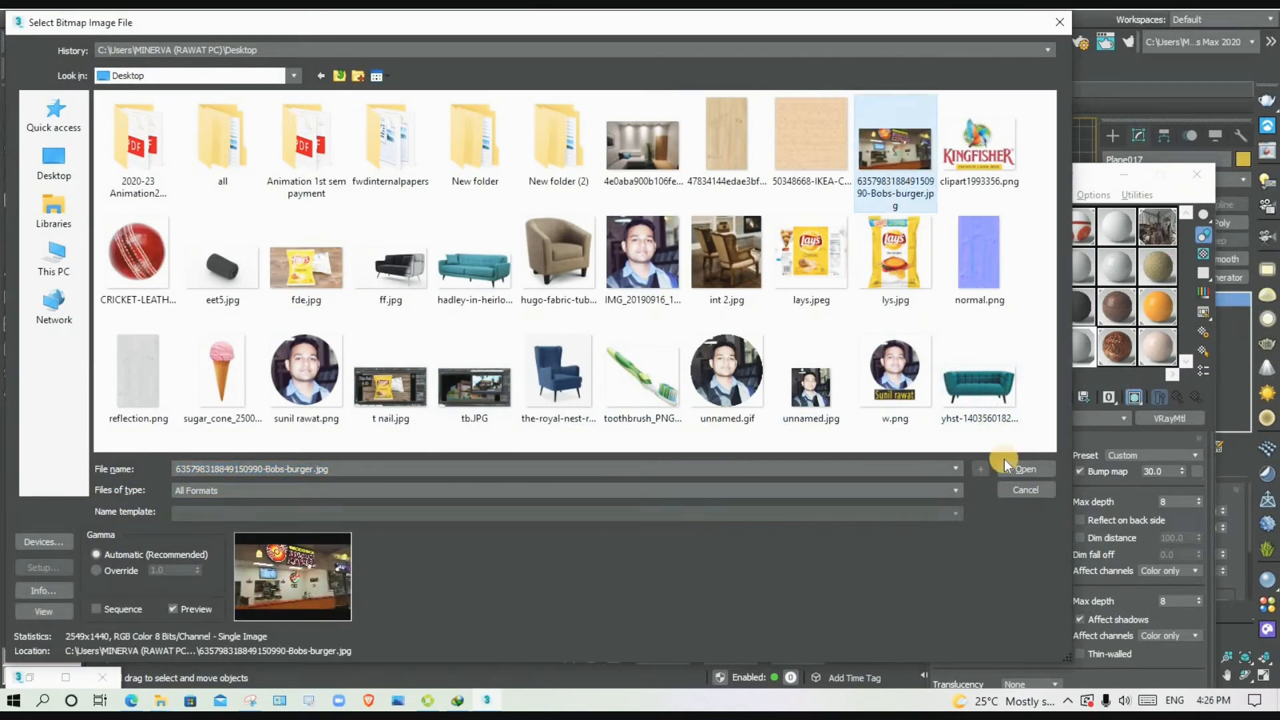
click(1021, 468)
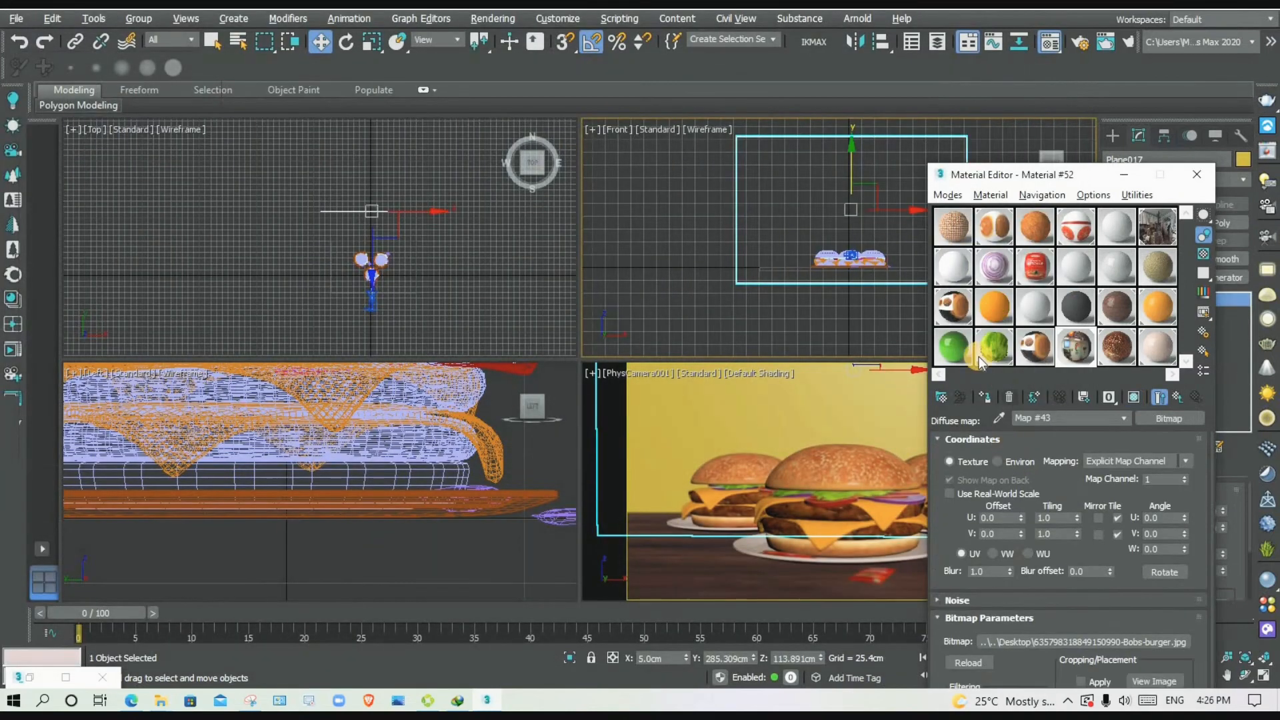
Assign the restaurant image material to the backdrop plane and check it in the enlarged camera view.
click(986, 396)
click(1125, 178)
click(931, 500)
key(alt+w)
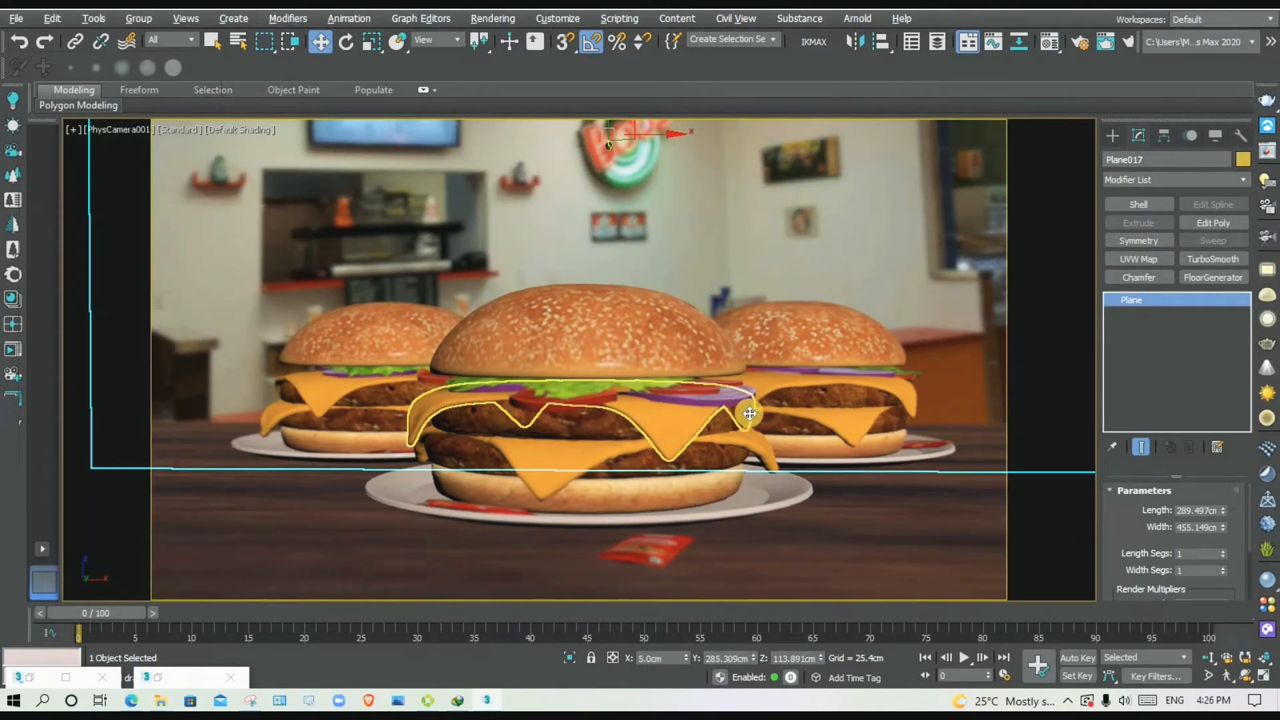
Select the physical camera in the Top view and turn off its depth of field.
key(alt+w)
click(437, 271)
scroll(369, 304, up, 3)
click(369, 305)
scroll(434, 256, up, 4)
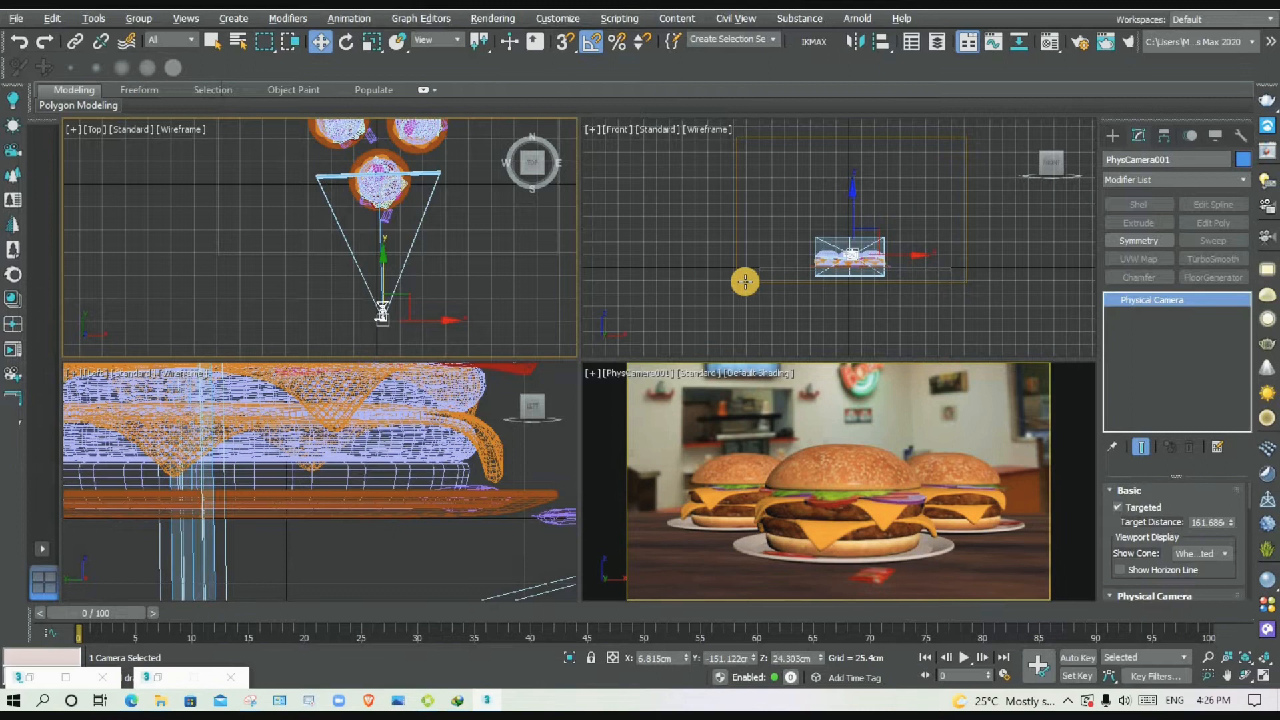
middle_drag(408, 287, 417, 292)
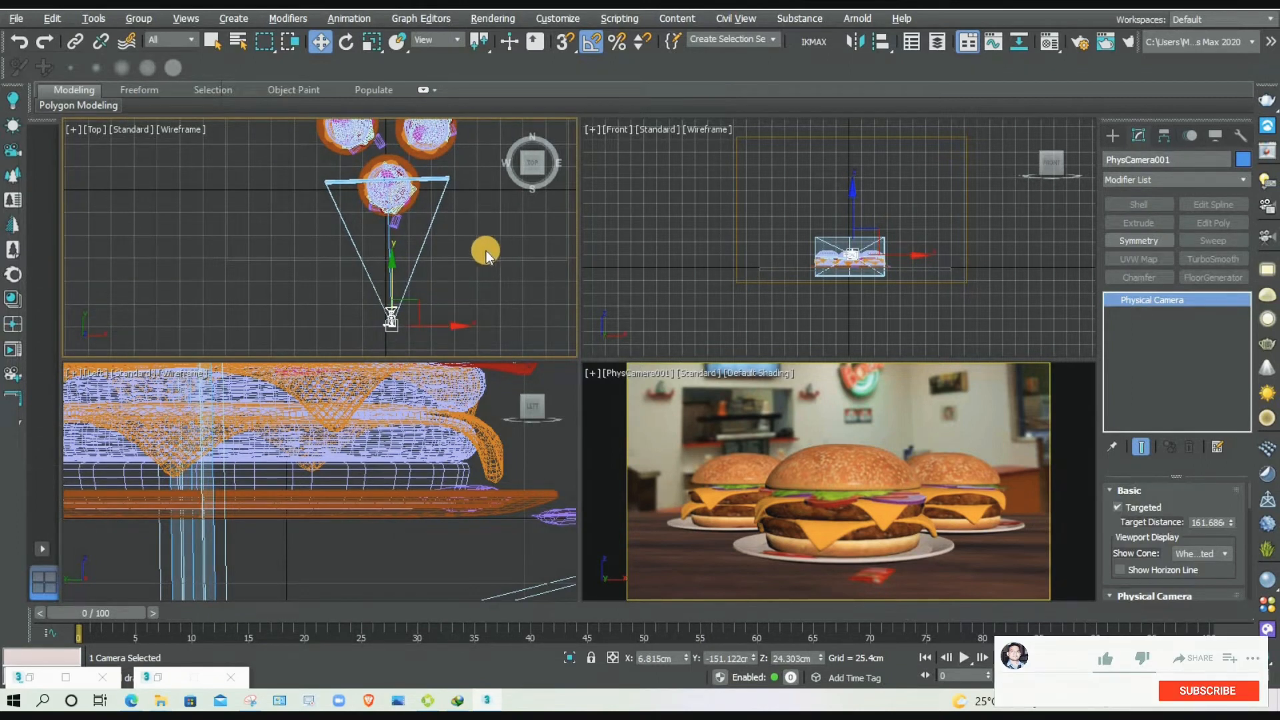
drag(1103, 490, 1101, 230)
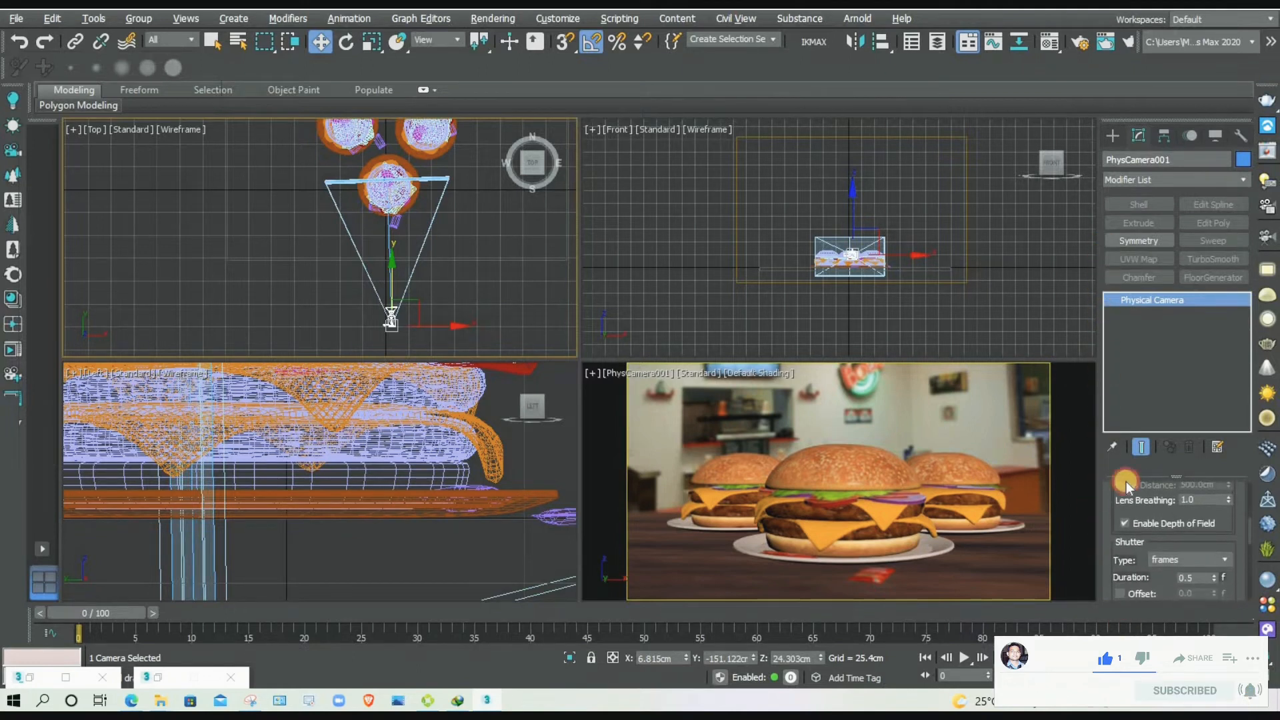
click(1125, 523)
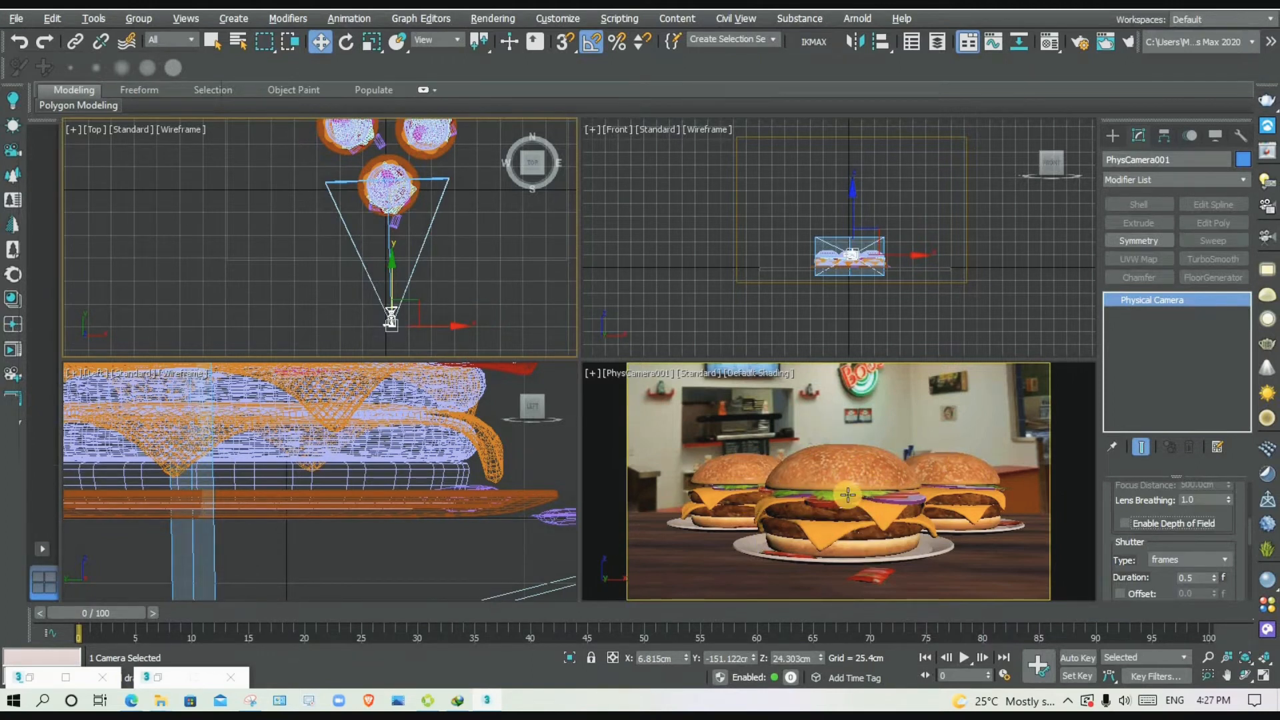
Toggle the camera's depth of field to compare the blur around the front burger, leaving it enabled.
click(1126, 521)
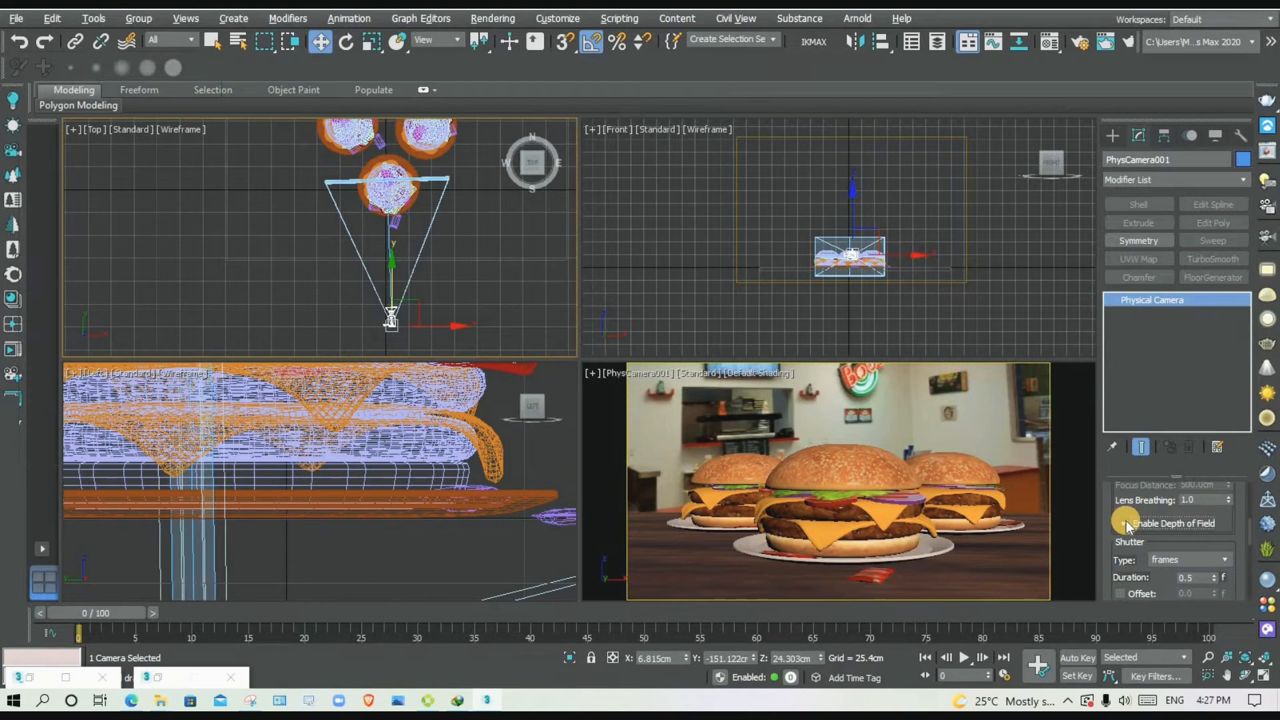
click(1126, 521)
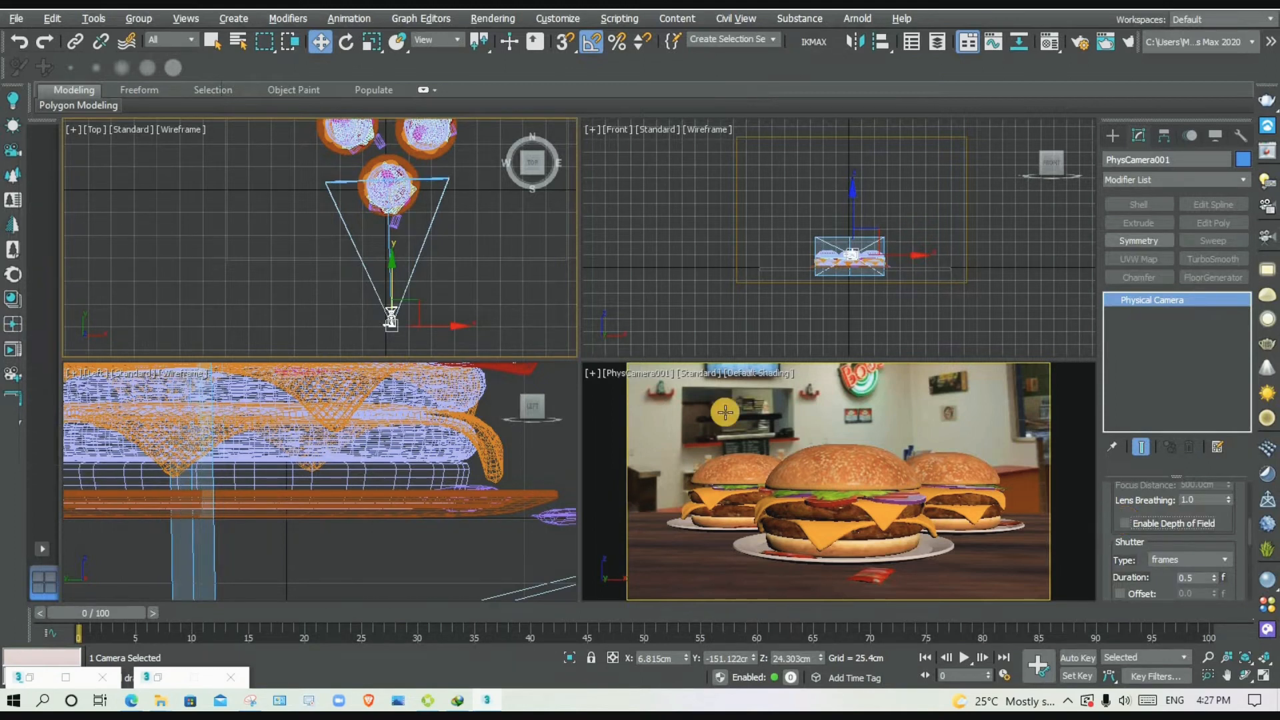
scroll(449, 231, up, 2)
scroll(449, 231, up, 3)
click(429, 235)
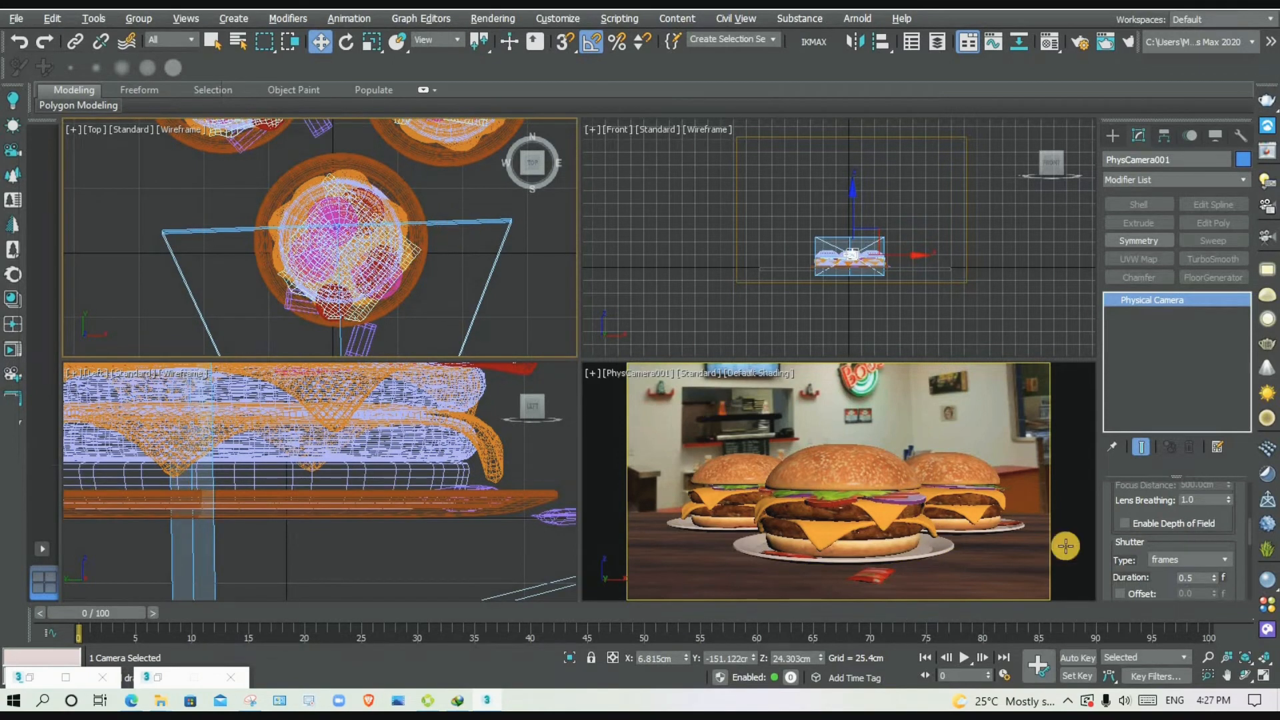
click(1126, 522)
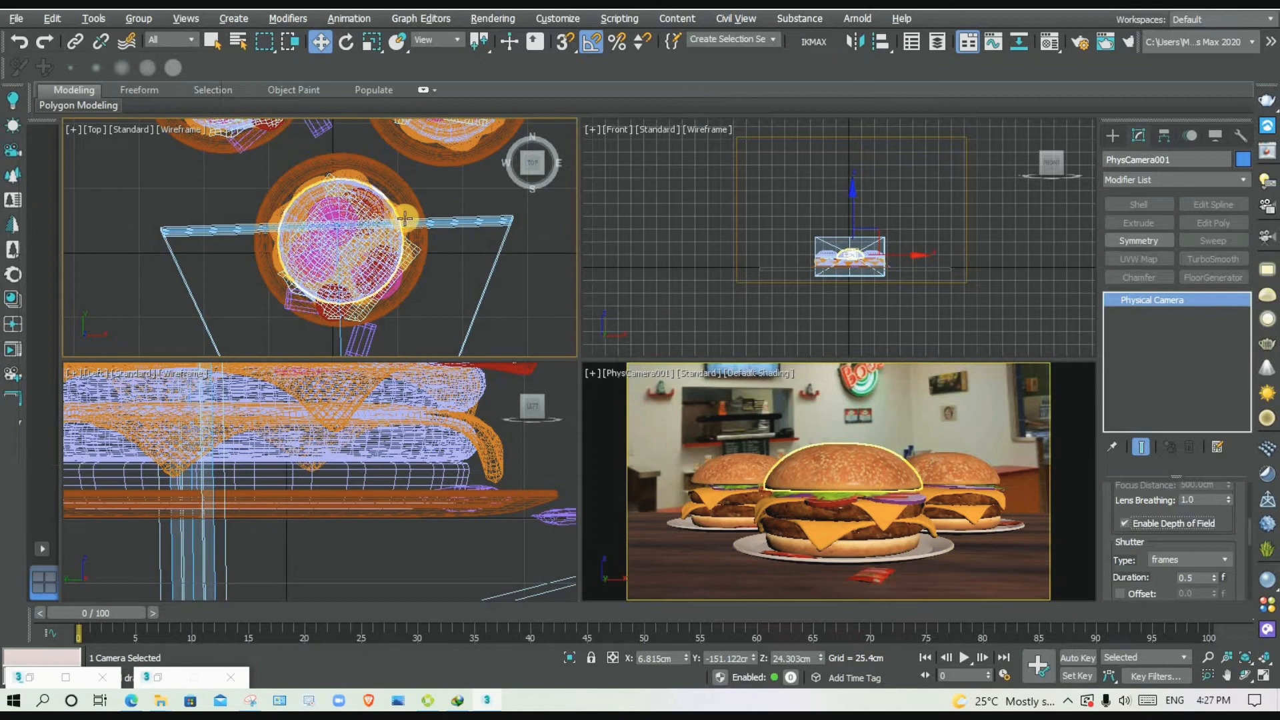
Examine the camera's focus planes relative to the three burgers in the Top view.
middle_drag(438, 238, 430, 210)
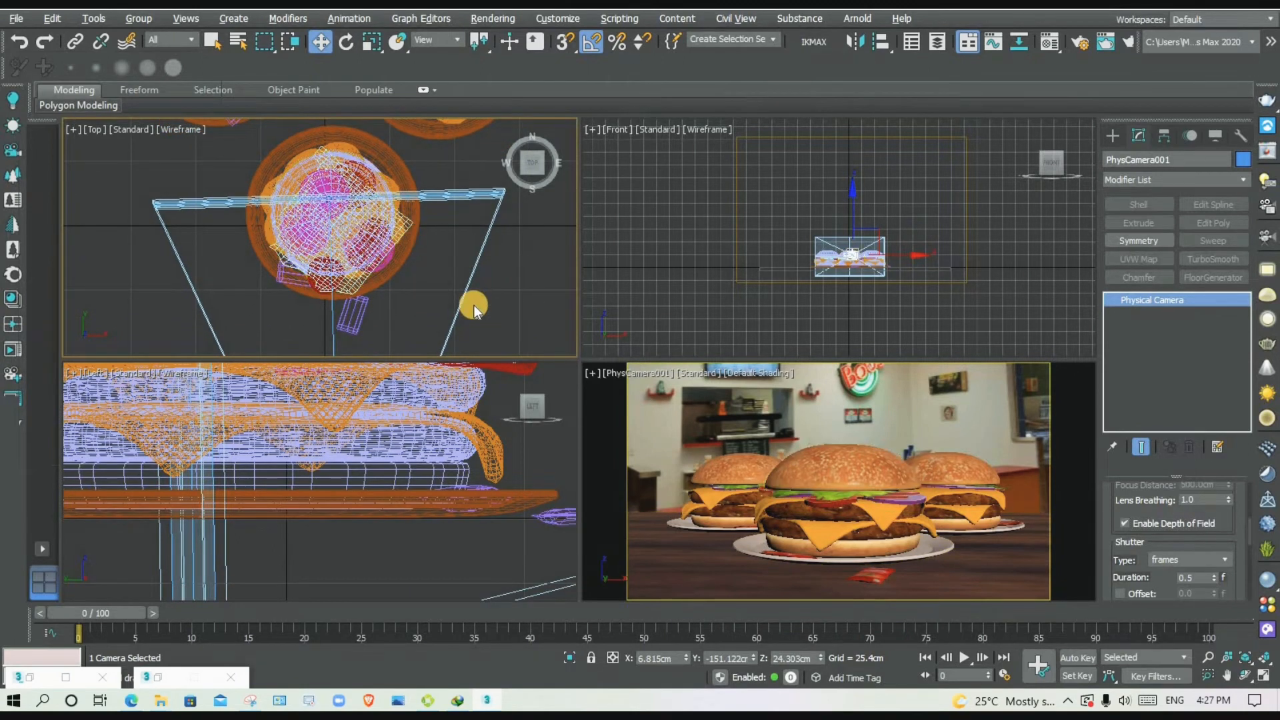
middle_drag(443, 262, 436, 286)
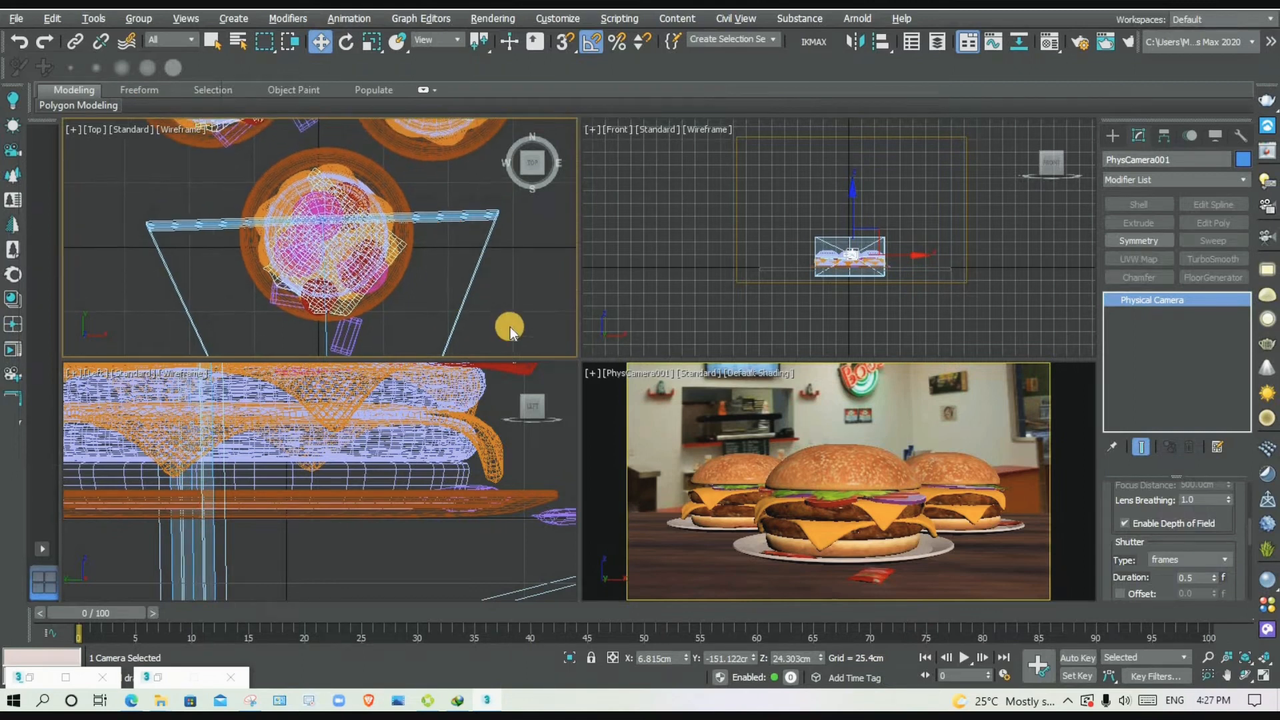
scroll(495, 287, down, 5)
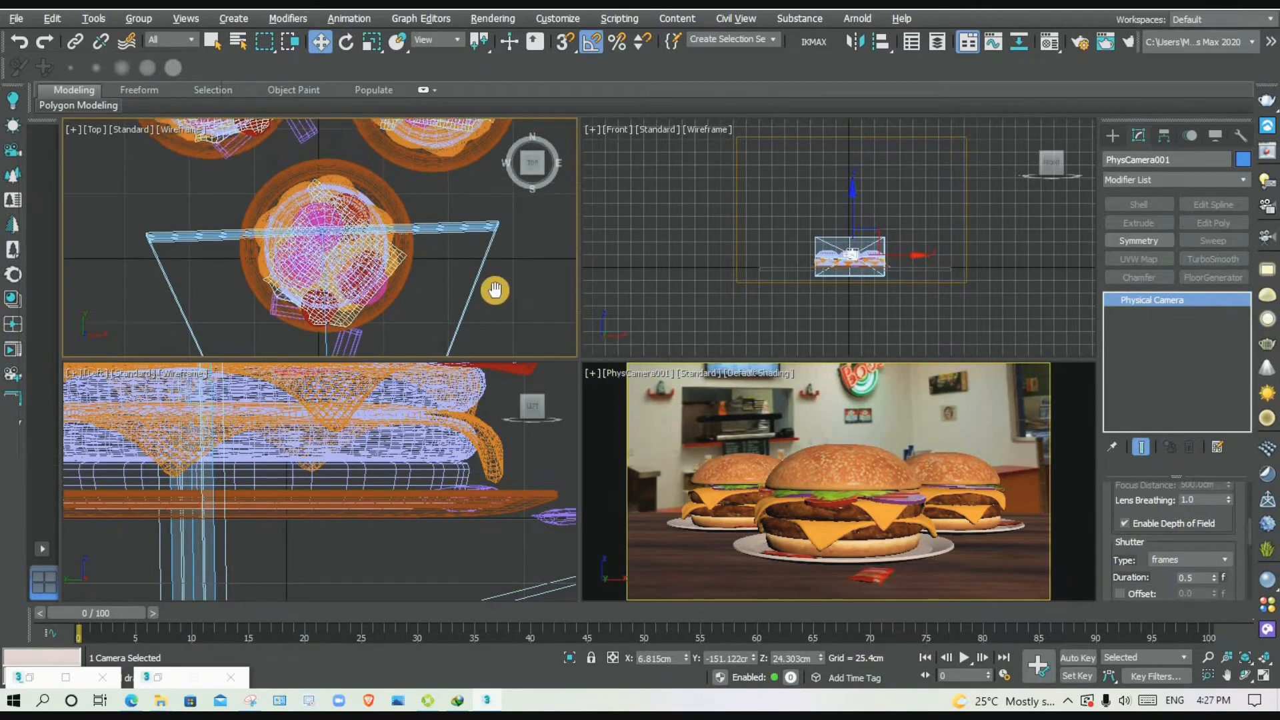
middle_drag(490, 302, 458, 247)
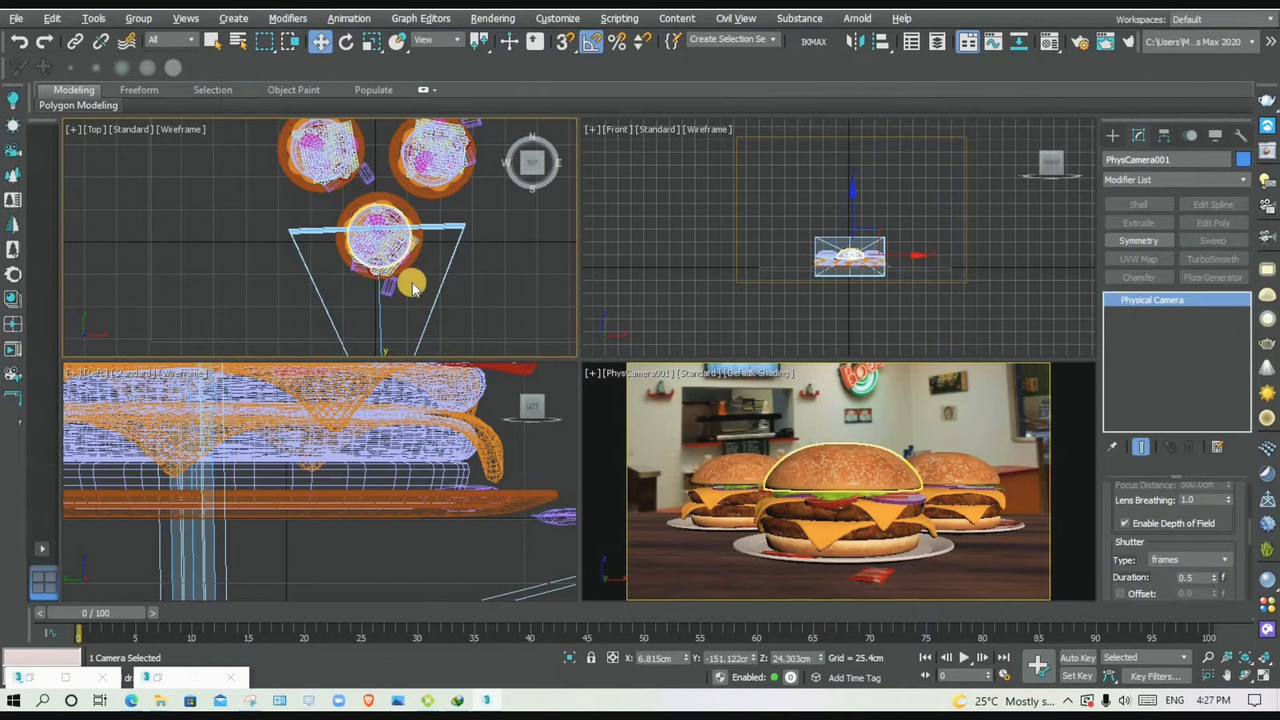
middle_drag(477, 281, 491, 320)
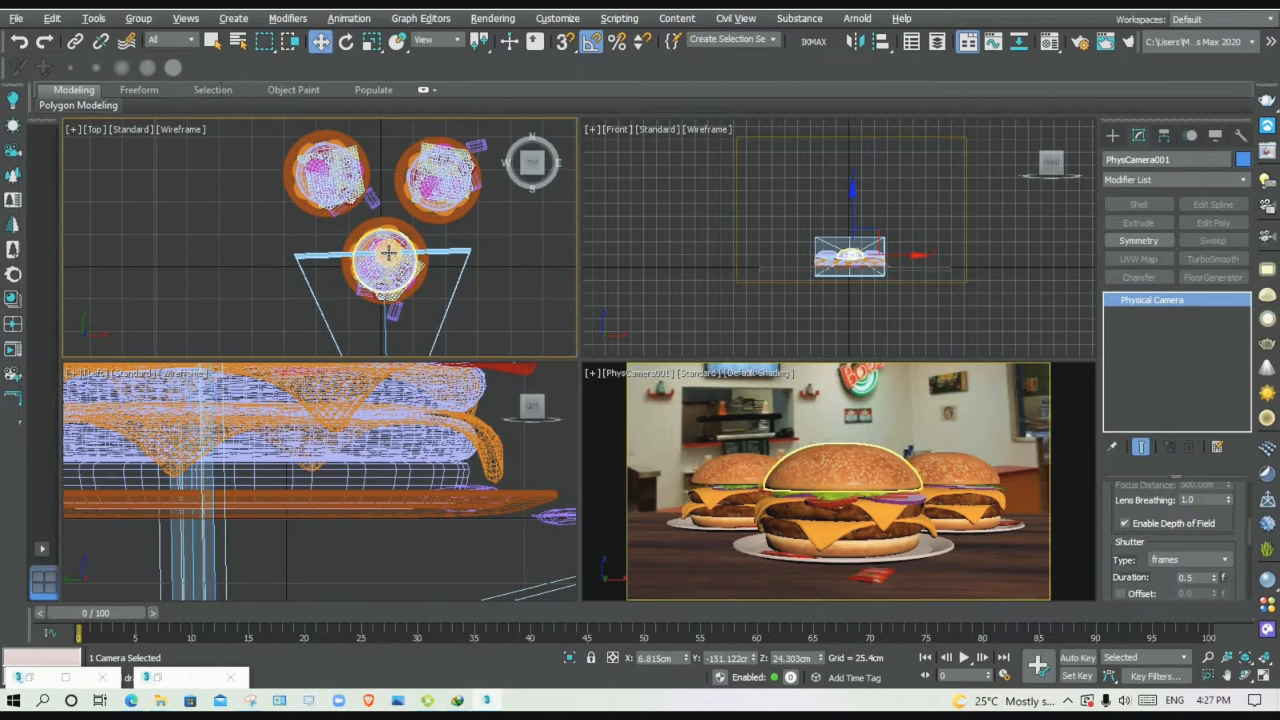
middle_drag(416, 223, 426, 311)
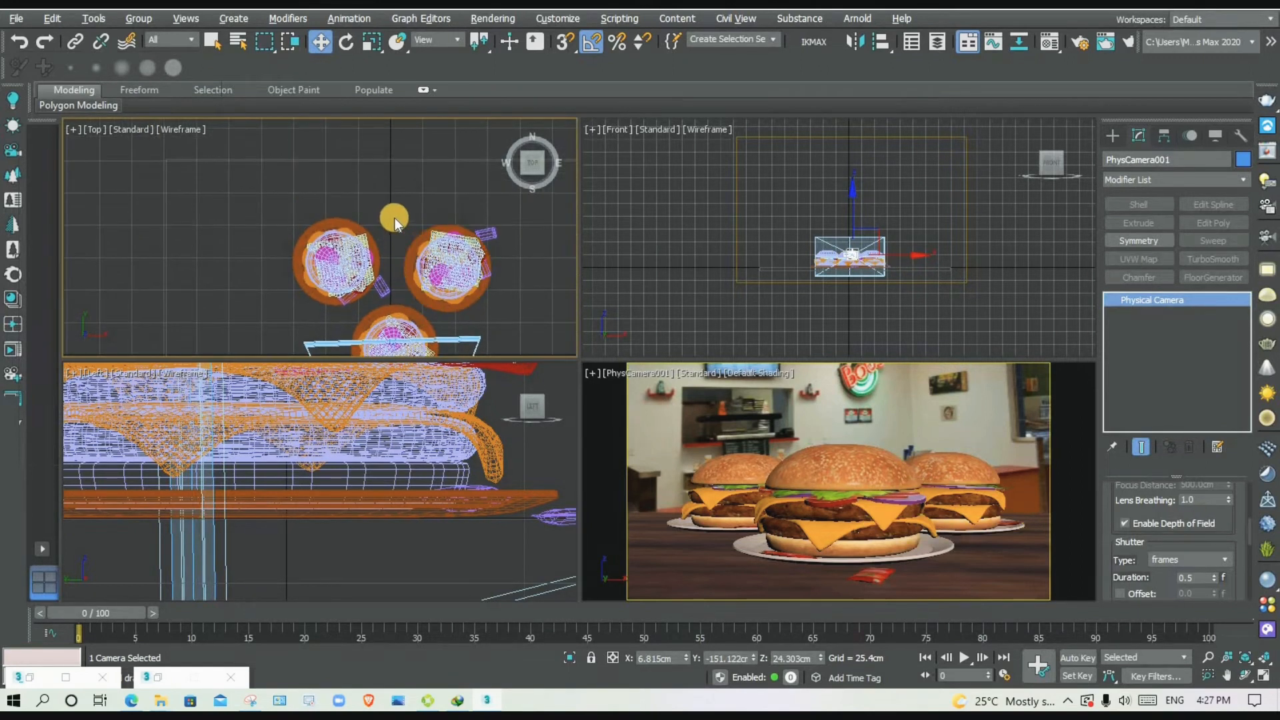
middle_drag(394, 214, 390, 149)
Select the camera's target inside the front burger and move it behind the rear burgers, to about Y 131 cm.
click(501, 312)
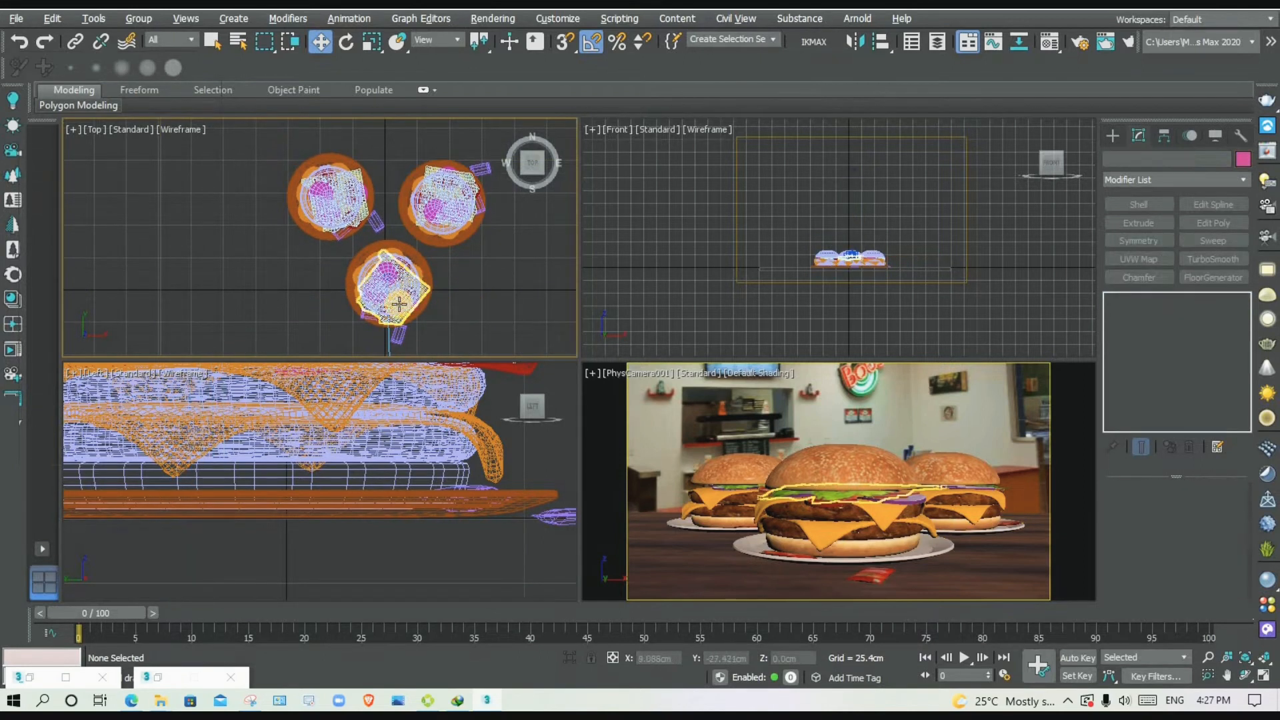
scroll(366, 261, up, 3)
scroll(366, 261, up, 2)
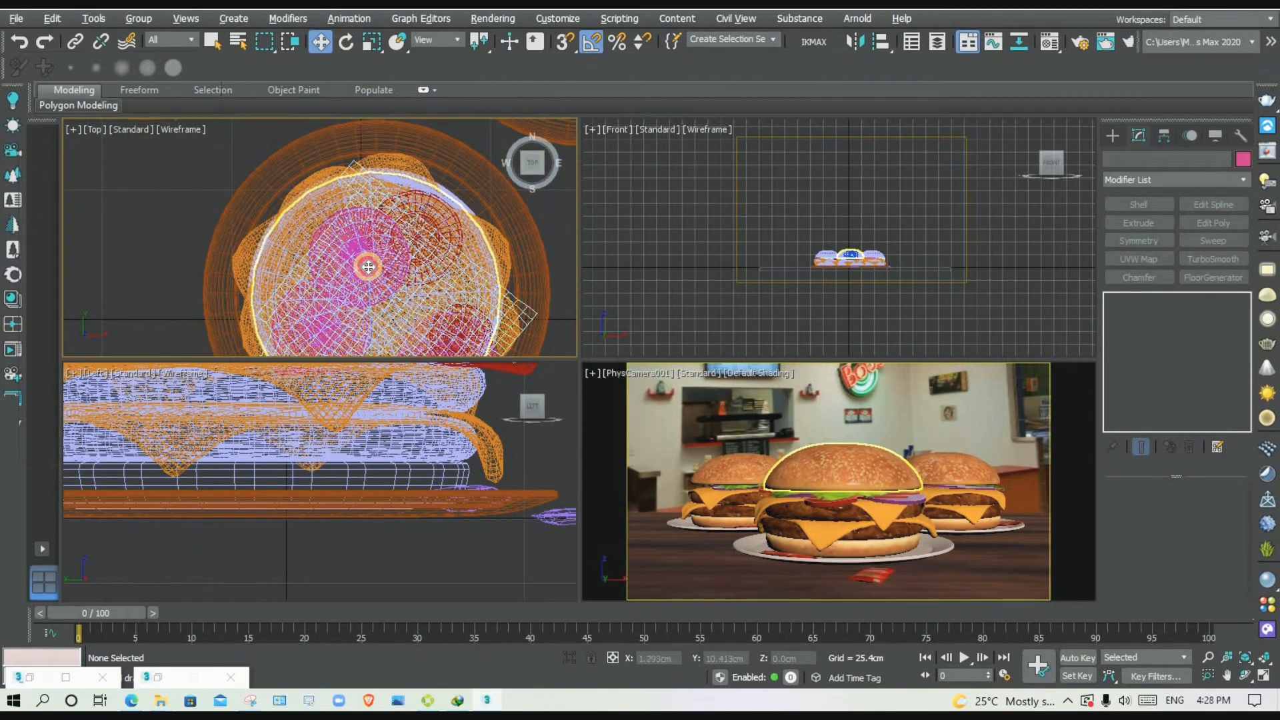
click(368, 267)
click(368, 266)
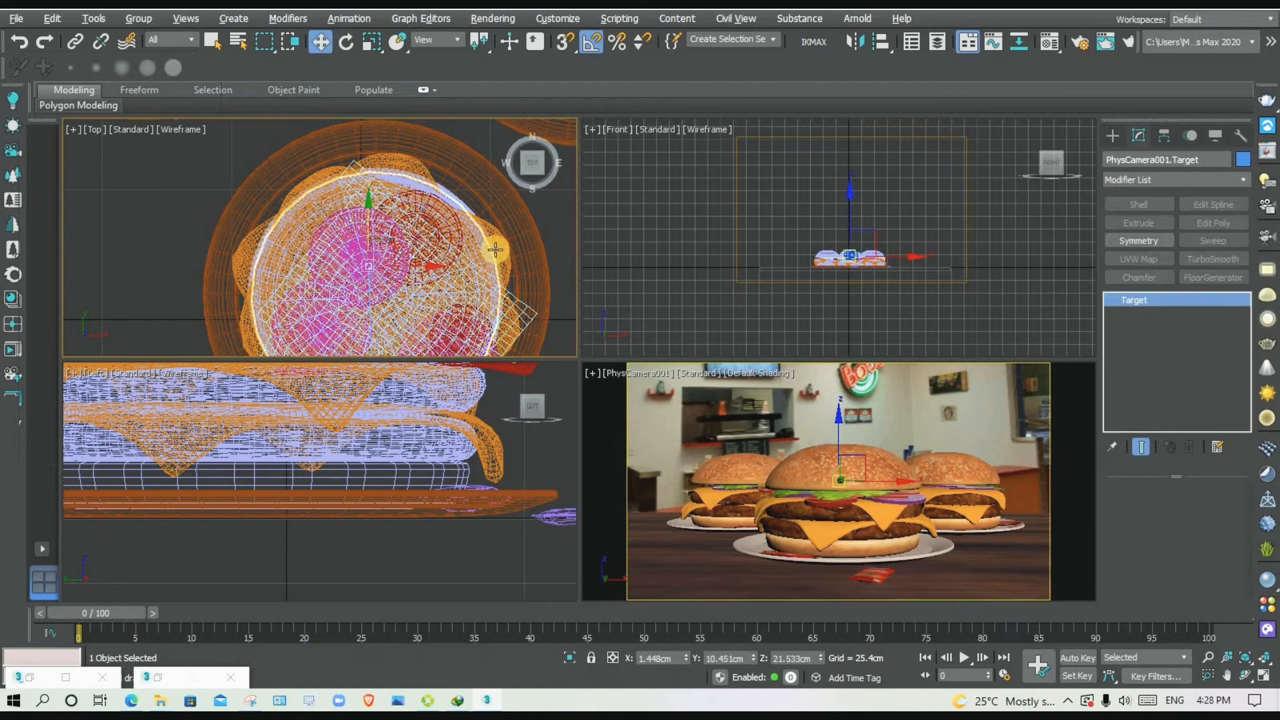
scroll(387, 240, down, 6)
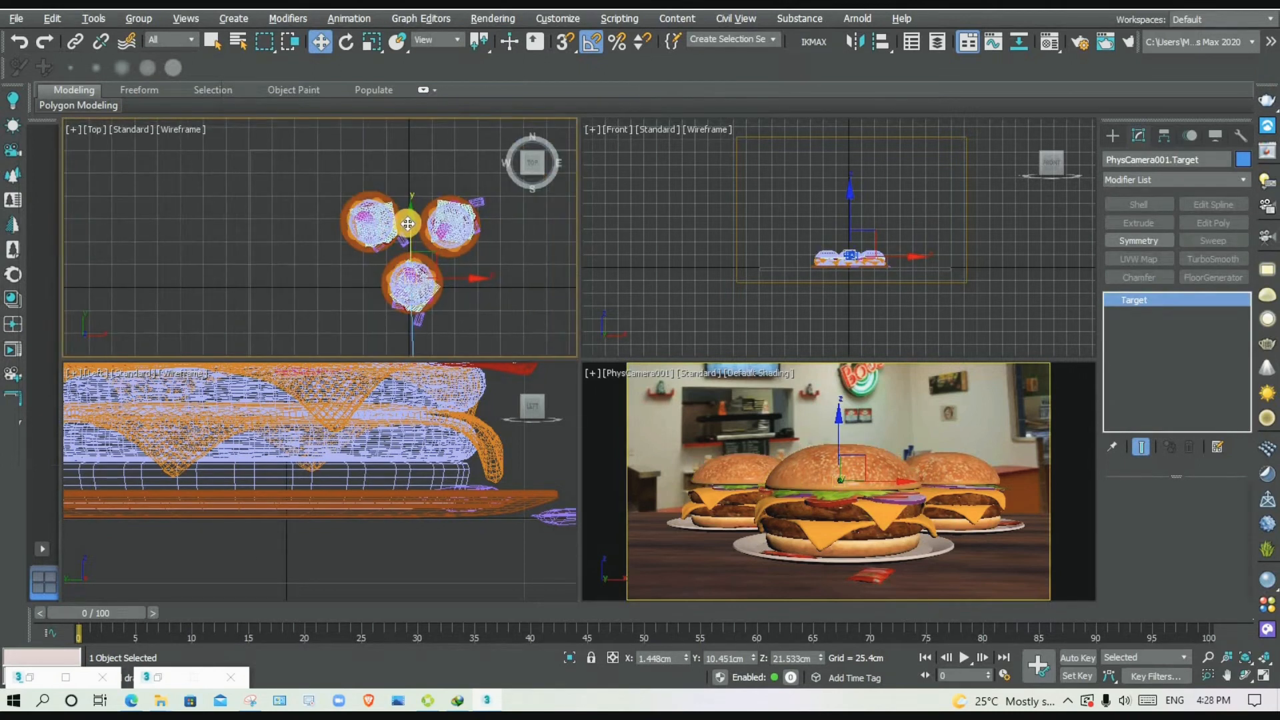
drag(413, 220, 414, 111)
middle_drag(466, 281, 457, 265)
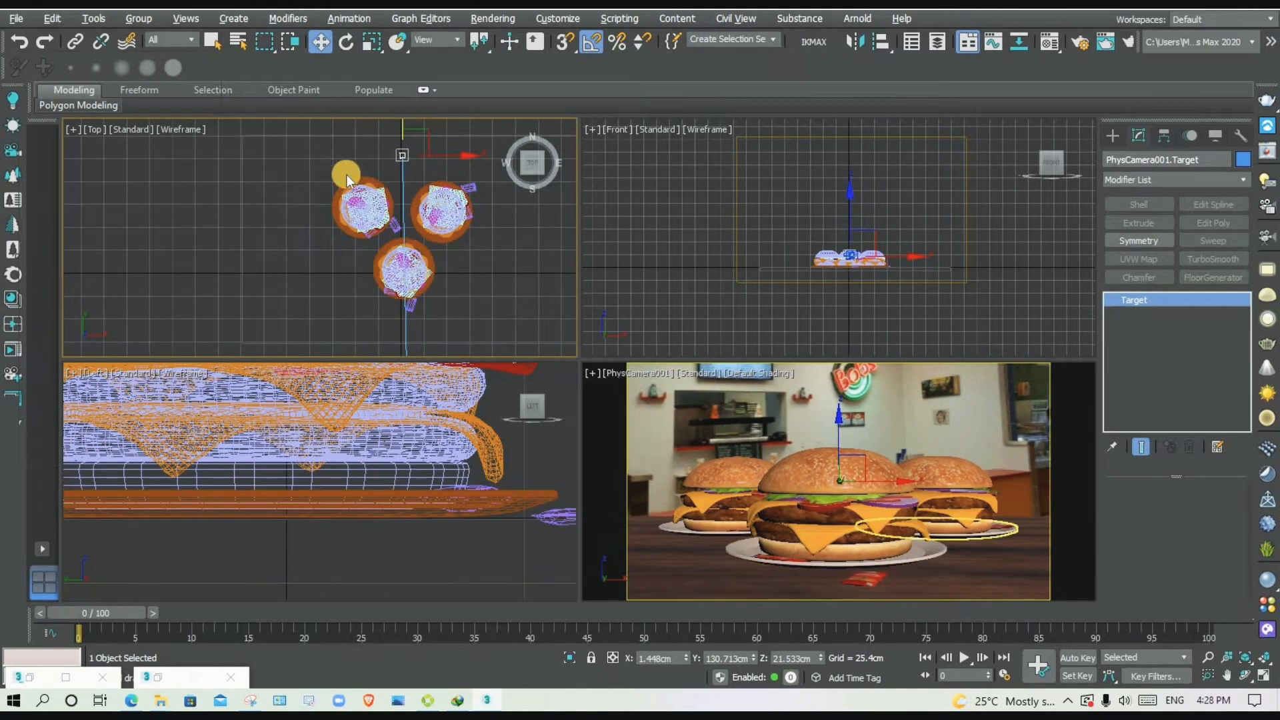
mouse_move(487, 289)
middle_down()
mouse_move(465, 265)
mouse_move(486, 301)
middle_up()
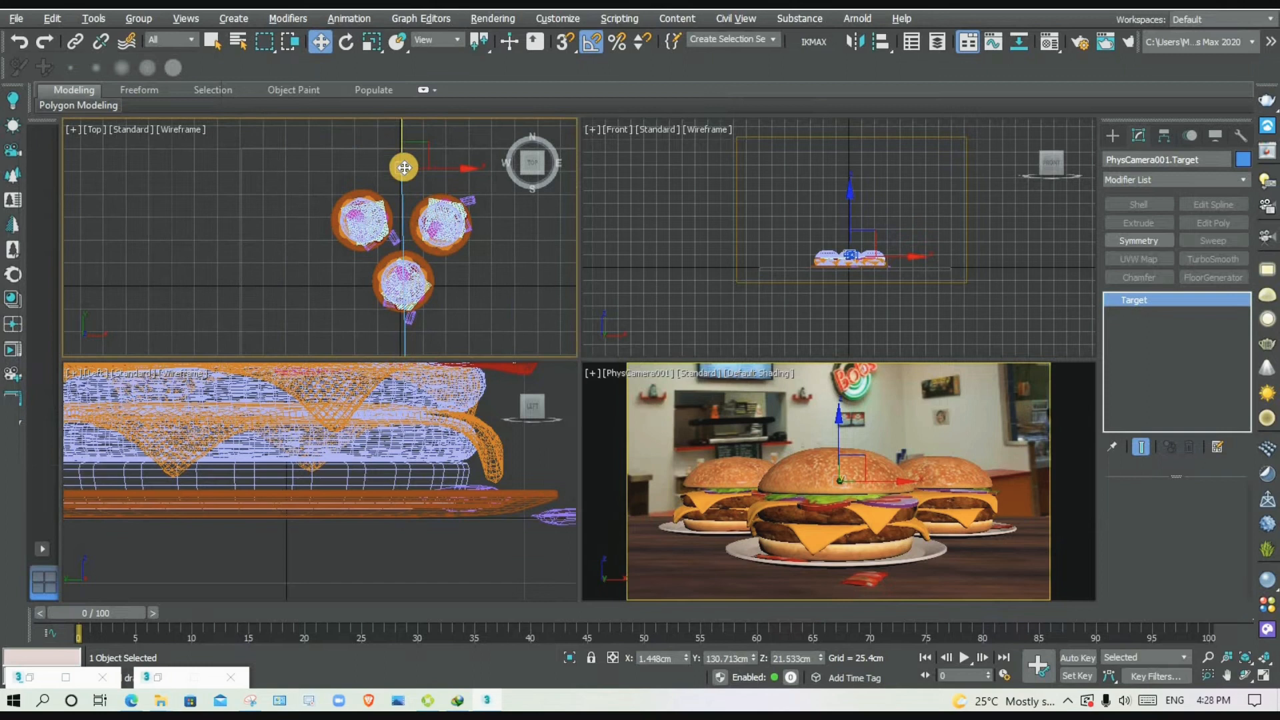
middle_drag(439, 237, 432, 236)
middle_drag(493, 283, 477, 212)
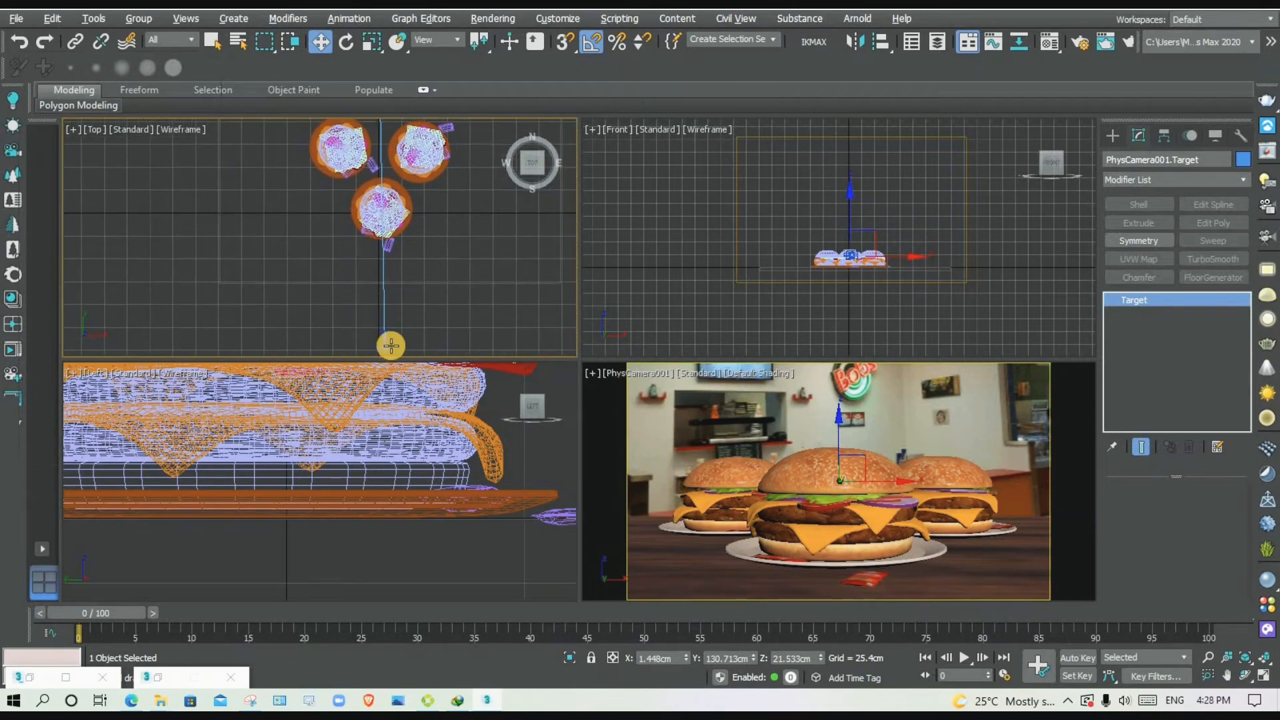
Select the physical camera in the Top view and set its specified field of view to 46 degrees.
click(387, 341)
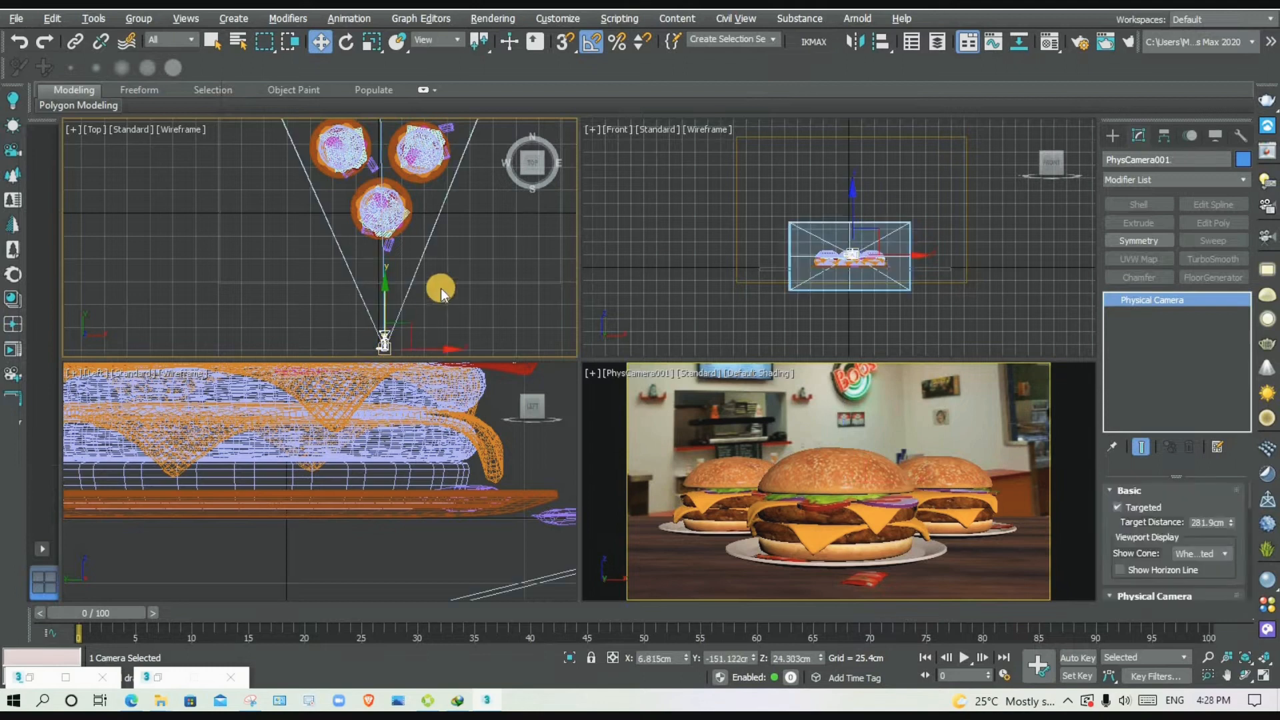
scroll(449, 253, down, 5)
scroll(449, 254, up, 5)
middle_drag(449, 232, 447, 155)
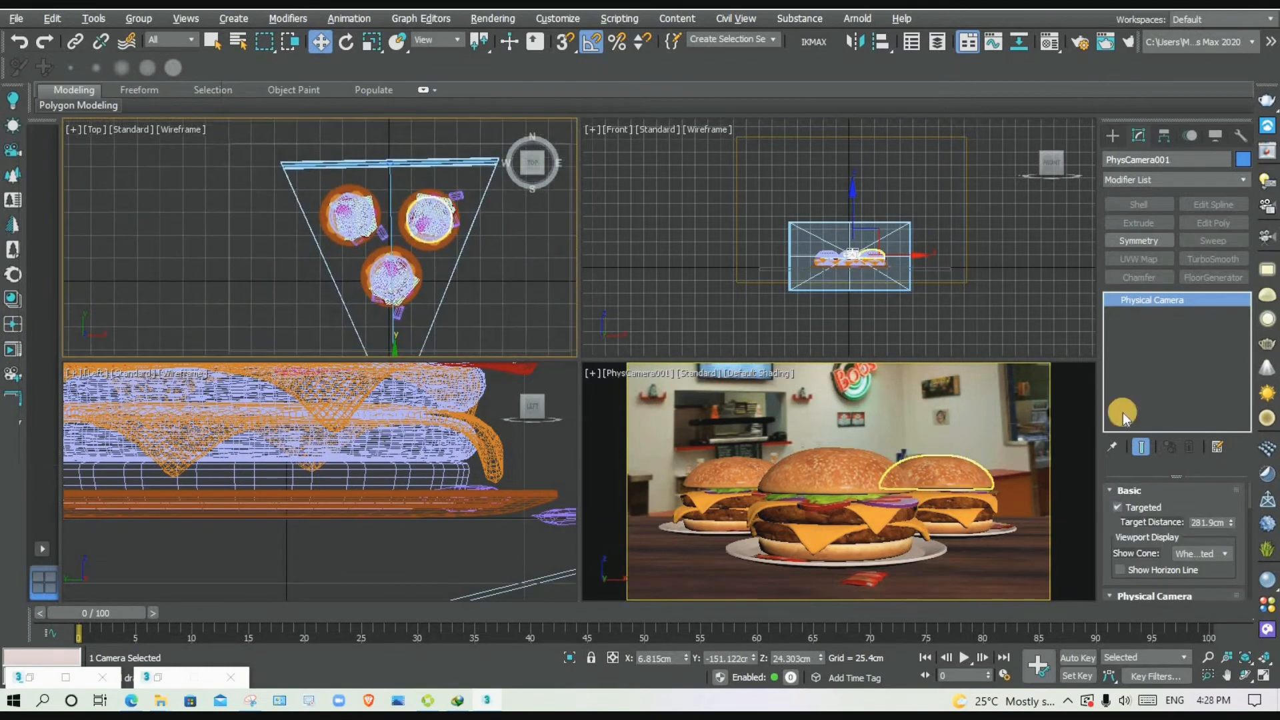
drag(1185, 500, 1186, 473)
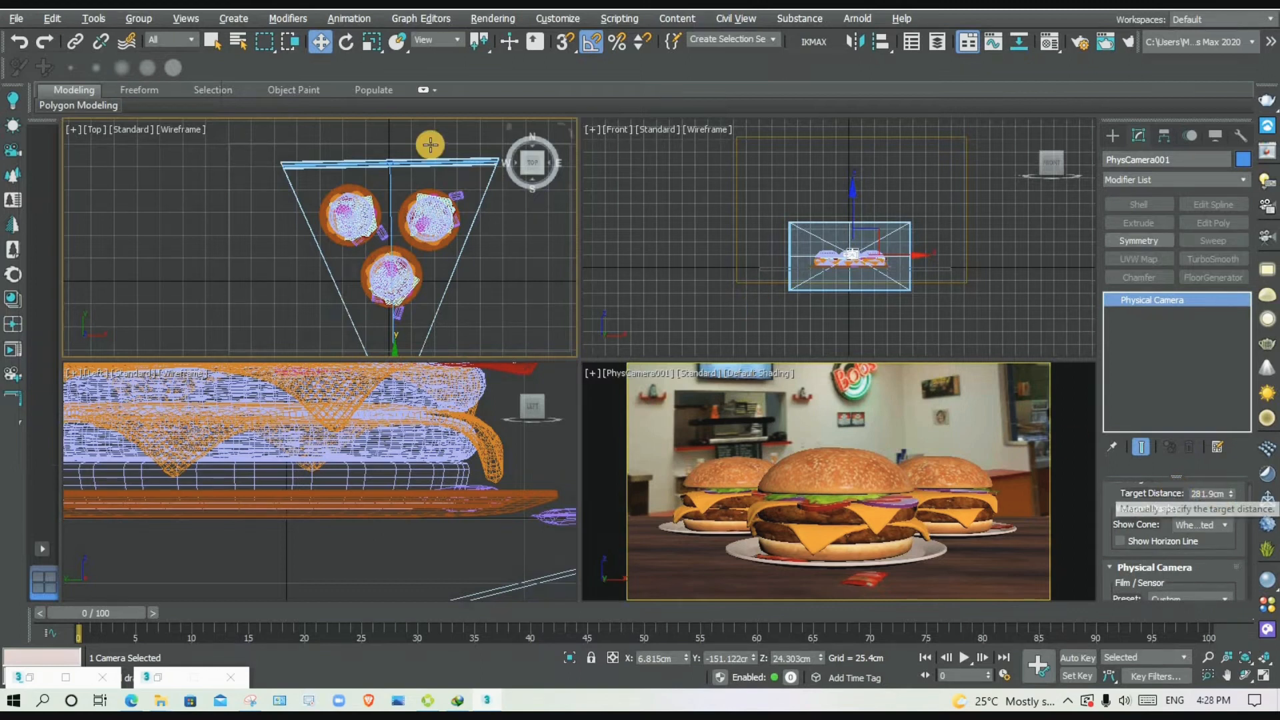
drag(1107, 474, 1114, 417)
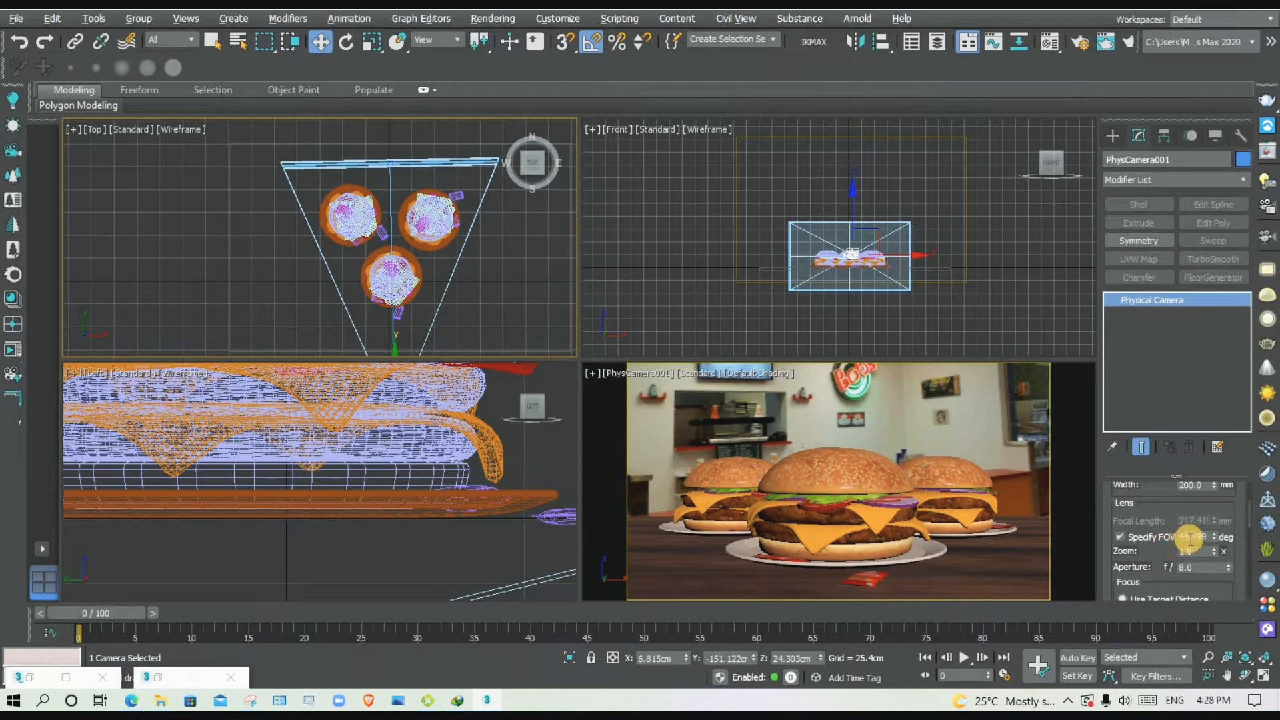
click(1122, 534)
click(1120, 536)
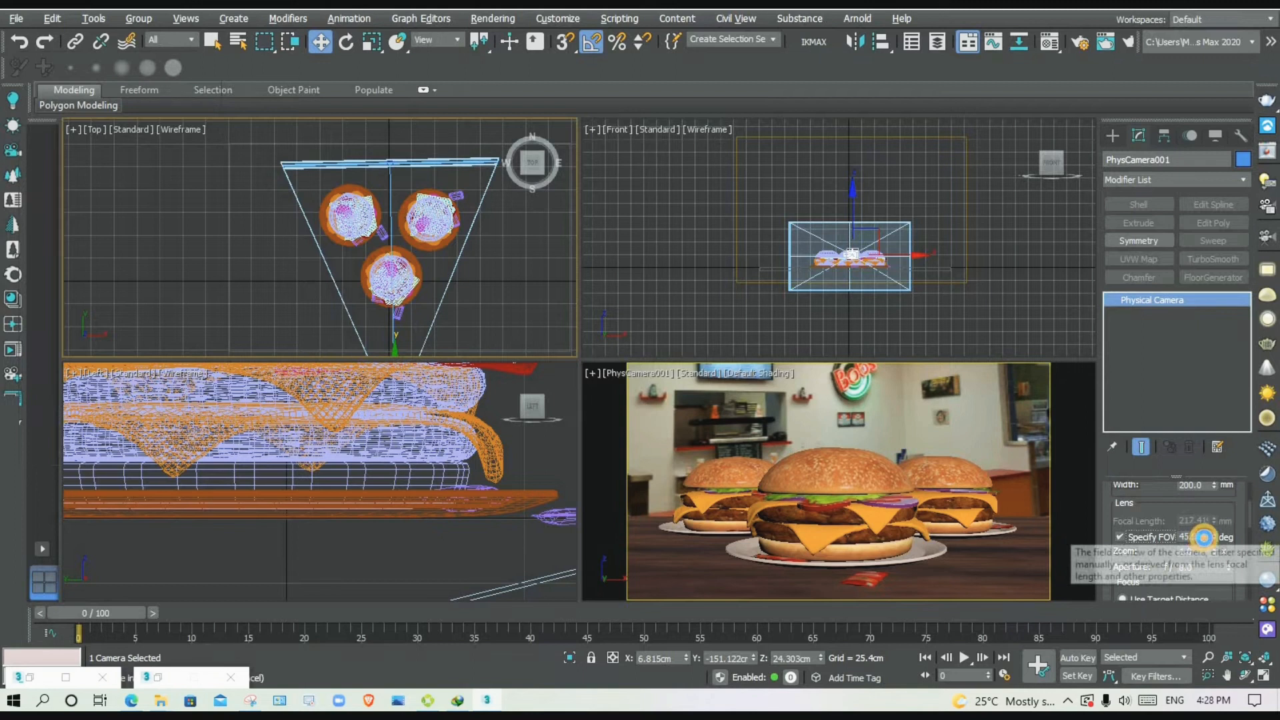
double_click(1195, 538)
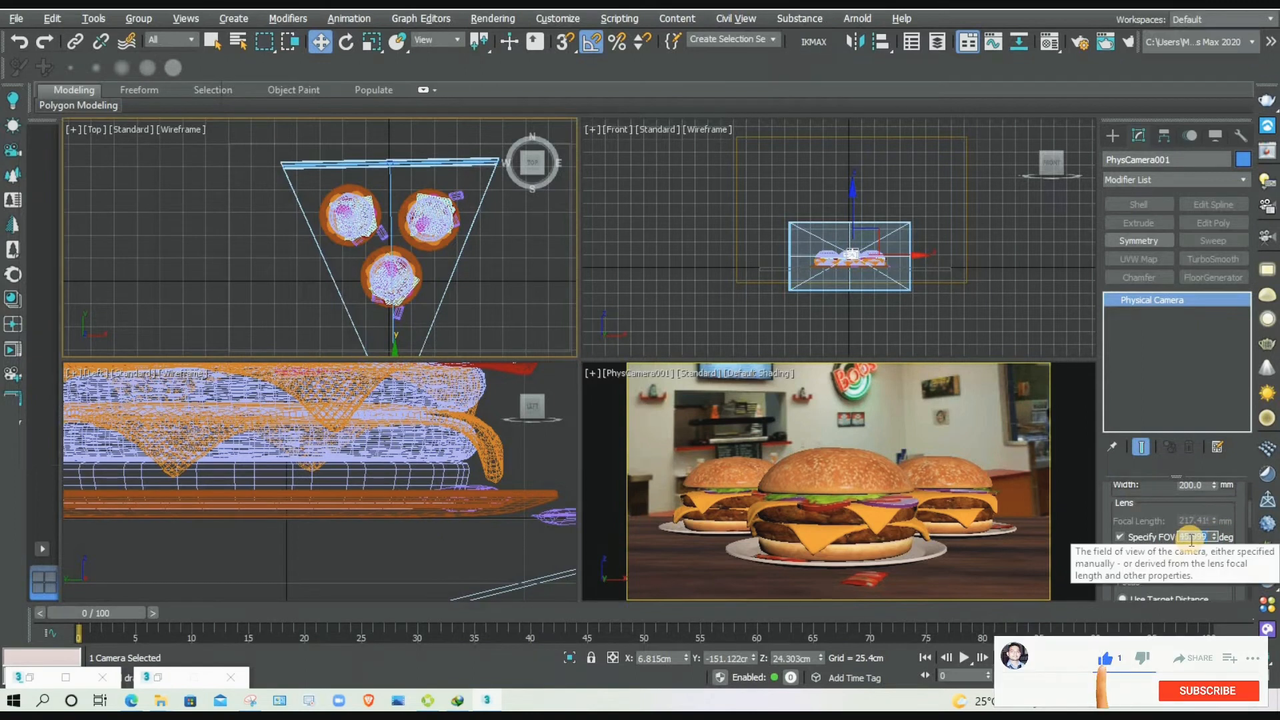
Set the camera's film width to 10 mm and check its depth-of-field planes around the burgers in the Top view.
drag(1155, 513, 1151, 569)
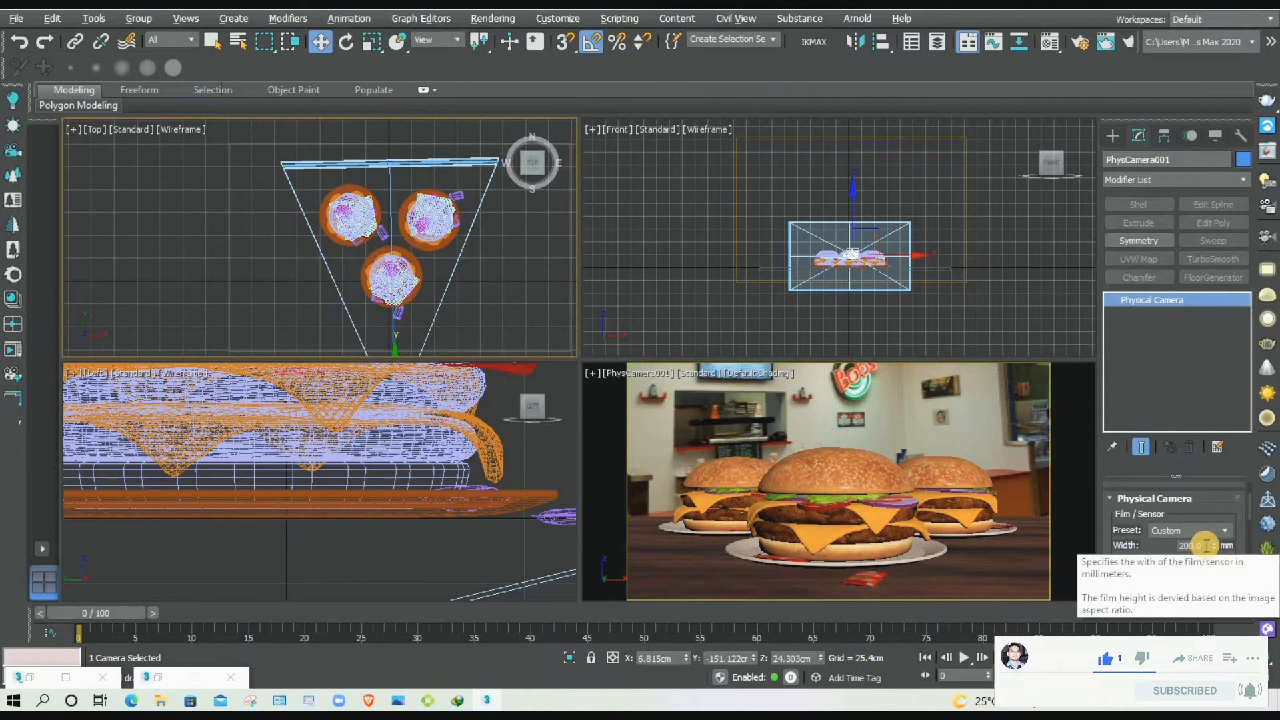
scroll(424, 176, up, 6)
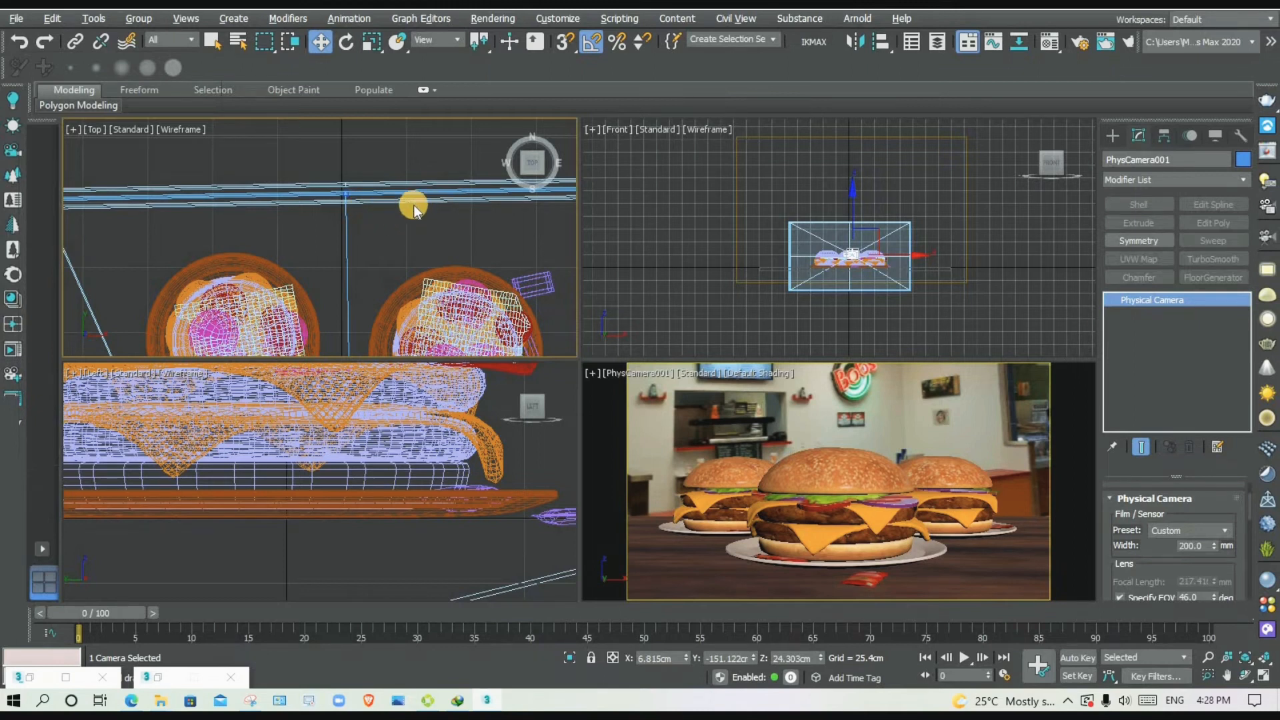
middle_drag(372, 196, 370, 235)
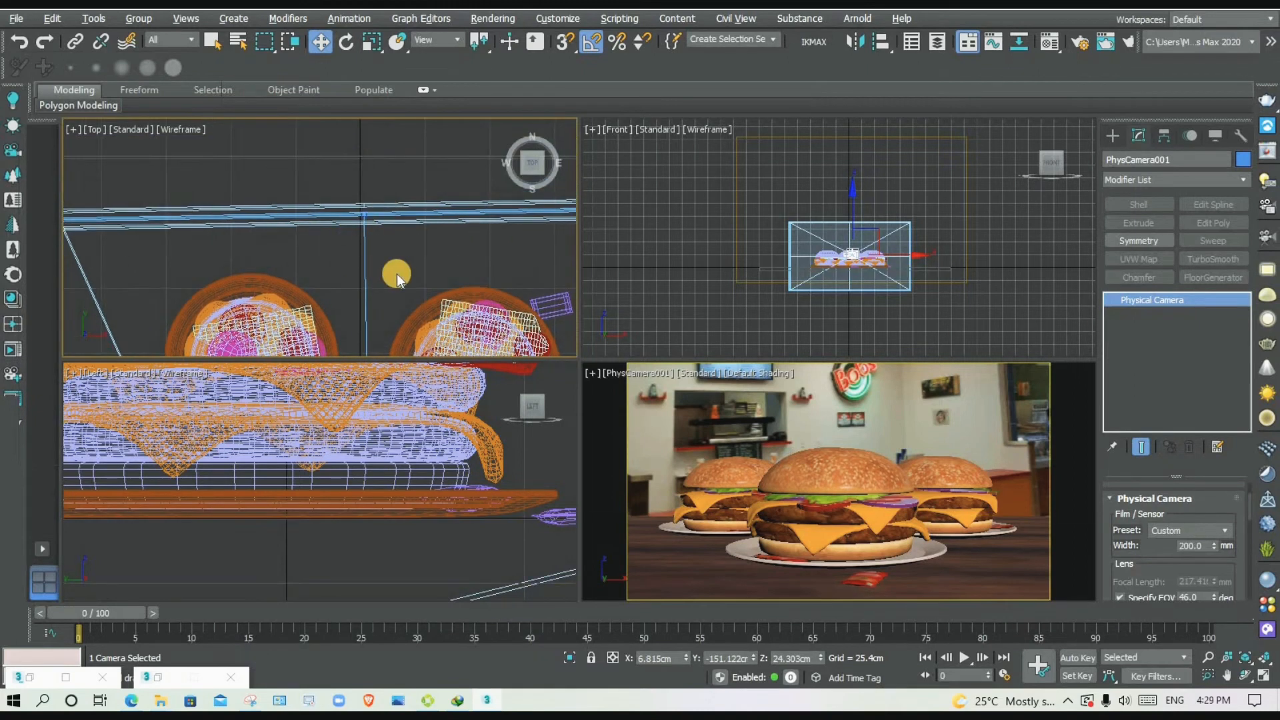
click(1201, 546)
key(Return)
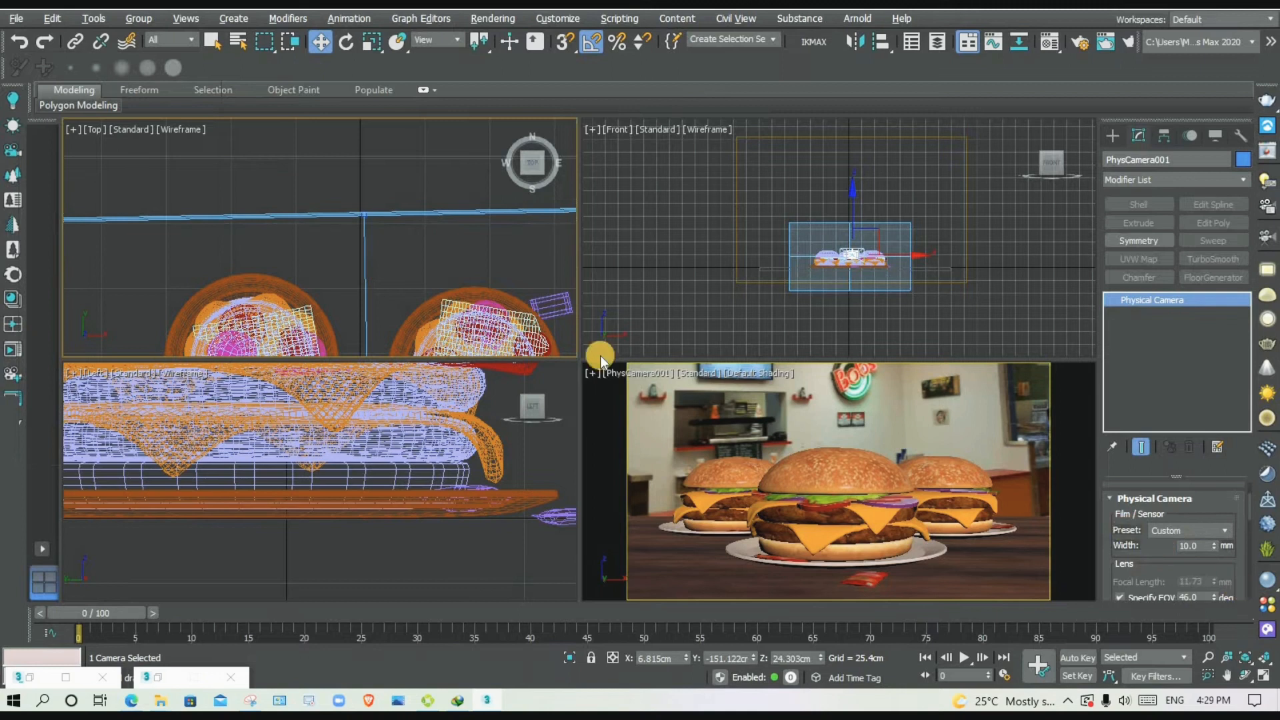
scroll(387, 254, down, 5)
scroll(357, 206, up, 5)
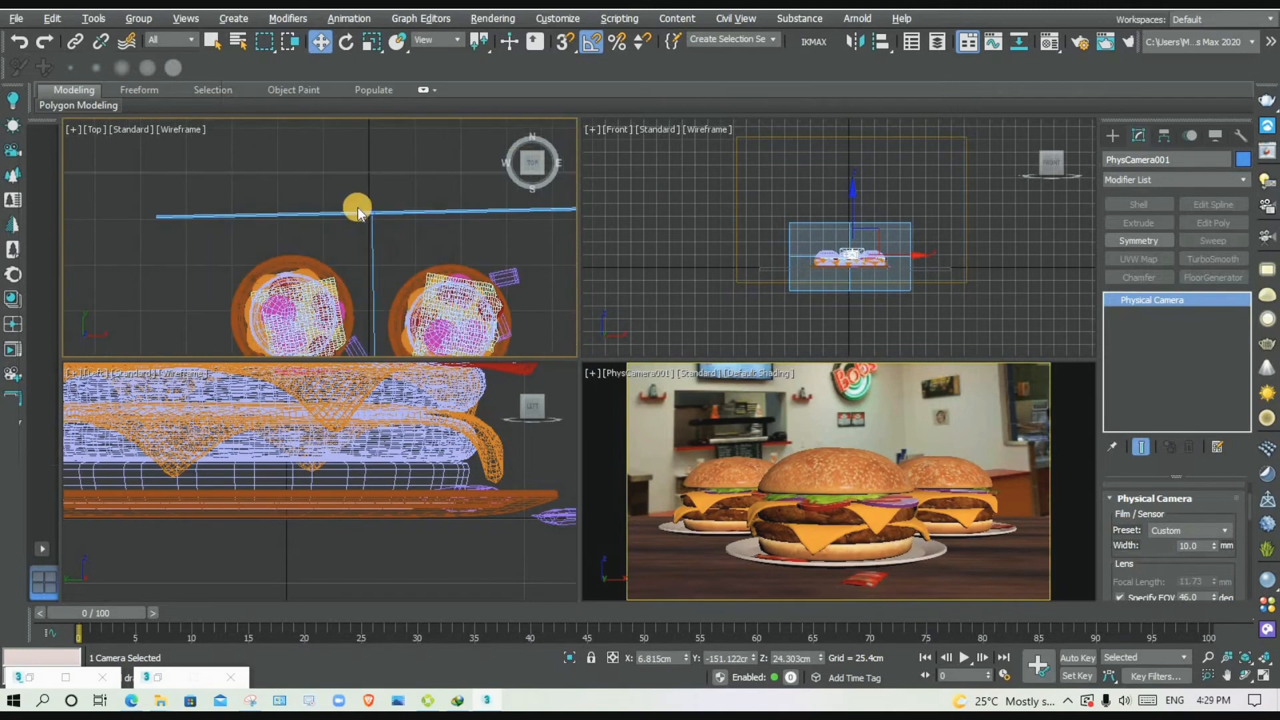
scroll(404, 230, down, 8)
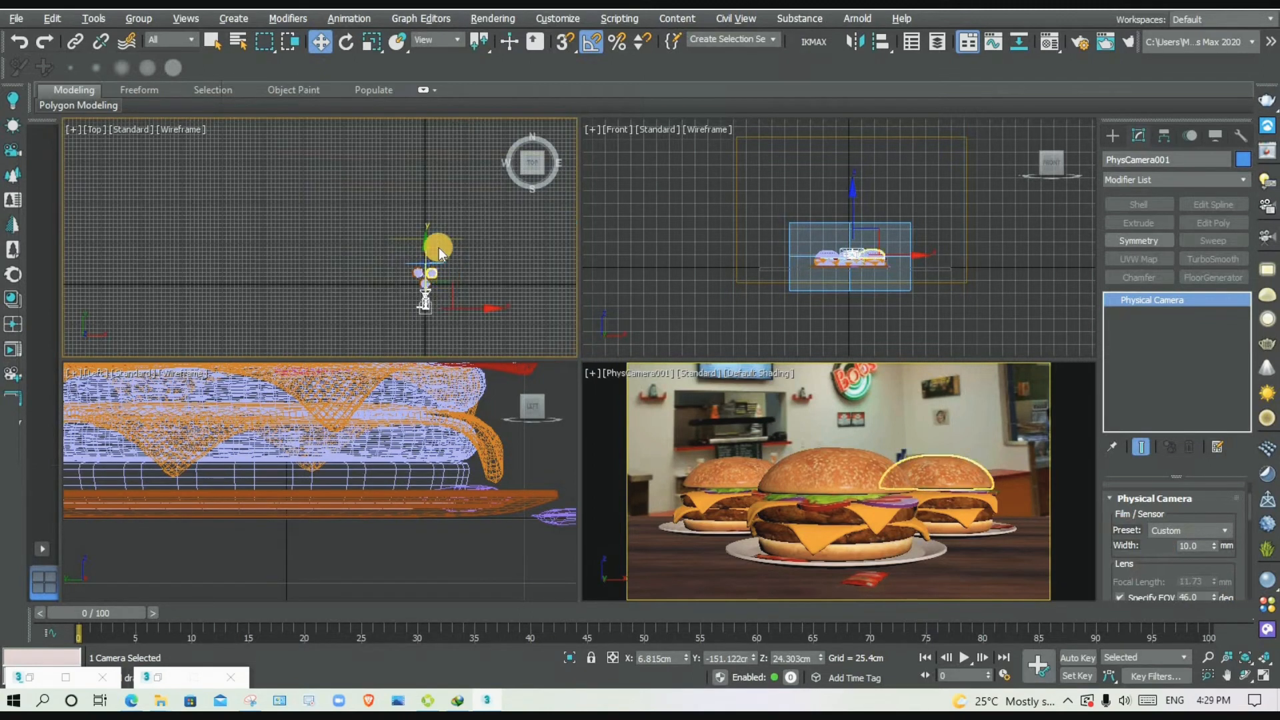
scroll(414, 230, up, 4)
scroll(450, 244, up, 10)
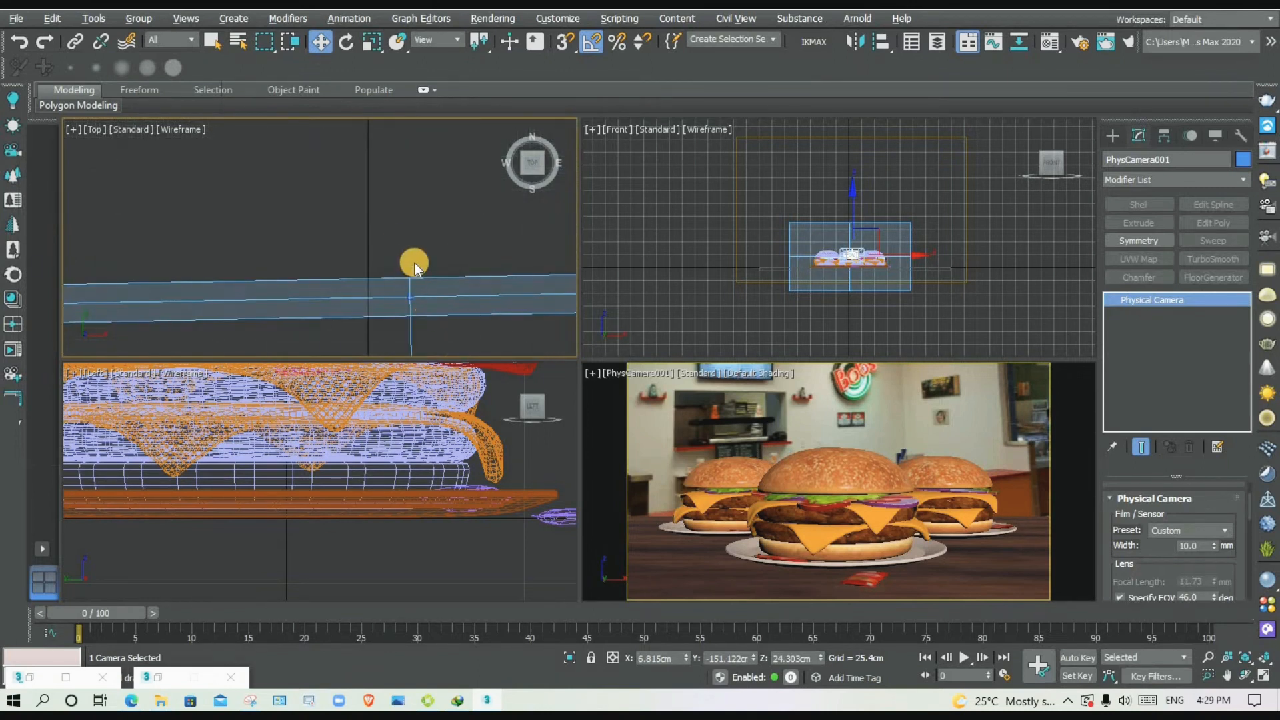
scroll(449, 300, down, 5)
scroll(361, 222, down, 5)
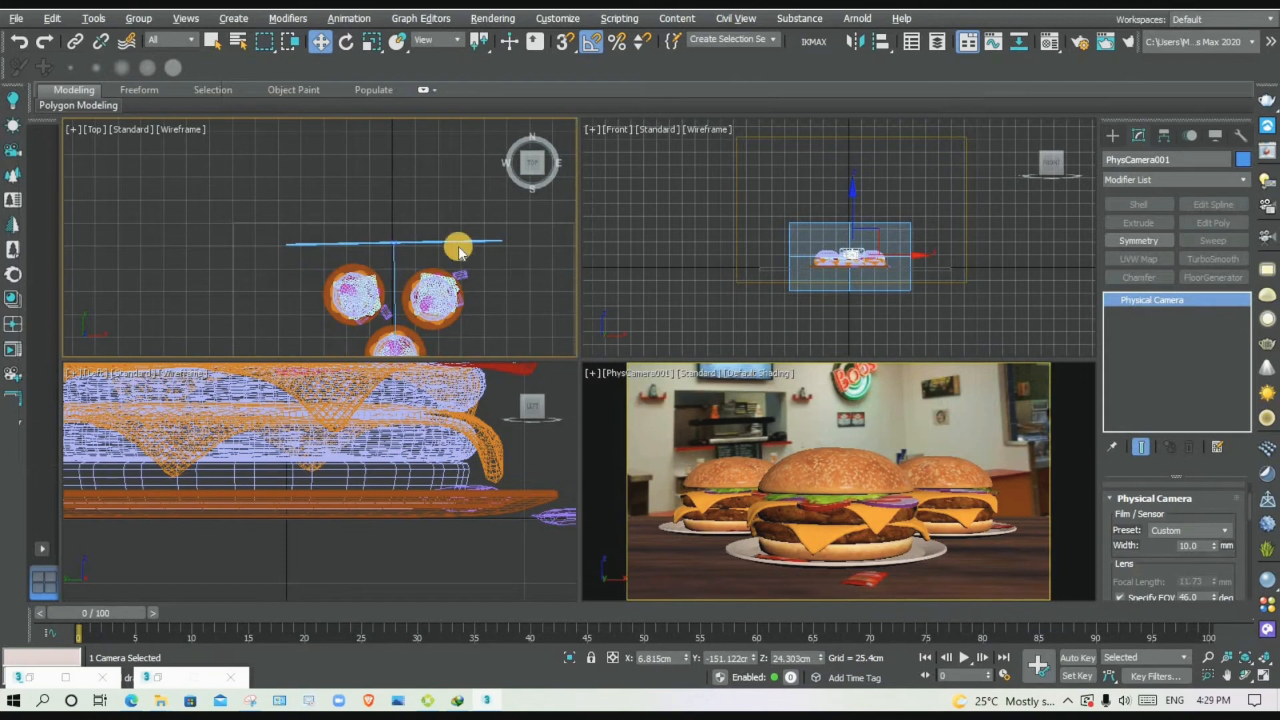
Increase the camera's film width to 25 mm and compare the in-focus range with the burgers in the Top view.
drag(1159, 542, 1214, 503)
scroll(434, 273, down, 6)
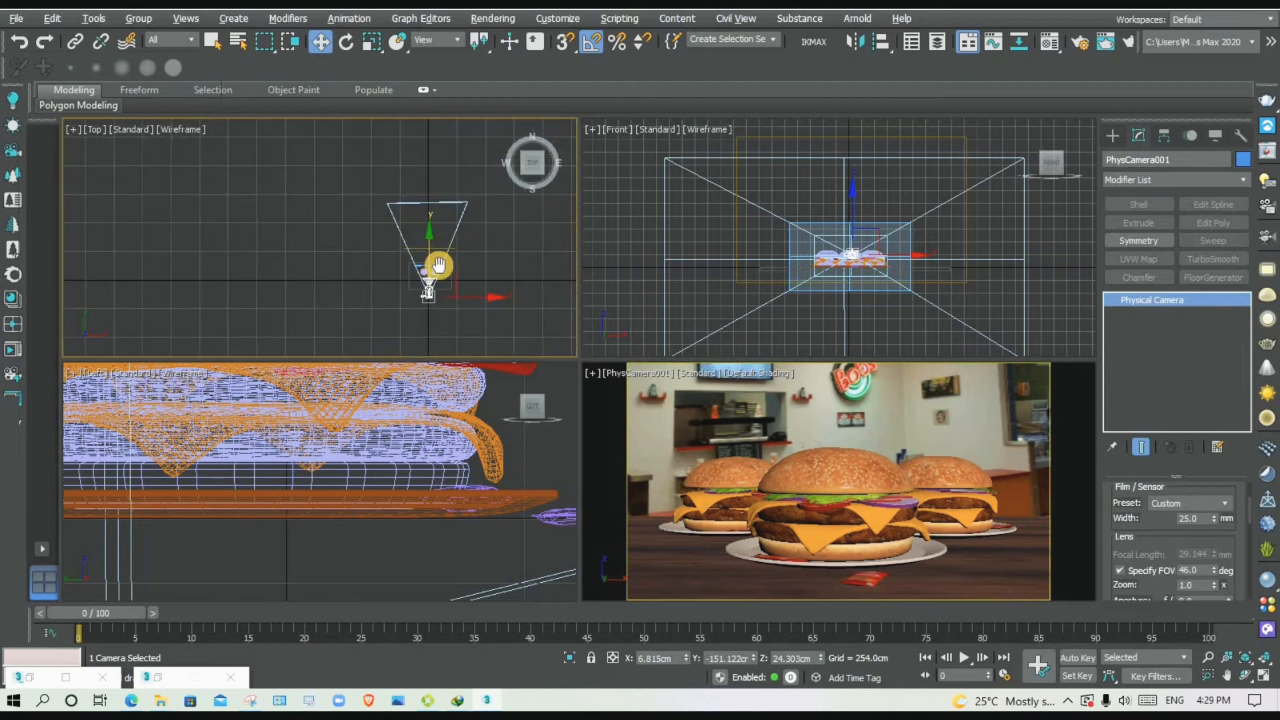
middle_drag(452, 281, 403, 284)
scroll(403, 309, down, 4)
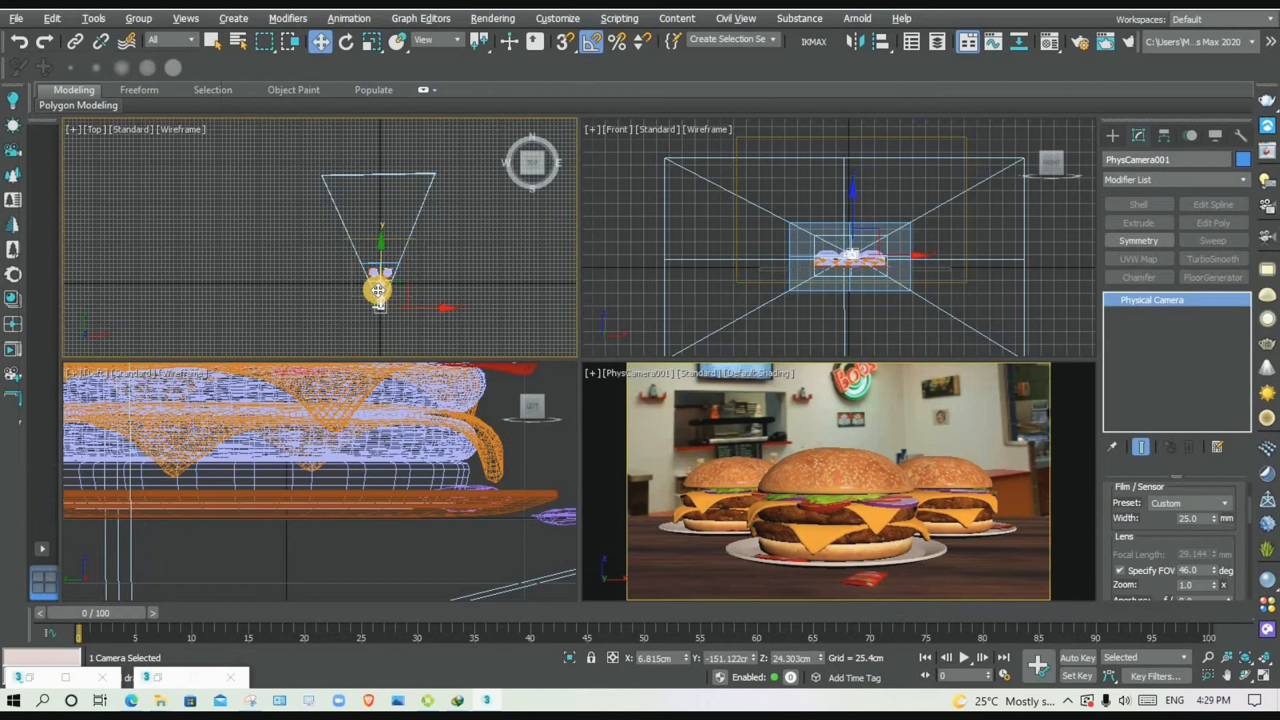
scroll(374, 288, up, 6)
scroll(387, 275, down, 3)
scroll(384, 270, up, 3)
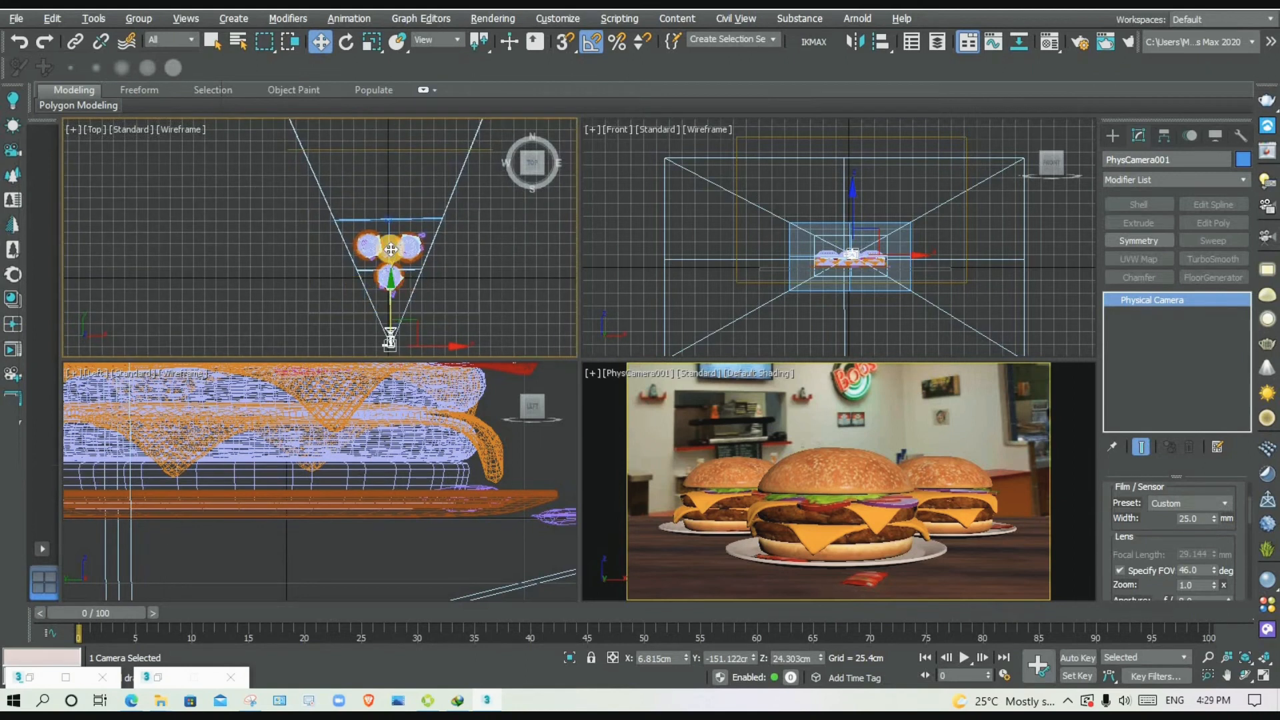
middle_drag(456, 278, 463, 286)
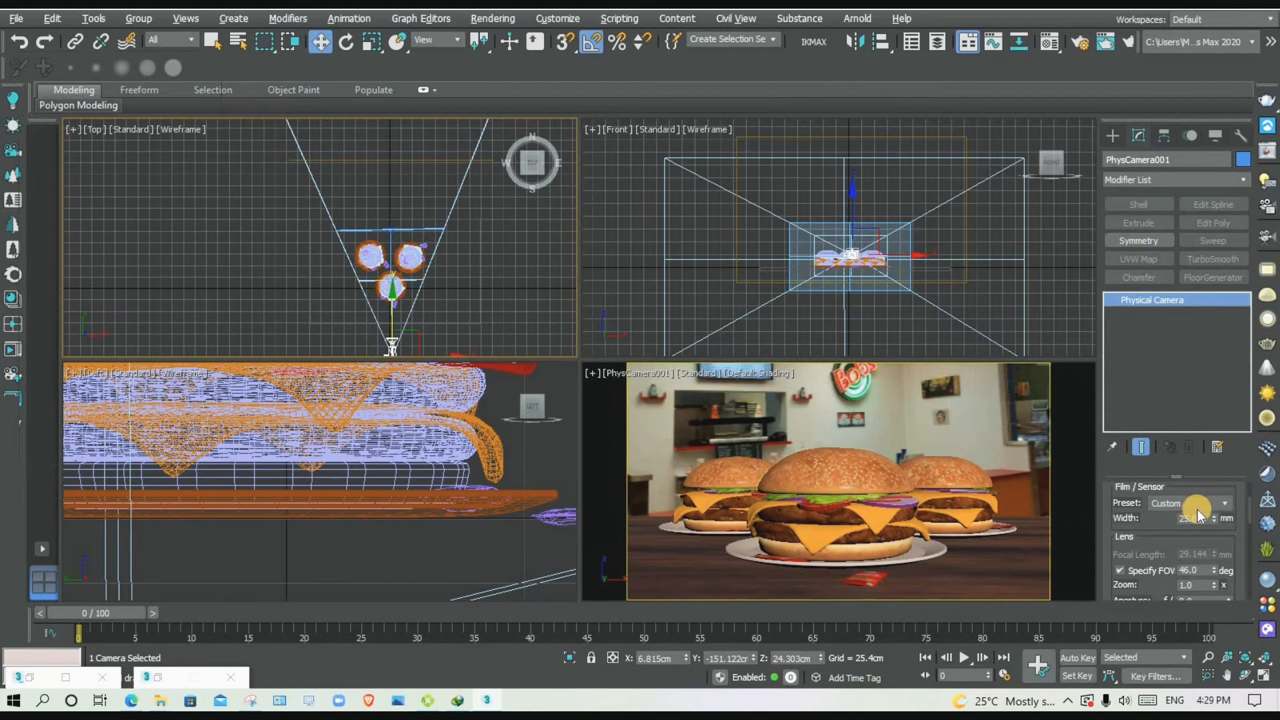
Set the film width to 44 mm and move the camera target between the rear burgers, at a target distance of about 237 cm.
drag(1215, 517, 1212, 502)
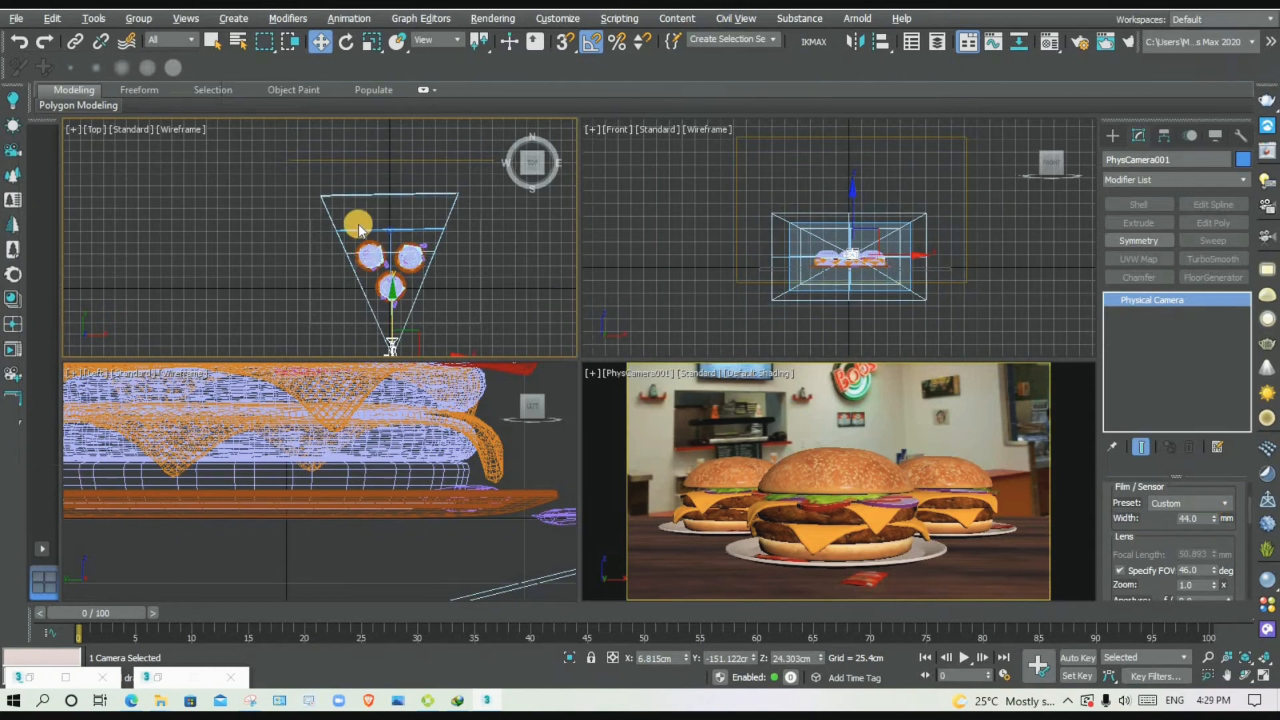
drag(394, 230, 395, 352)
click(404, 345)
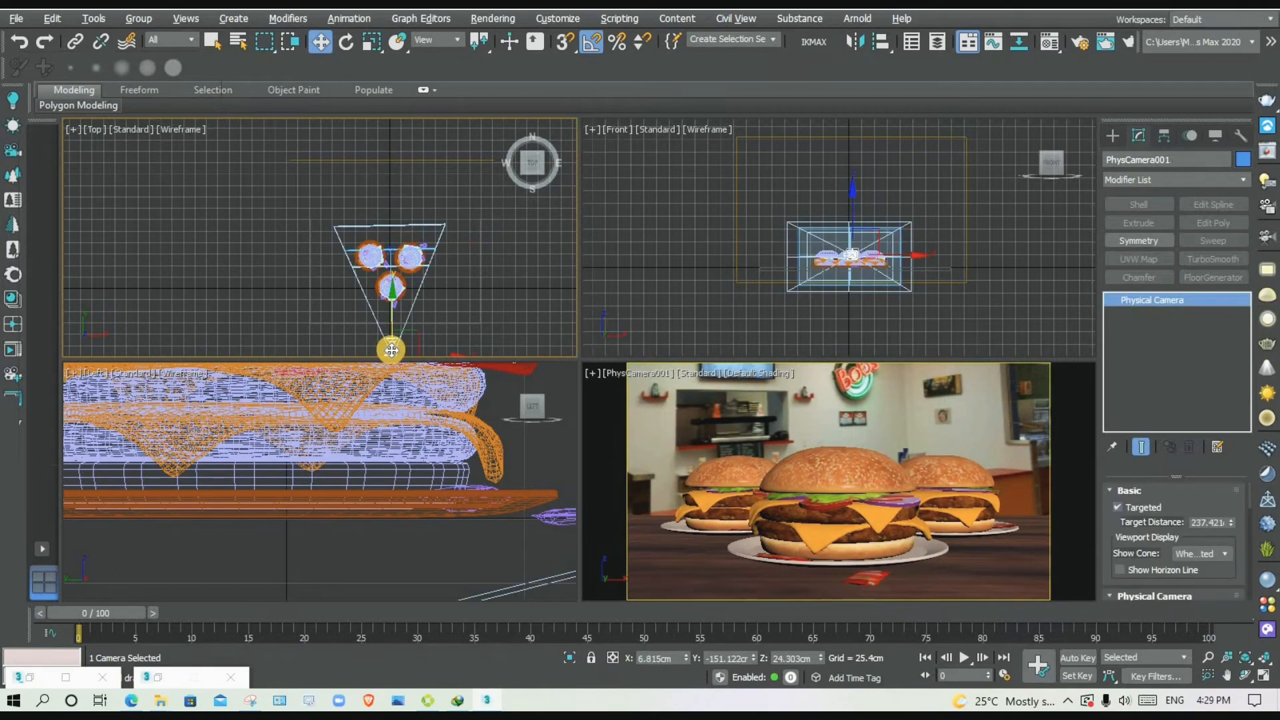
scroll(417, 259, up, 5)
middle_drag(422, 234, 433, 200)
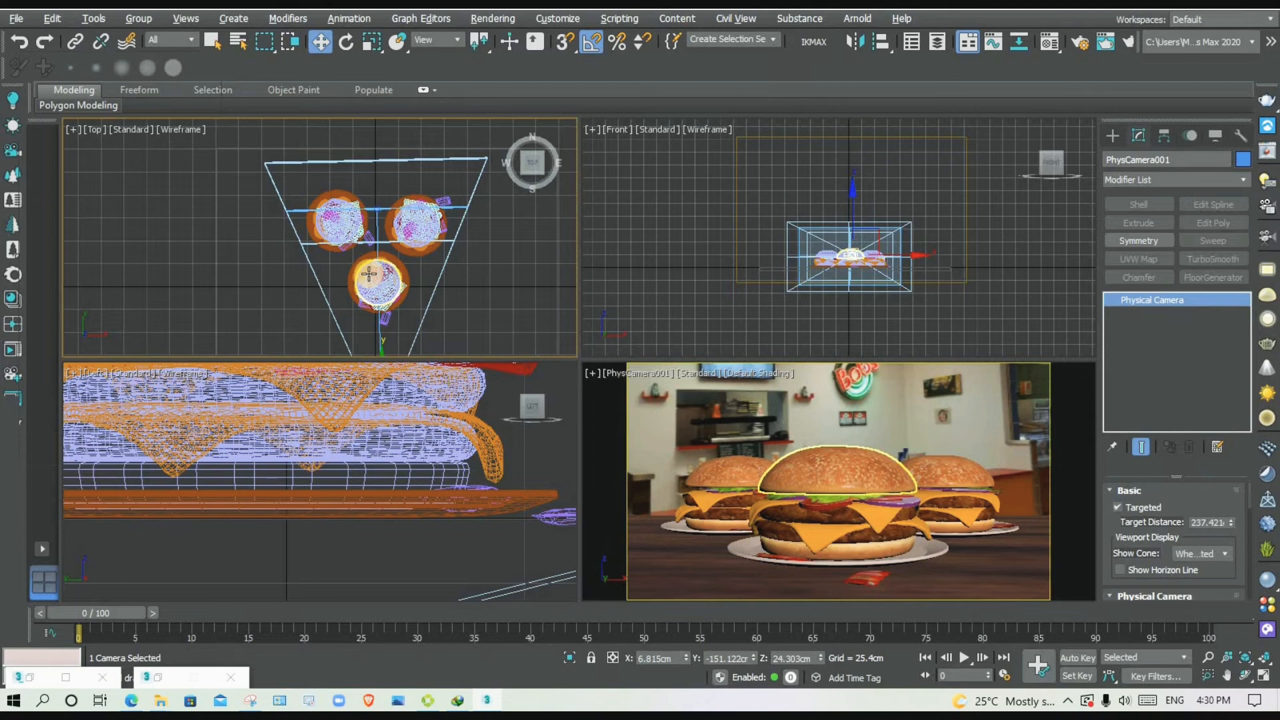
Maximize the physical camera view and render it.
middle_click(877, 474)
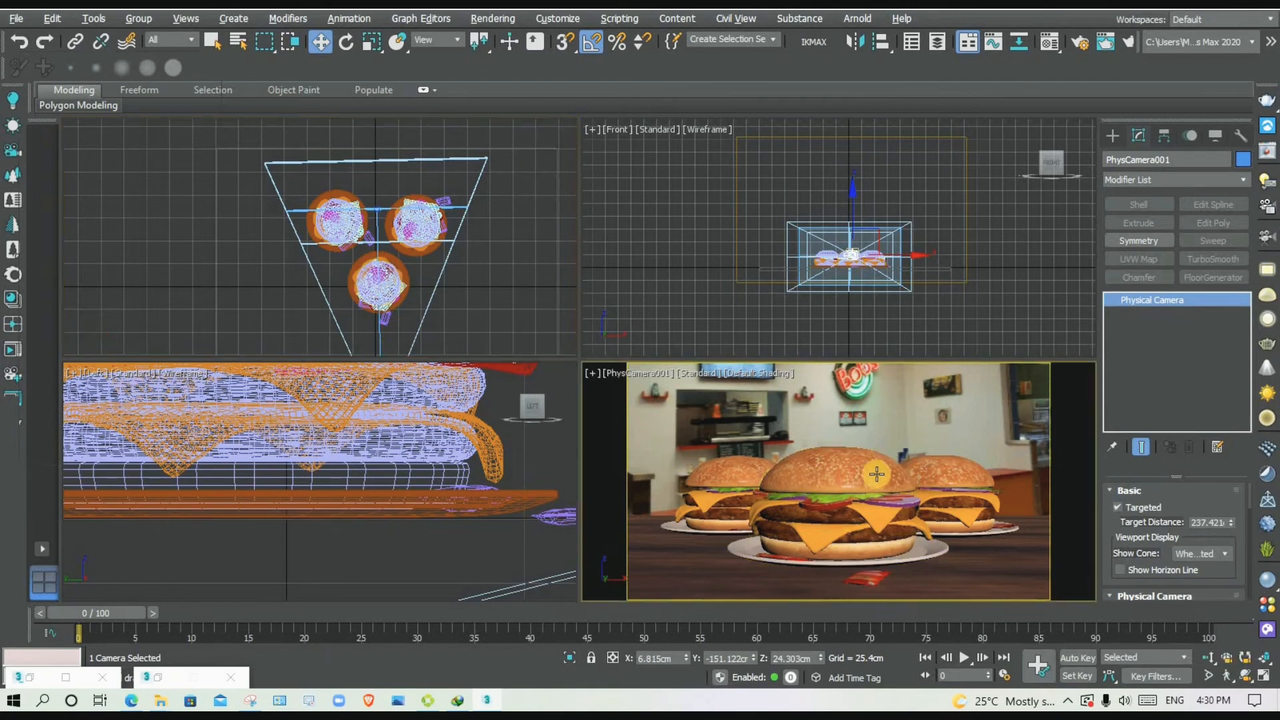
key(alt+w)
click(1126, 39)
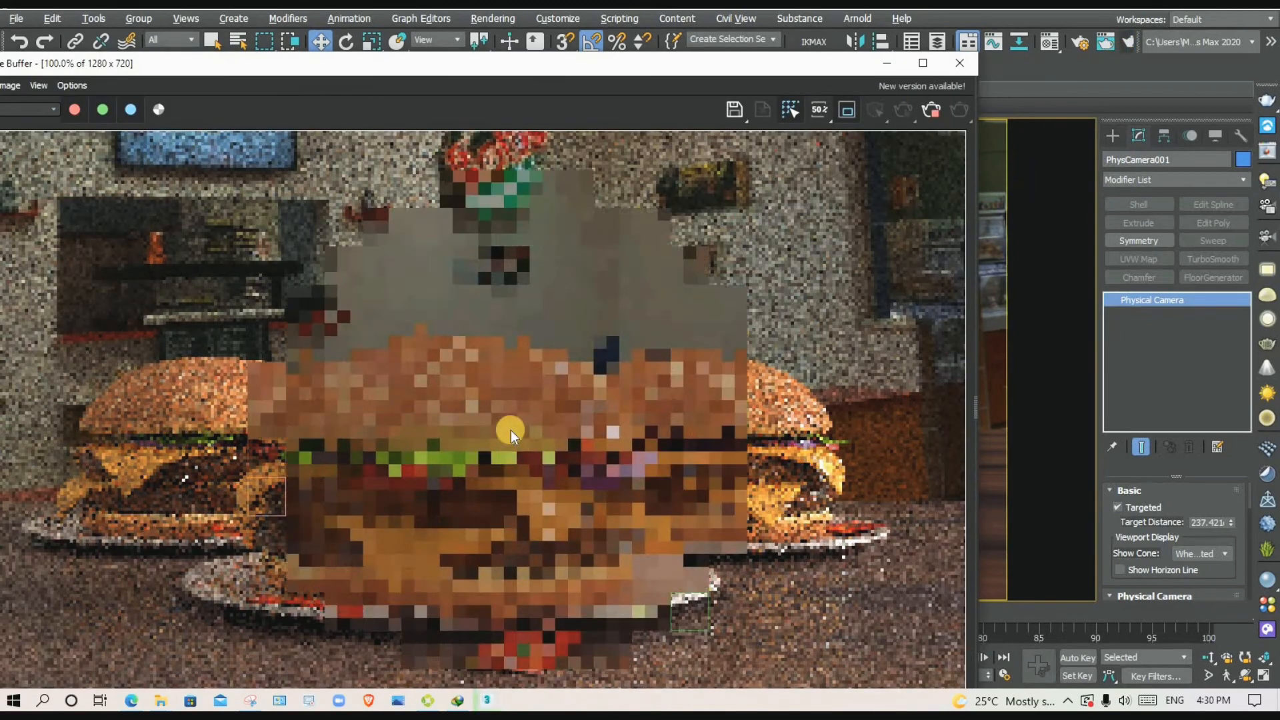
Examine the render up close, comparing the sharpness of the front burger with the rear burgers and the plates.
scroll(443, 603, up, 1)
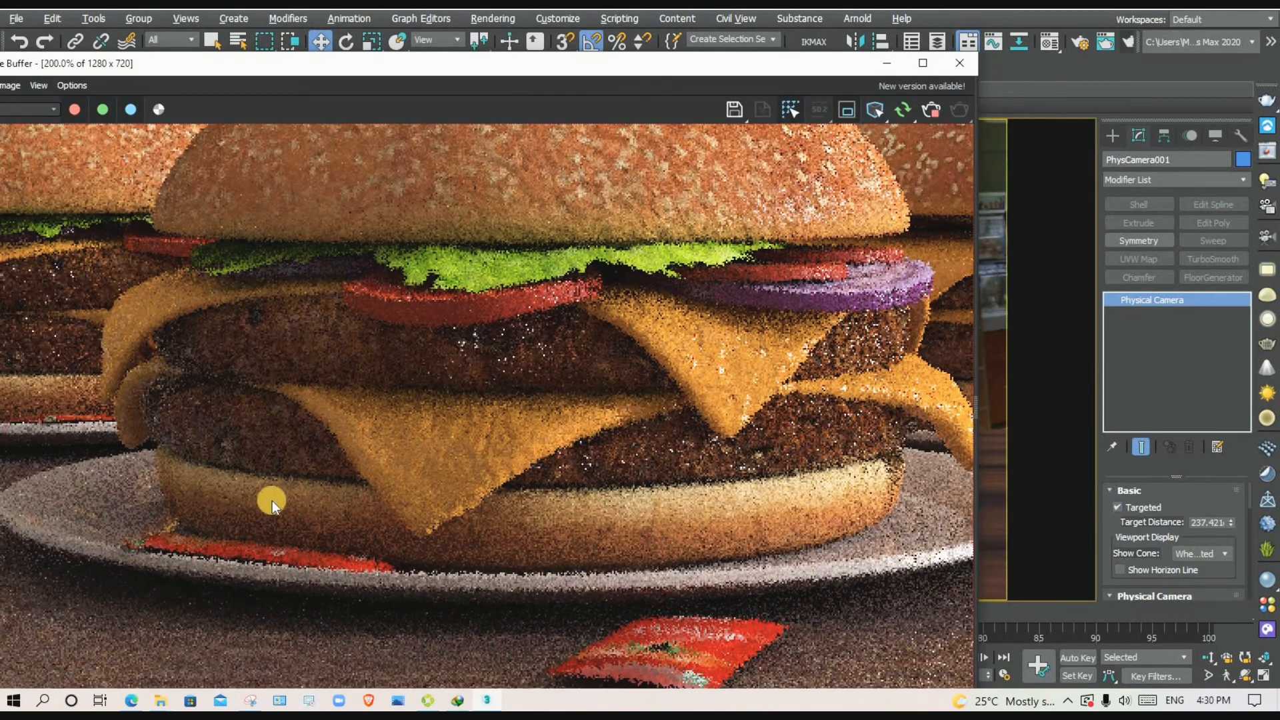
scroll(582, 474, down, 2)
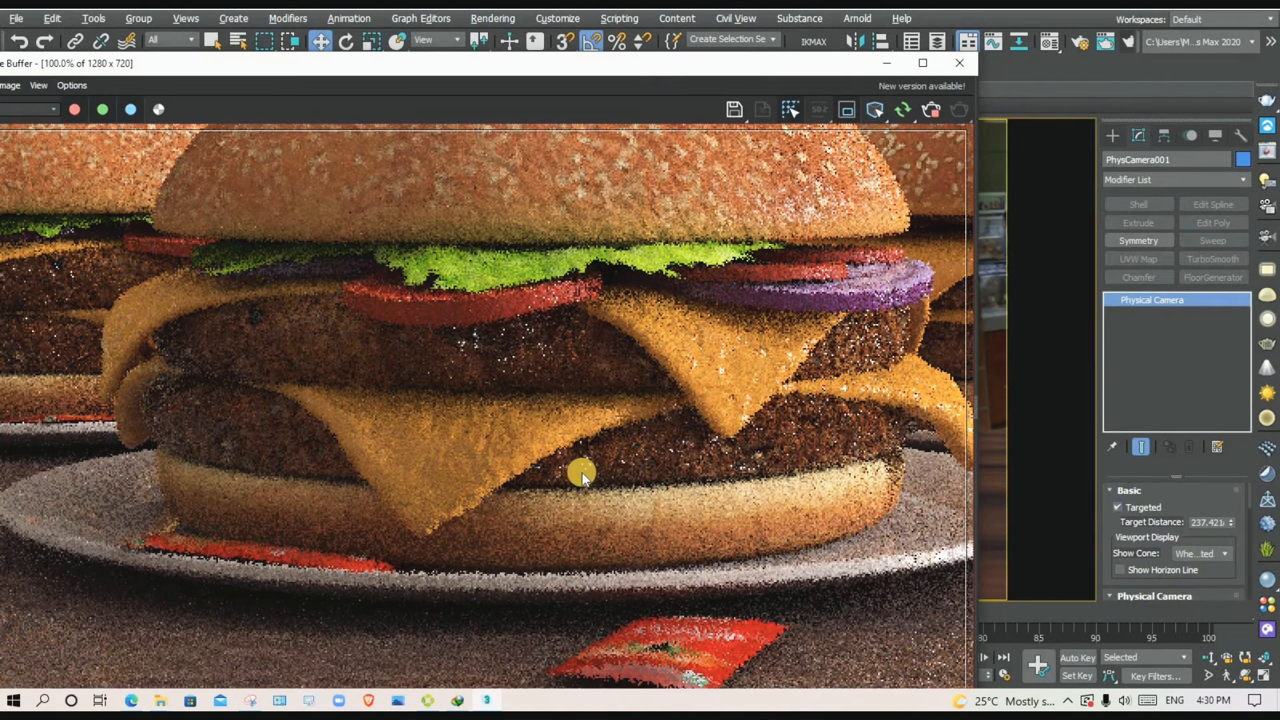
scroll(749, 539, up, 1)
scroll(757, 527, up, 1)
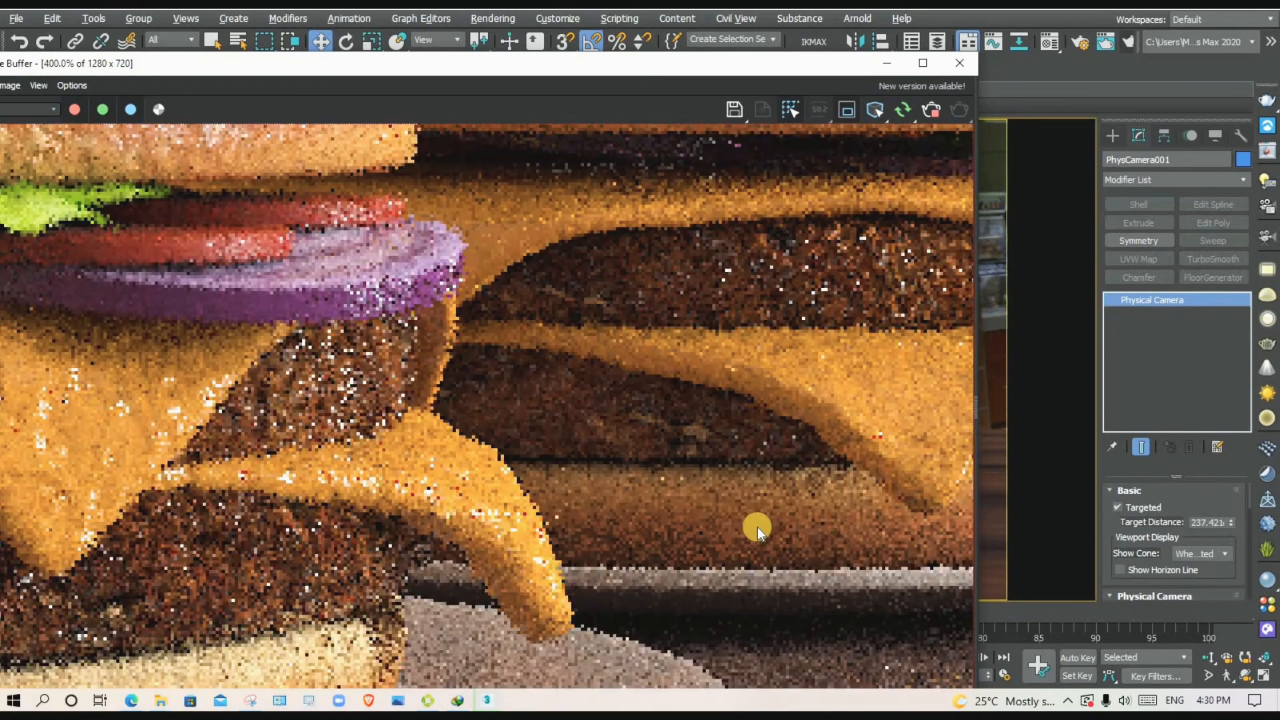
scroll(663, 462, down, 2)
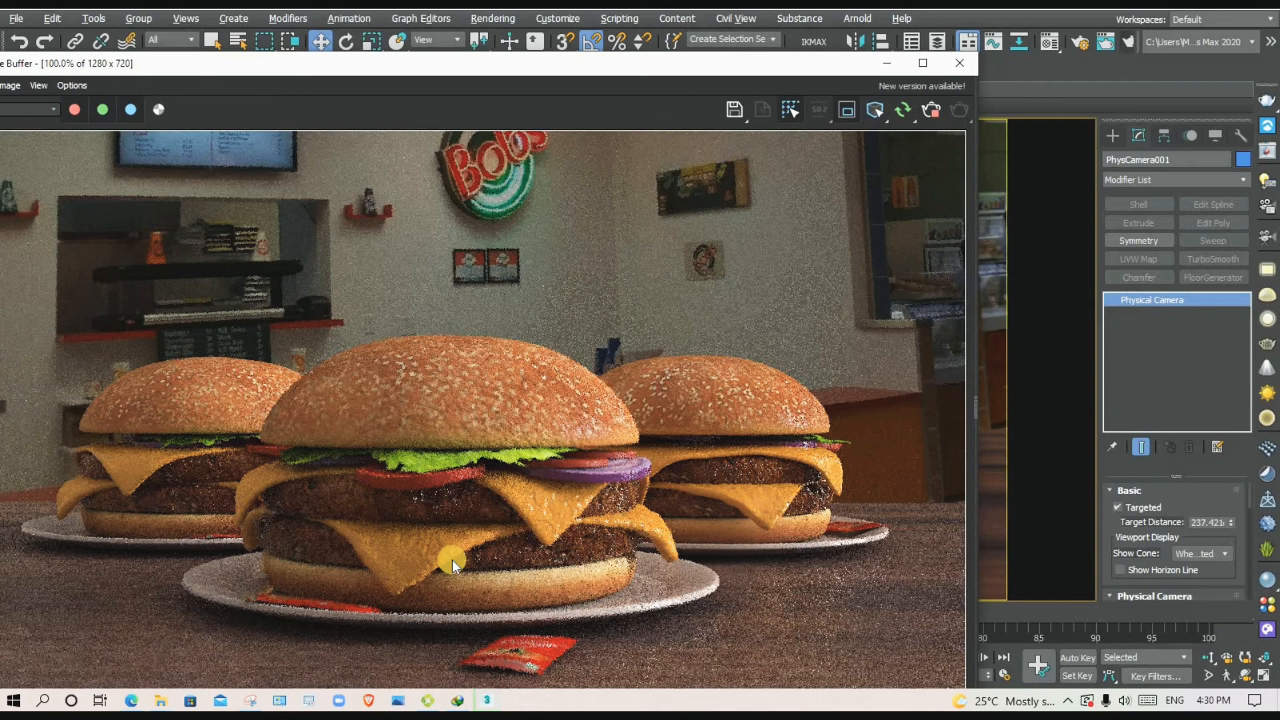
scroll(451, 566, up, 2)
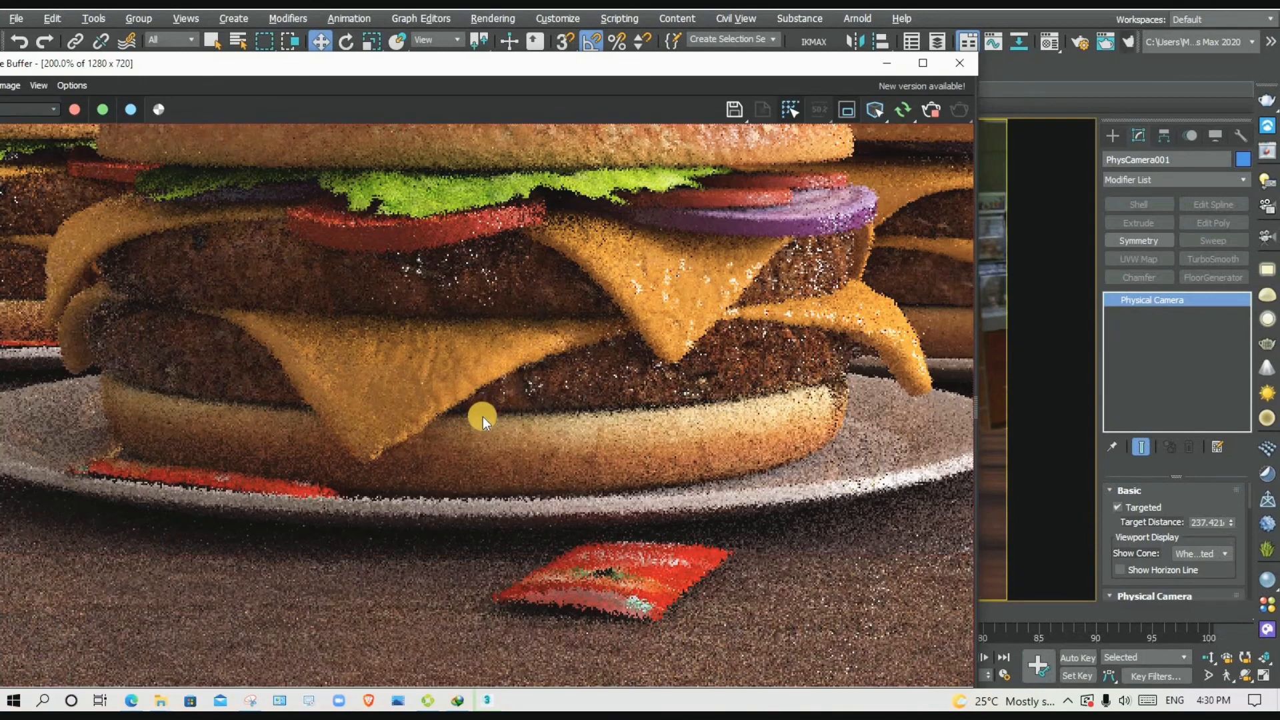
scroll(483, 417, down, 2)
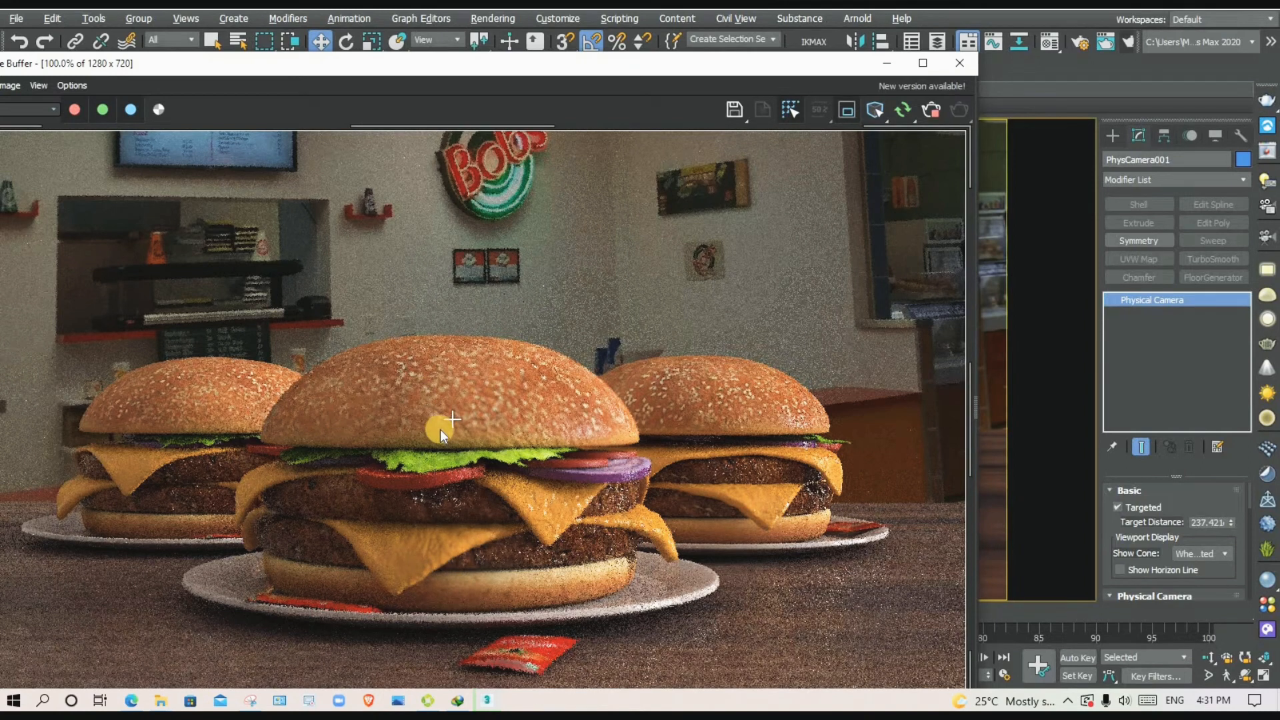
scroll(706, 530, up, 1)
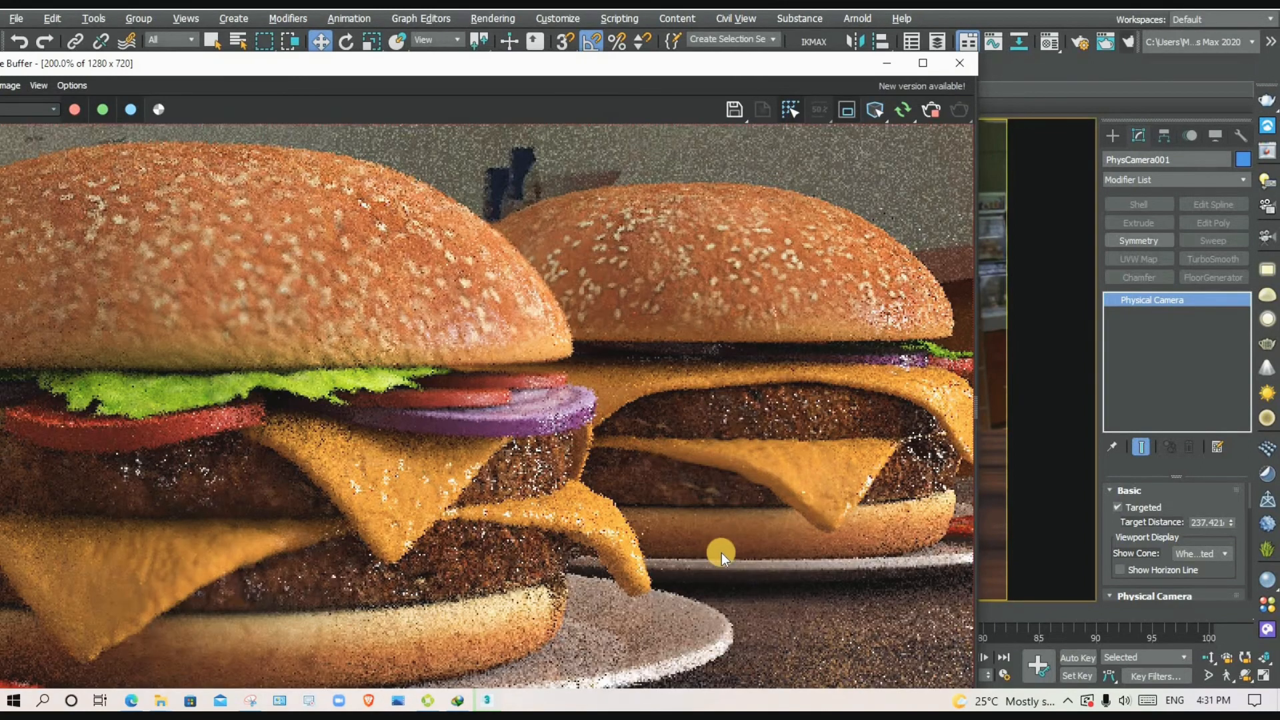
scroll(722, 553, up, 1)
scroll(642, 471, down, 1)
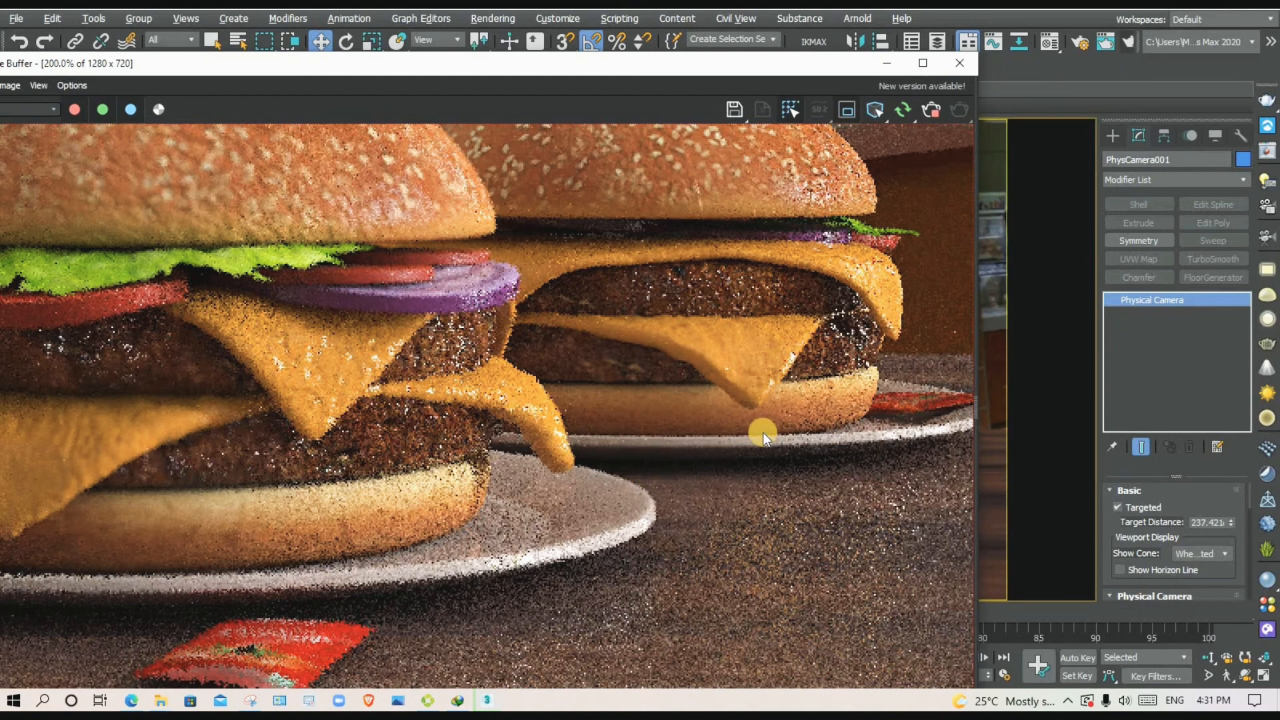
scroll(474, 502, down, 1)
scroll(440, 588, up, 1)
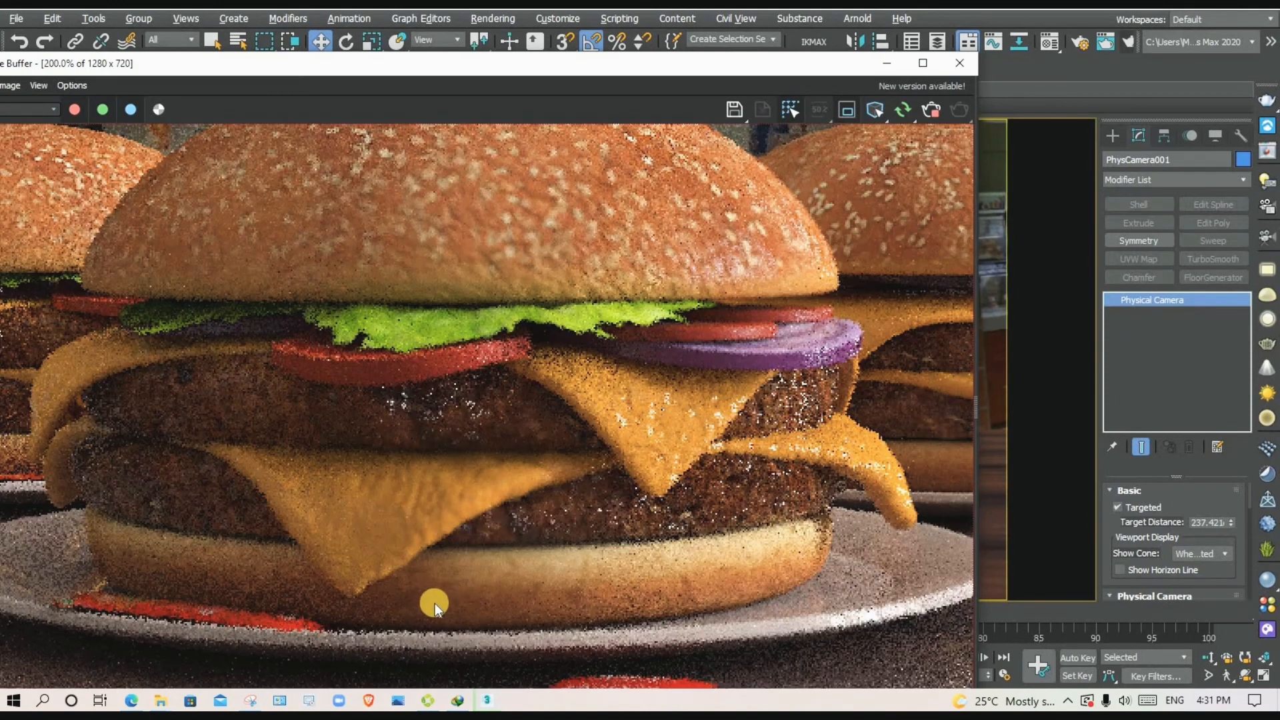
scroll(463, 605, down, 1)
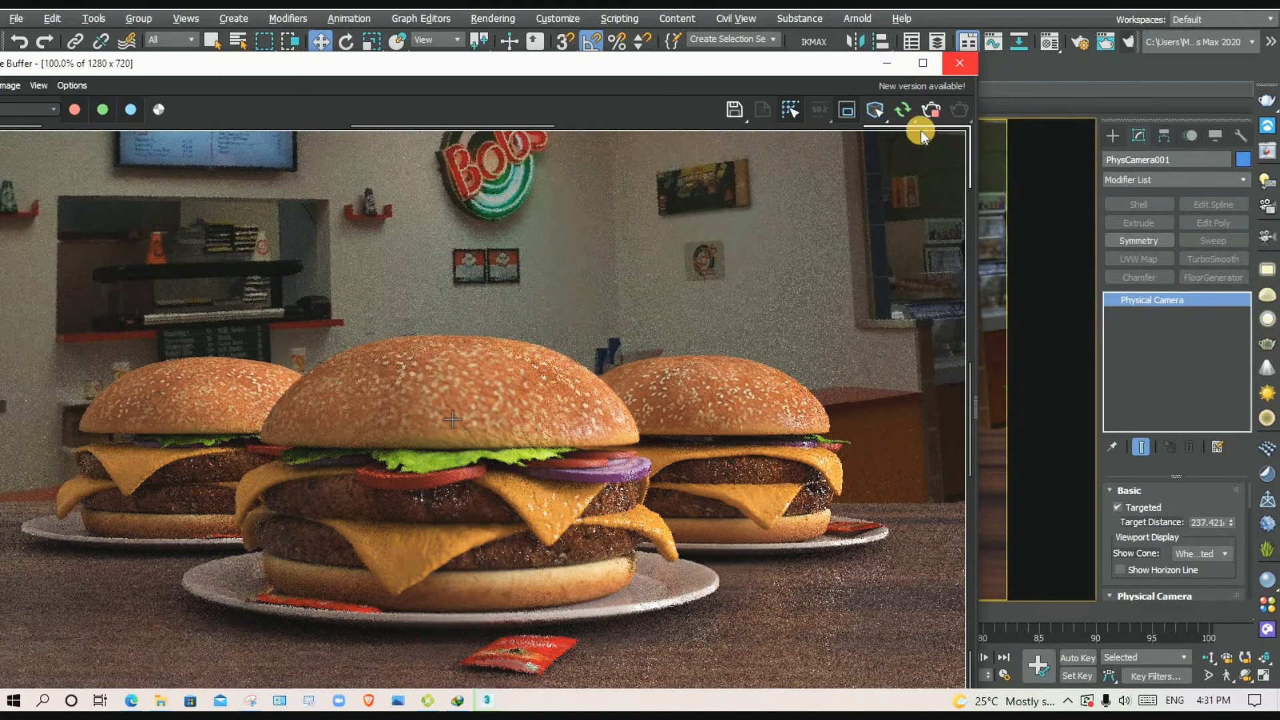
Stop the render, close the frame buffer and restore the four-view layout.
click(930, 108)
click(954, 67)
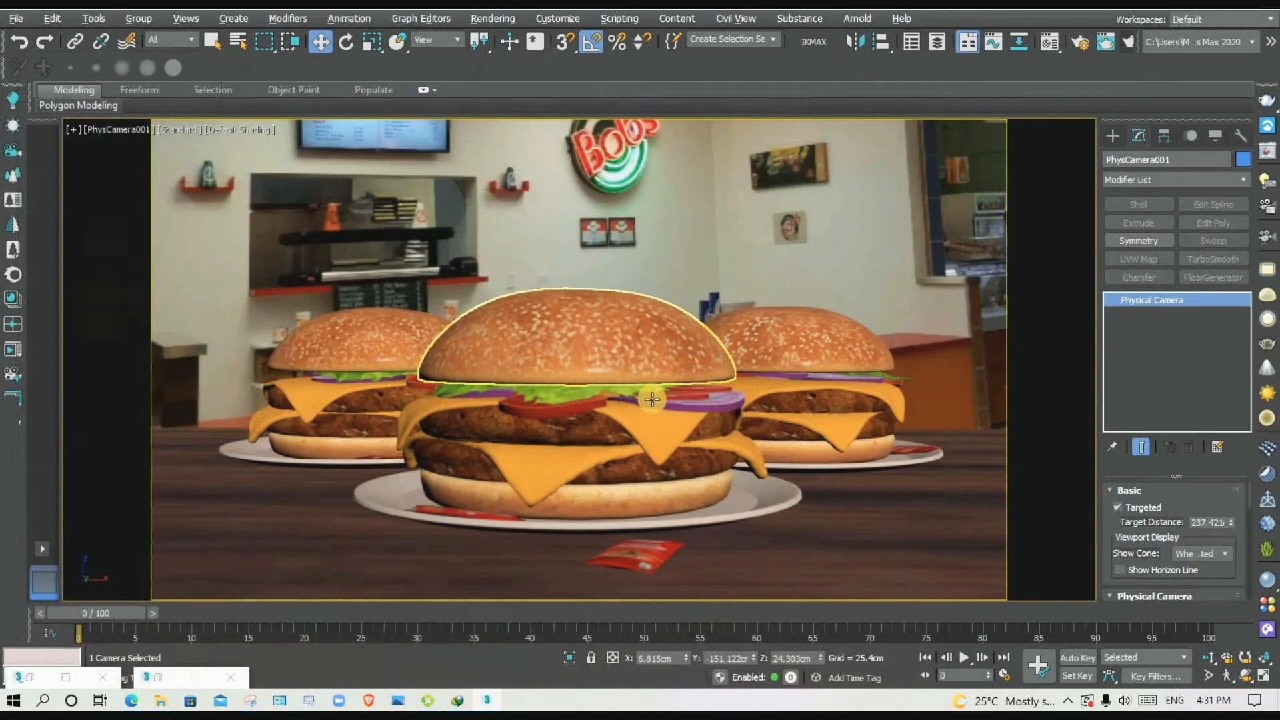
key(alt+w)
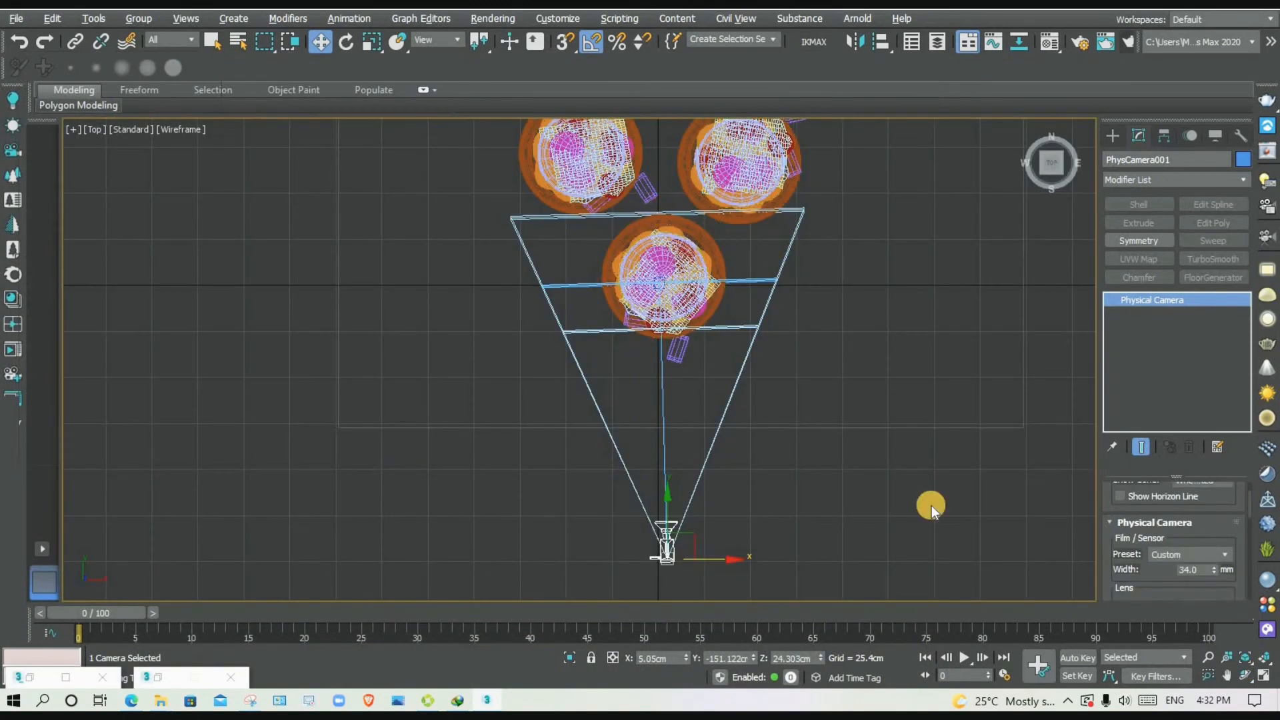
Raise the physical camera's film width to 55 mm.
click(1214, 568)
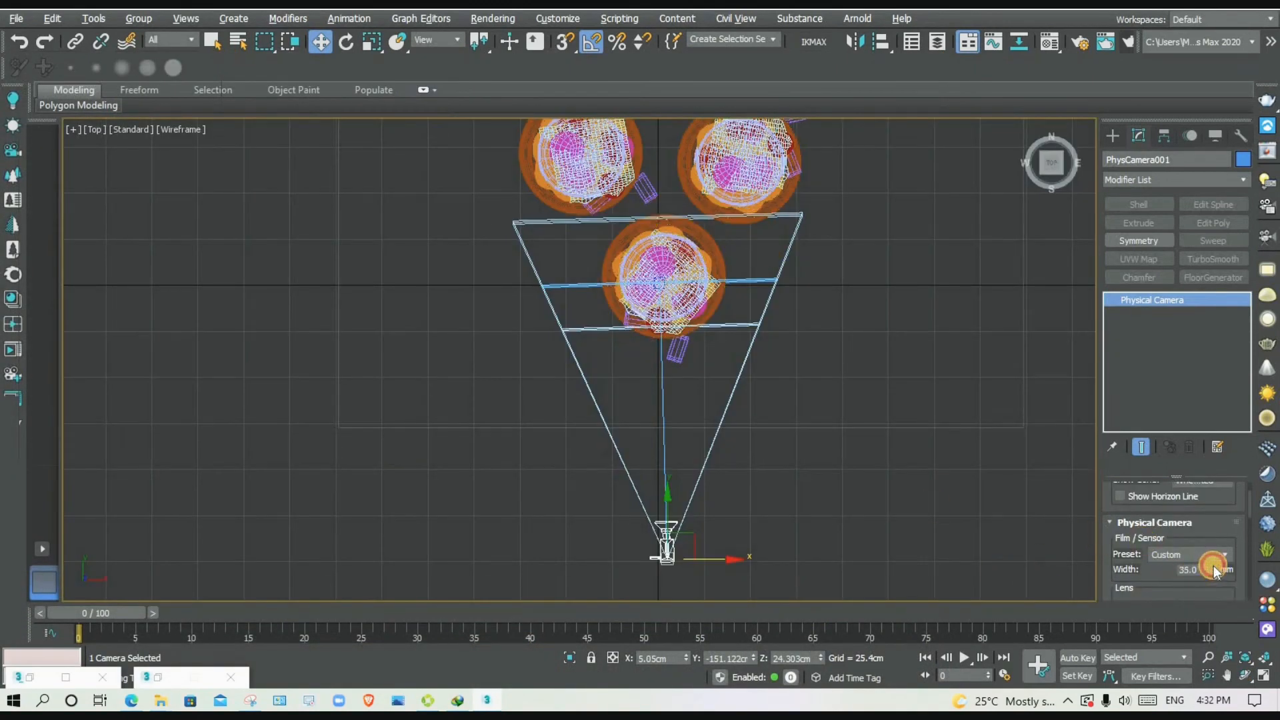
click(1213, 565)
click(1215, 566)
click(1214, 566)
click(1214, 566)
click(1215, 566)
click(1214, 566)
click(1215, 566)
click(1215, 566)
click(1215, 566)
click(1215, 567)
click(1215, 566)
click(1215, 566)
click(1215, 566)
click(1215, 566)
click(1215, 566)
click(1215, 566)
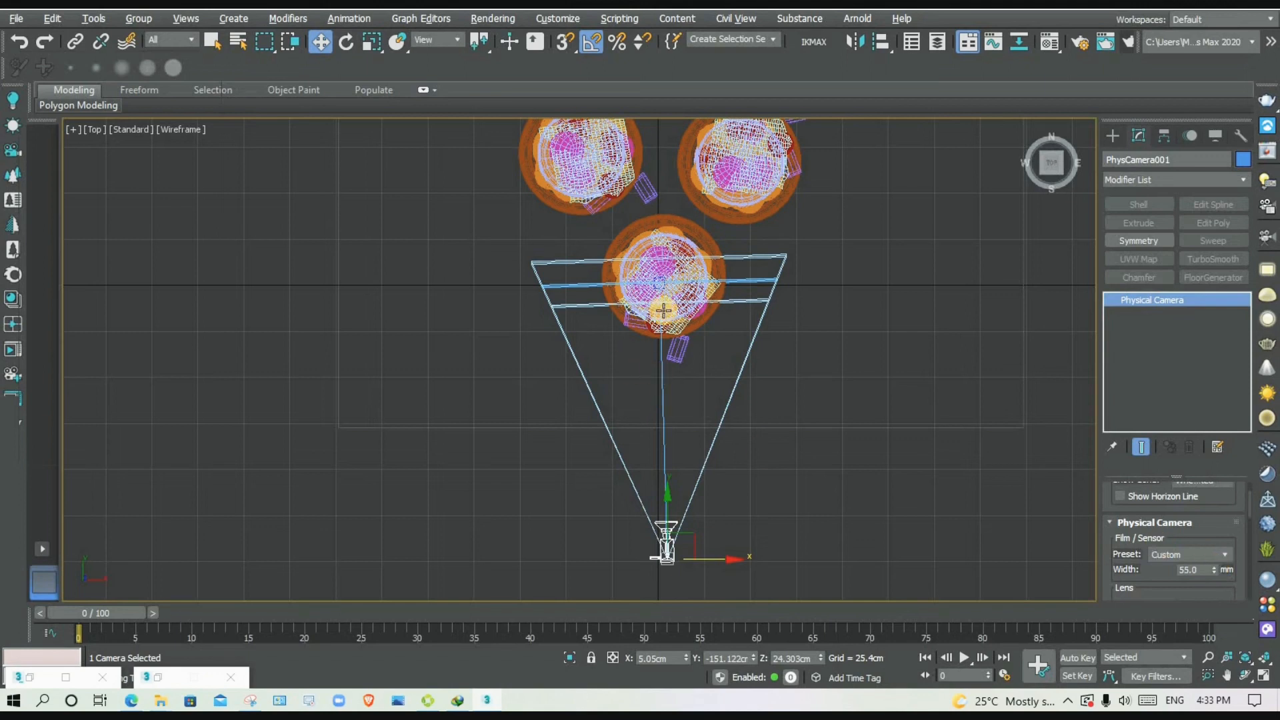
Move the camera target forward to the front edge of the front burger's plate, at a target distance of about 124 cm.
click(663, 284)
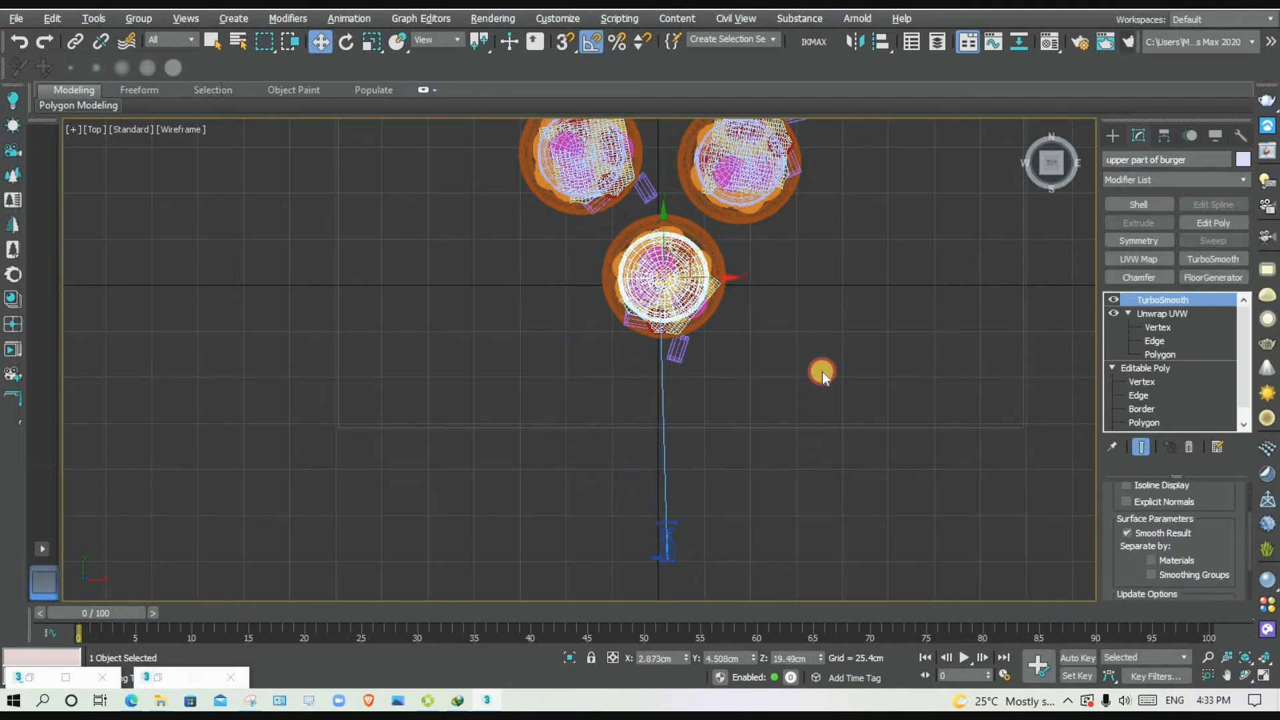
click(781, 355)
scroll(669, 289, up, 5)
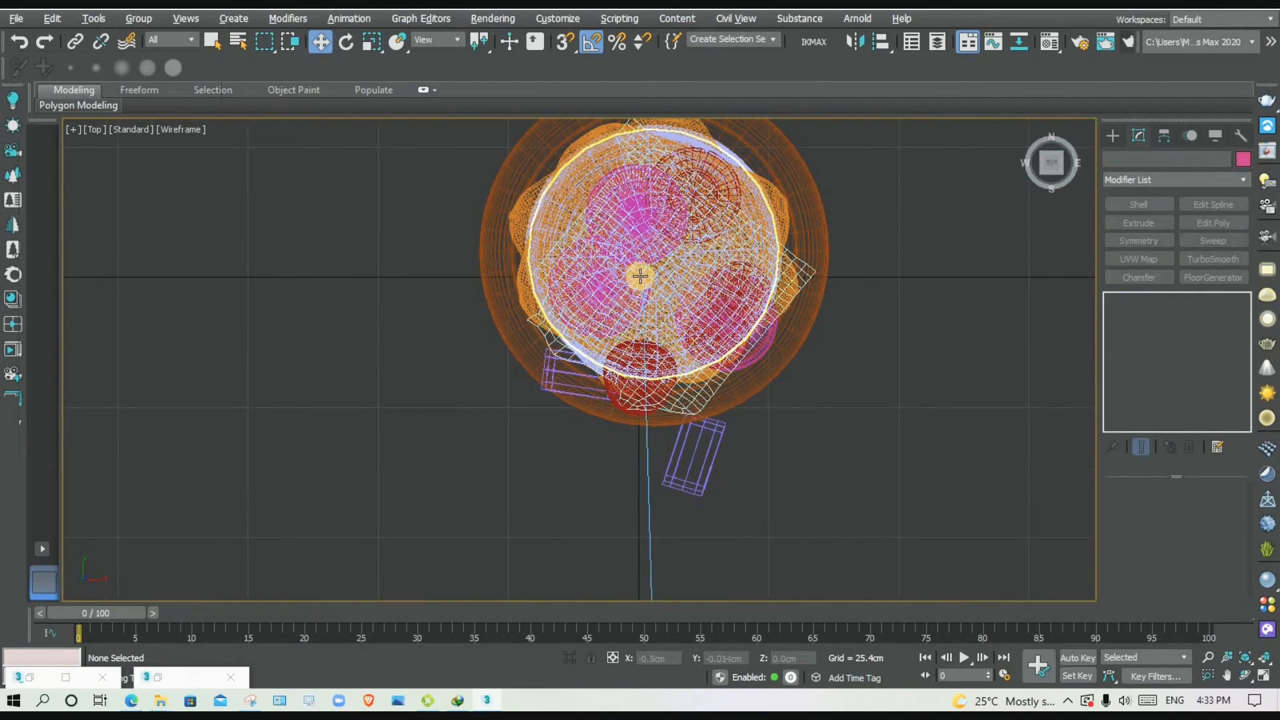
click(640, 277)
click(640, 276)
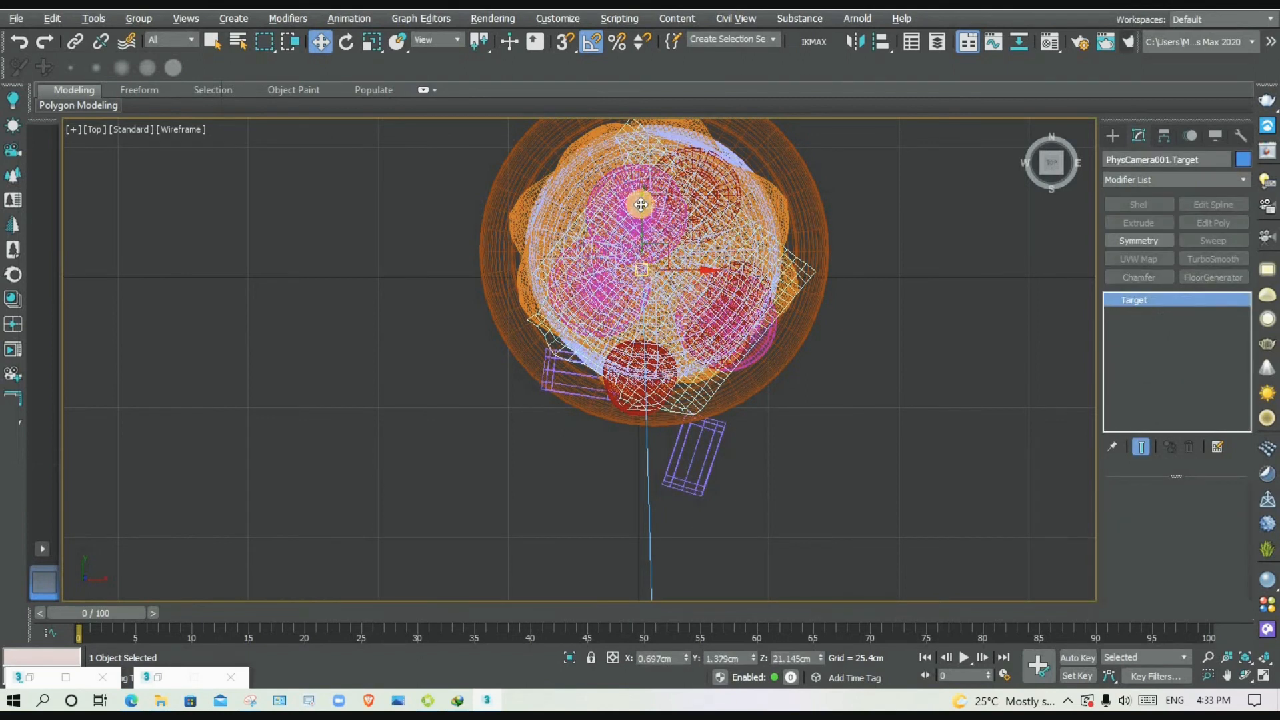
drag(646, 217, 653, 356)
scroll(686, 229, down, 3)
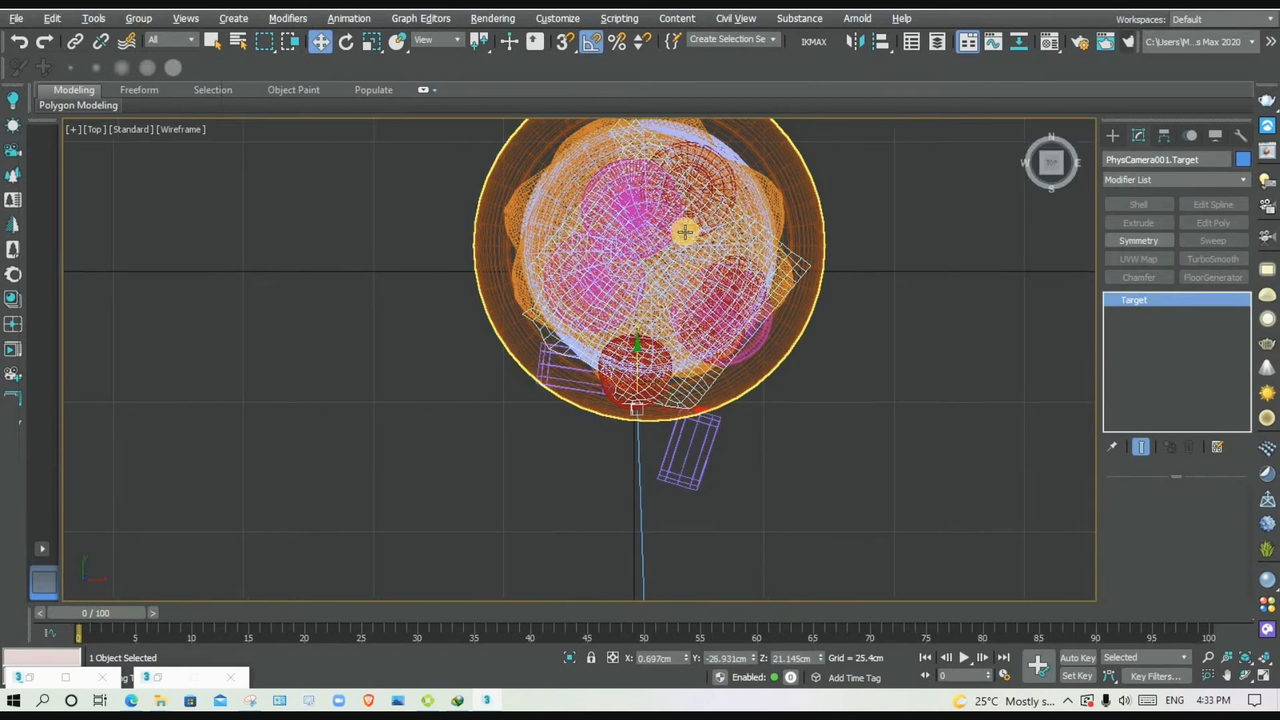
click(675, 520)
click(694, 523)
scroll(780, 411, down, 3)
middle_drag(728, 335, 733, 320)
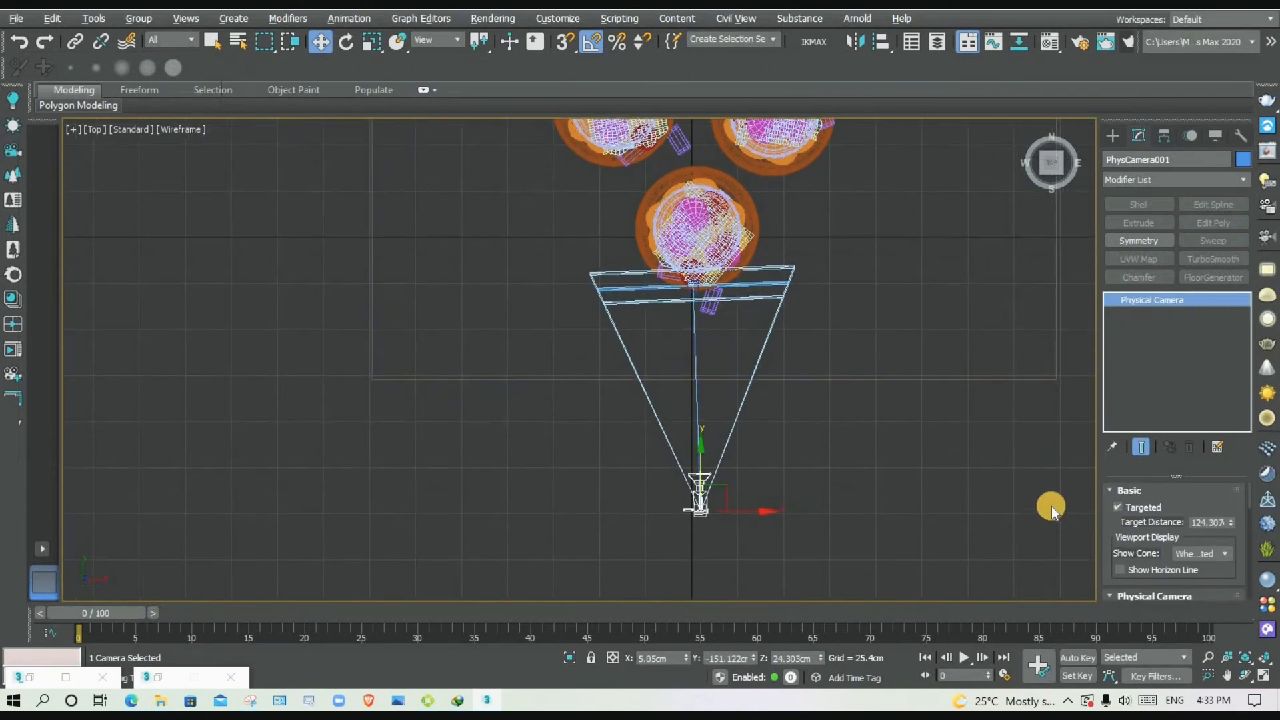
Reduce the physical camera's film width to 43 mm.
scroll(1217, 554, down, 2)
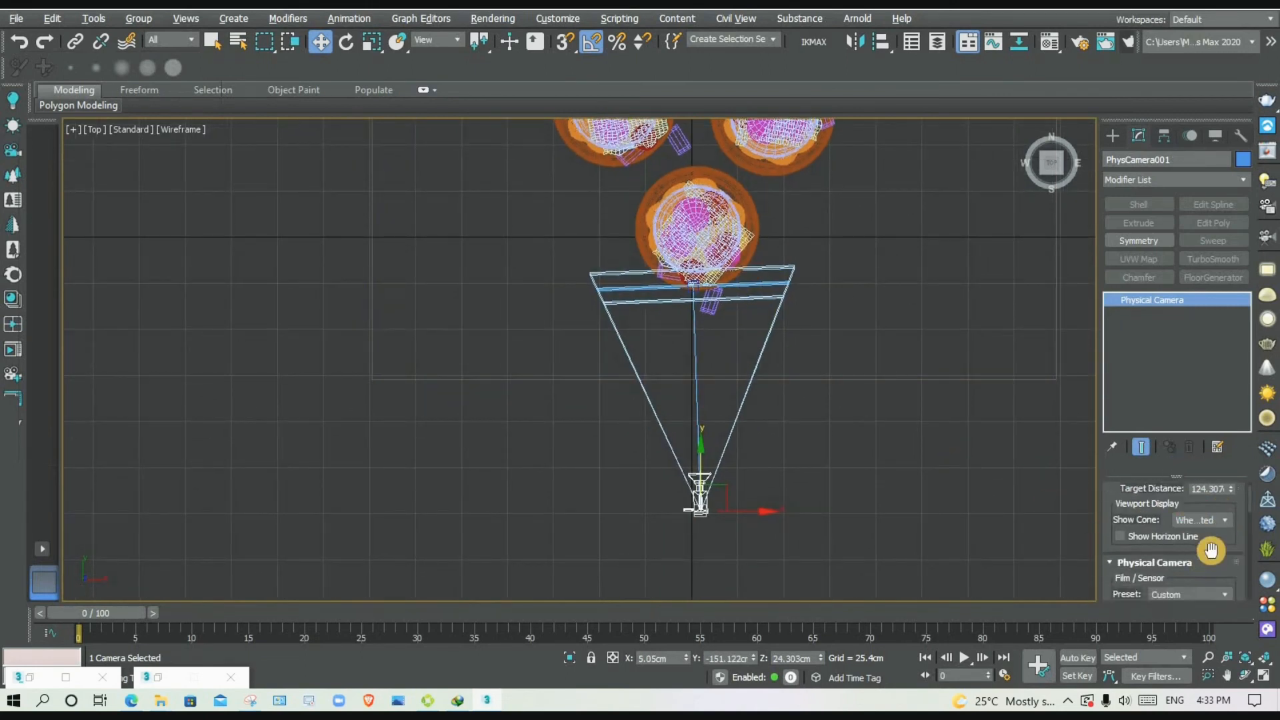
scroll(1215, 570, down, 2)
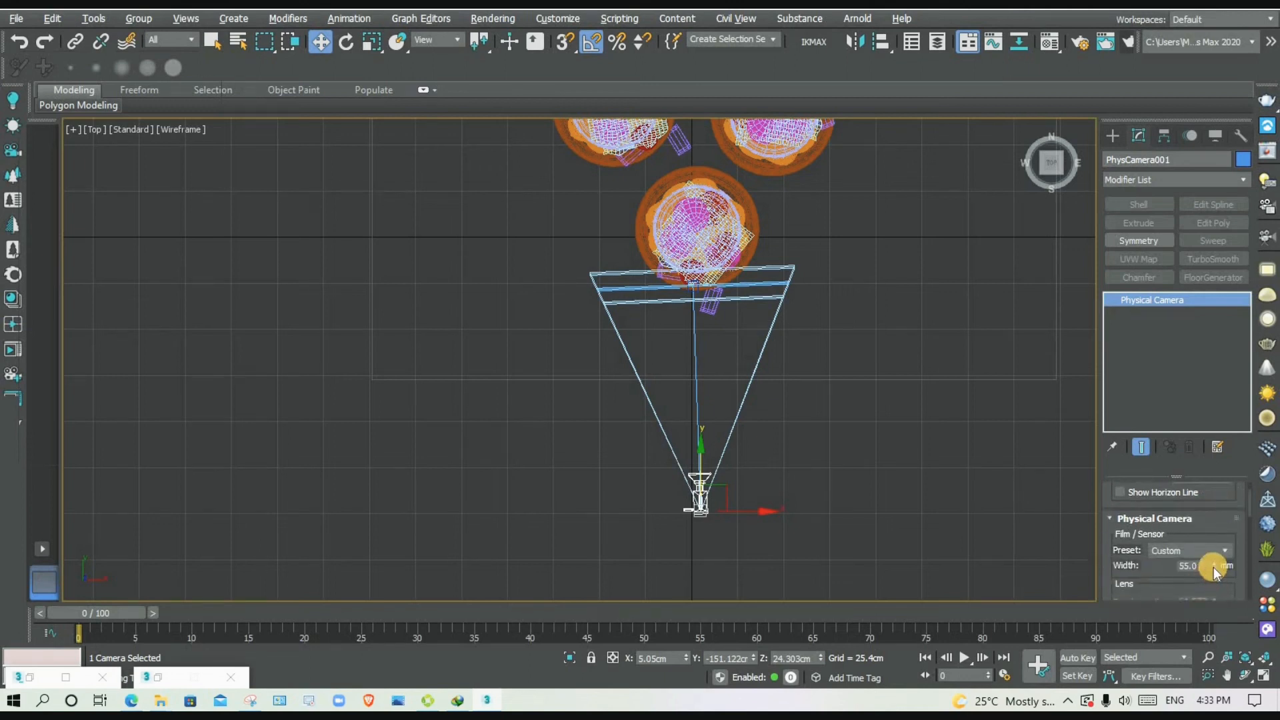
drag(1214, 567, 1214, 567)
Move the camera target slightly back into the front burger, at a target distance of about 131 cm, and reselect the camera.
scroll(697, 282, up, 3)
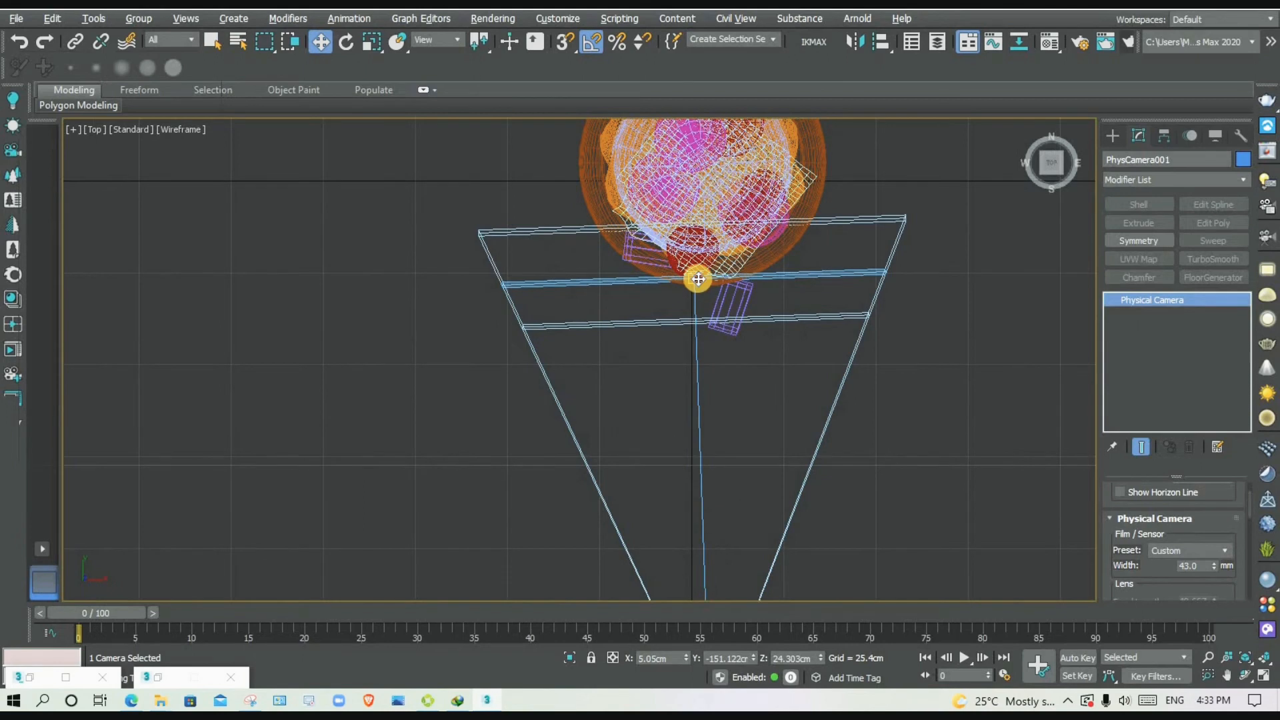
click(698, 279)
drag(694, 237, 694, 222)
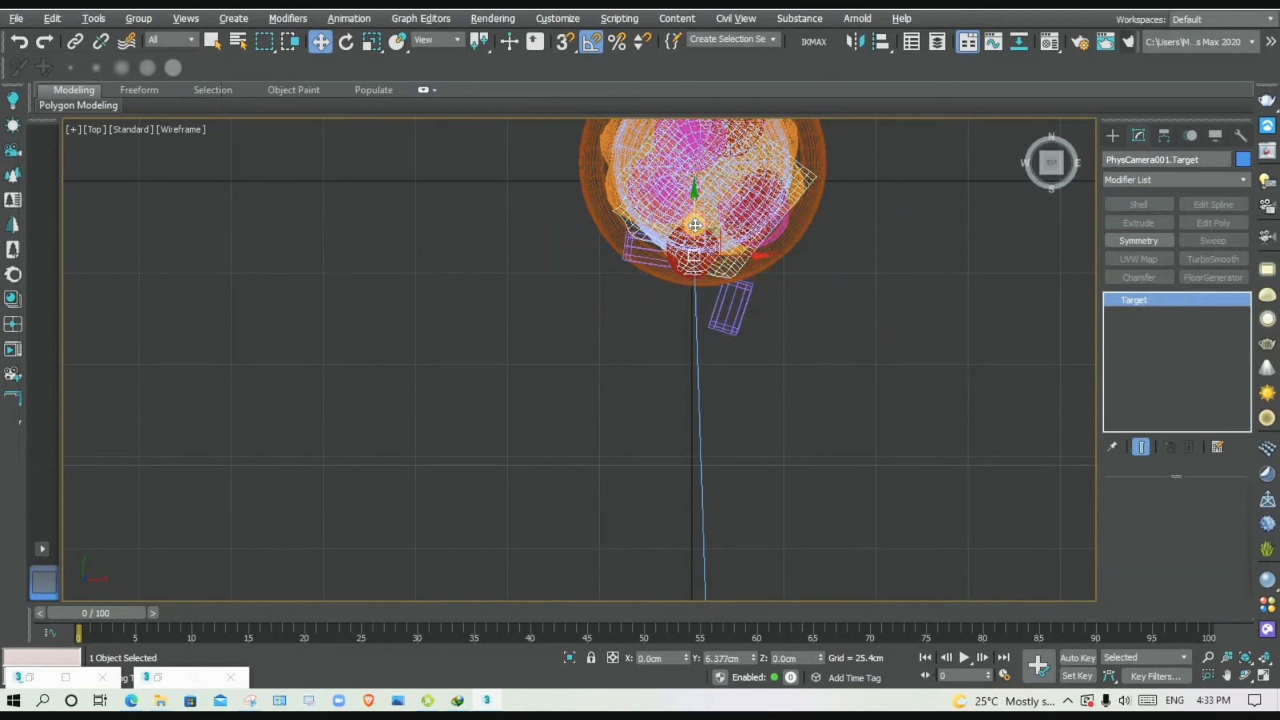
click(822, 481)
scroll(786, 352, down, 5)
click(754, 417)
click(758, 415)
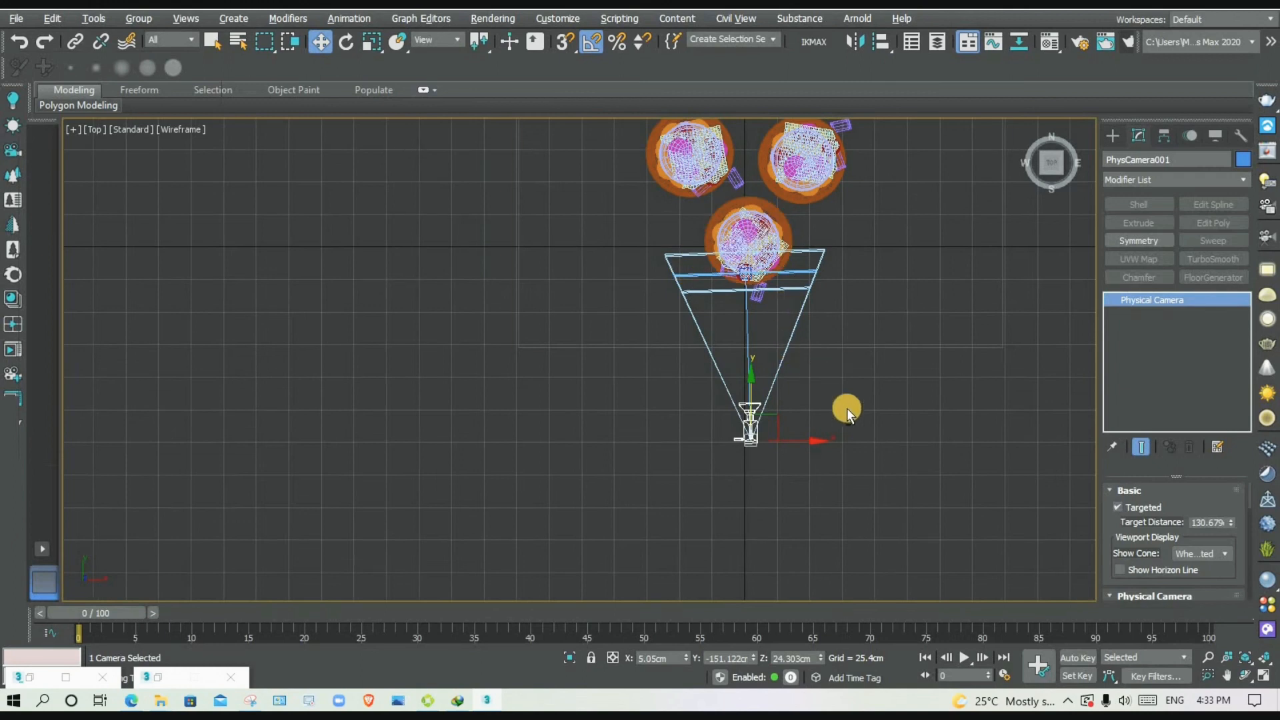
Maximize the physical camera view and start rendering it.
key(alt+w)
right_click(868, 487)
key(alt+w)
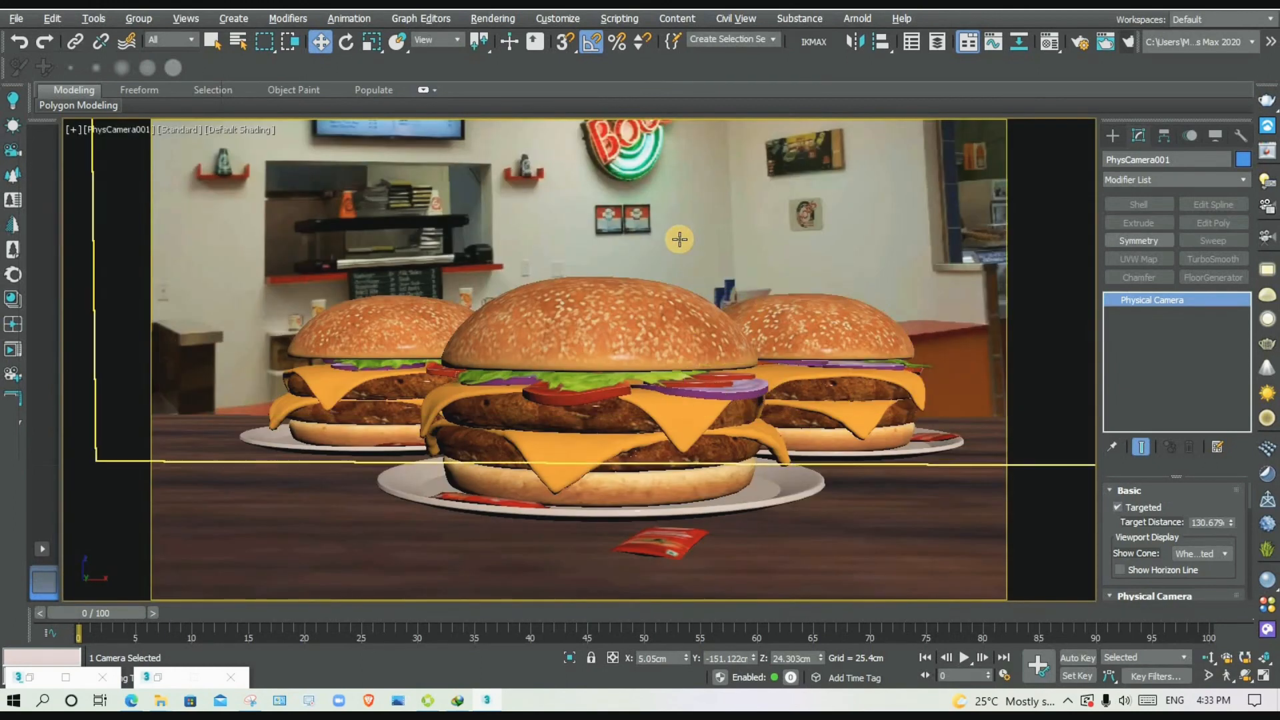
click(1129, 42)
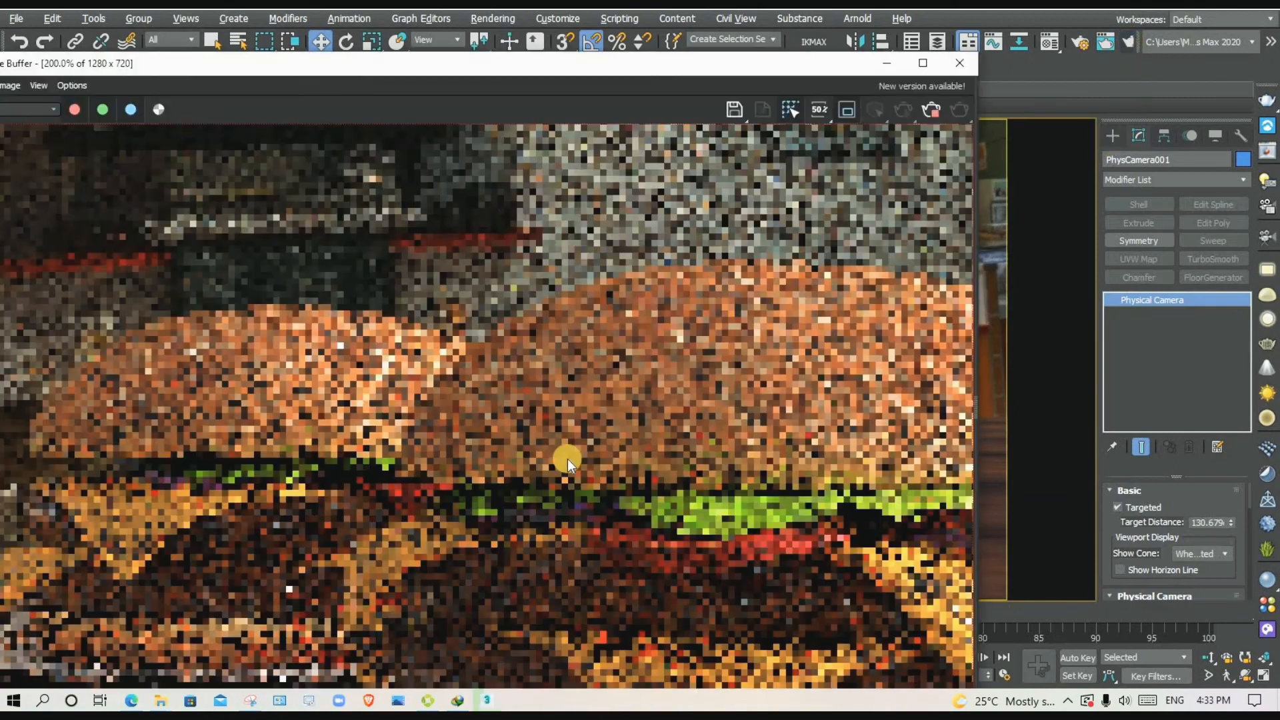
Check the sharpness of the front and rear-left burgers in the render, close the frame buffer and restore the four-view layout.
scroll(568, 462, down, 2)
scroll(579, 463, up, 2)
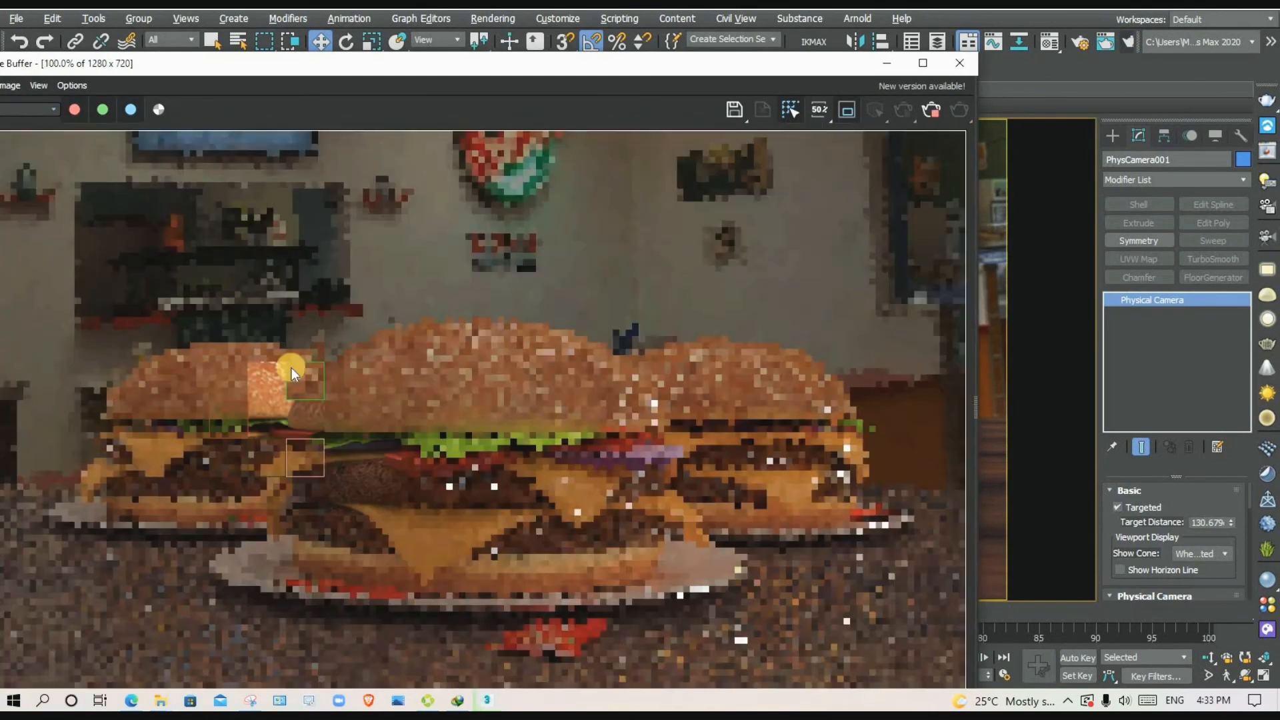
scroll(304, 338, up, 1)
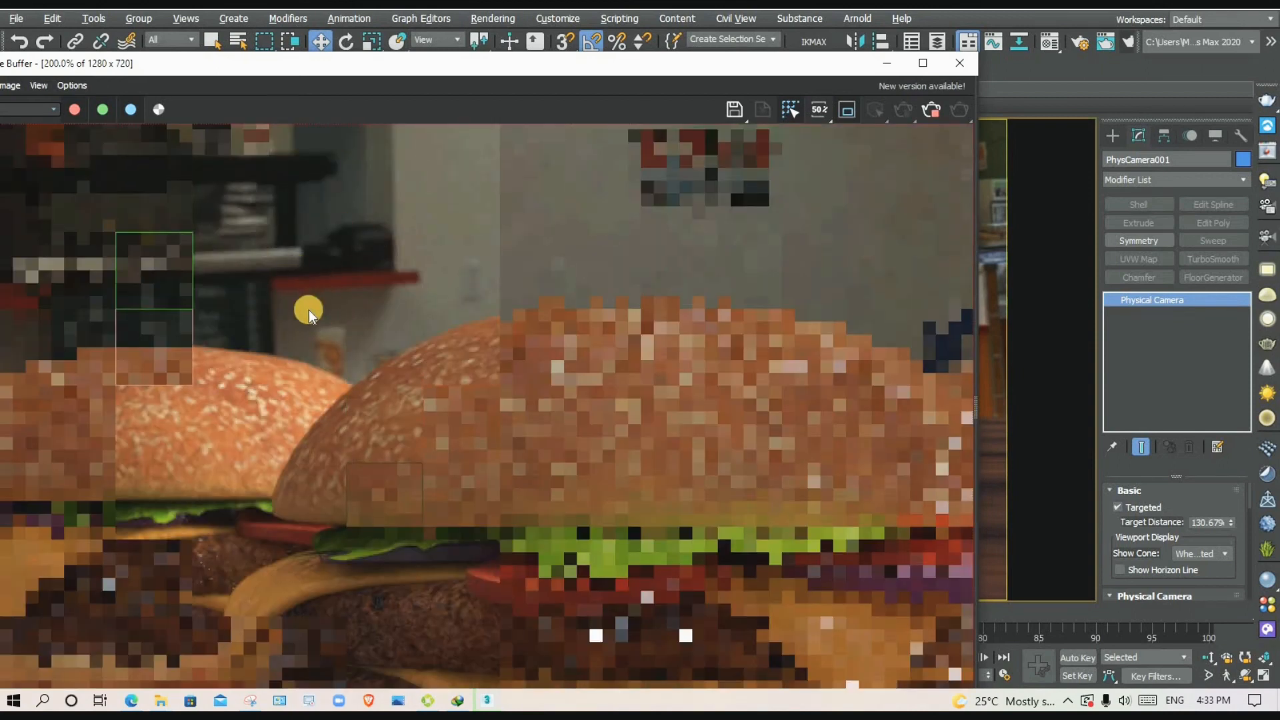
scroll(227, 444, down, 1)
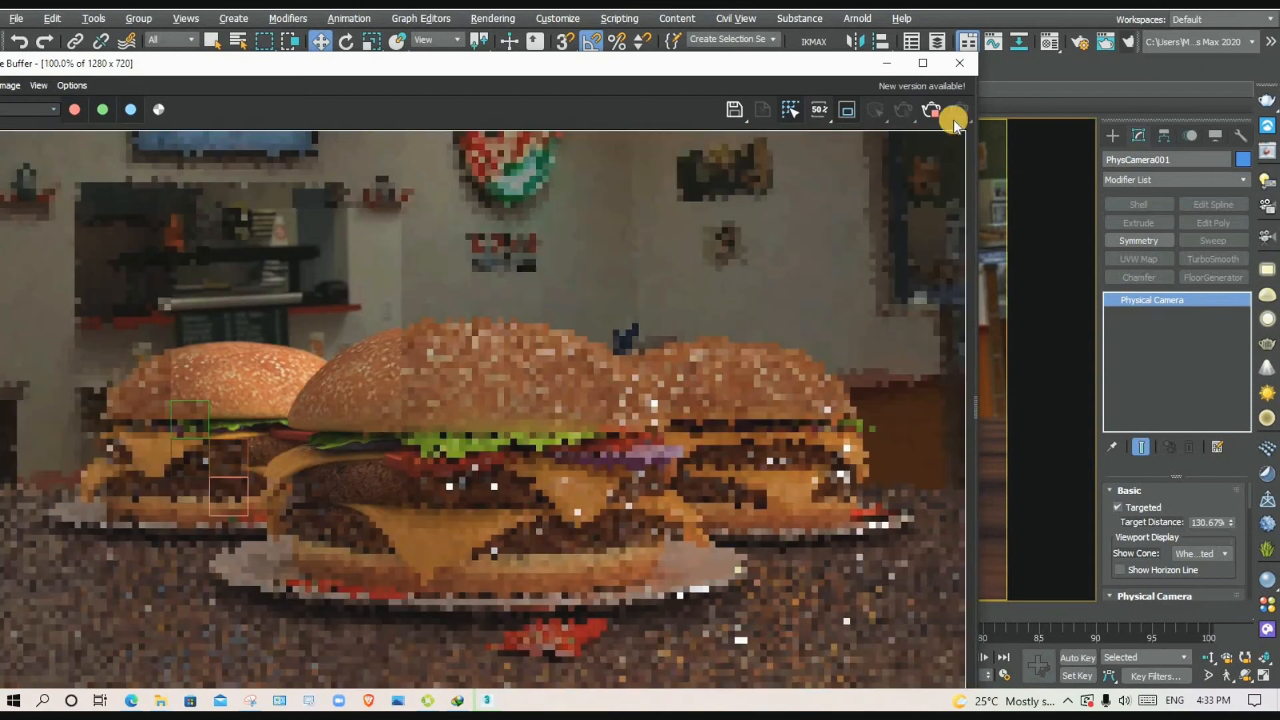
click(959, 63)
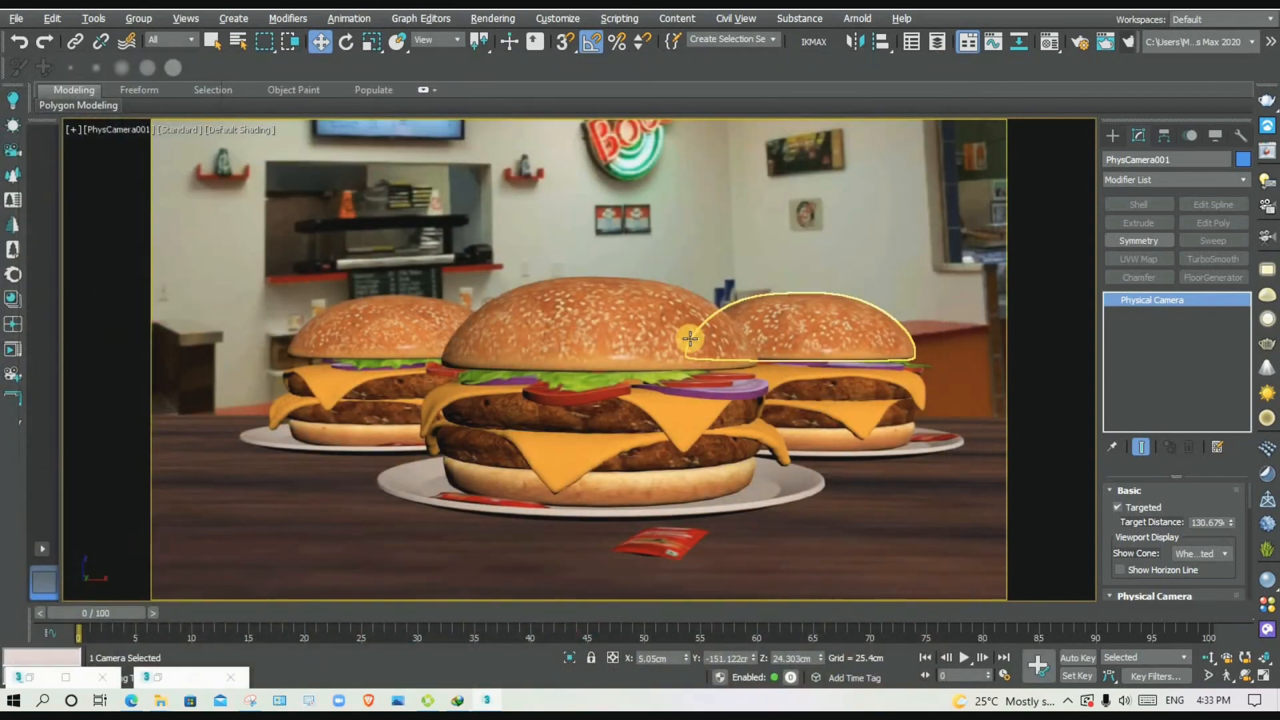
key(alt+w)
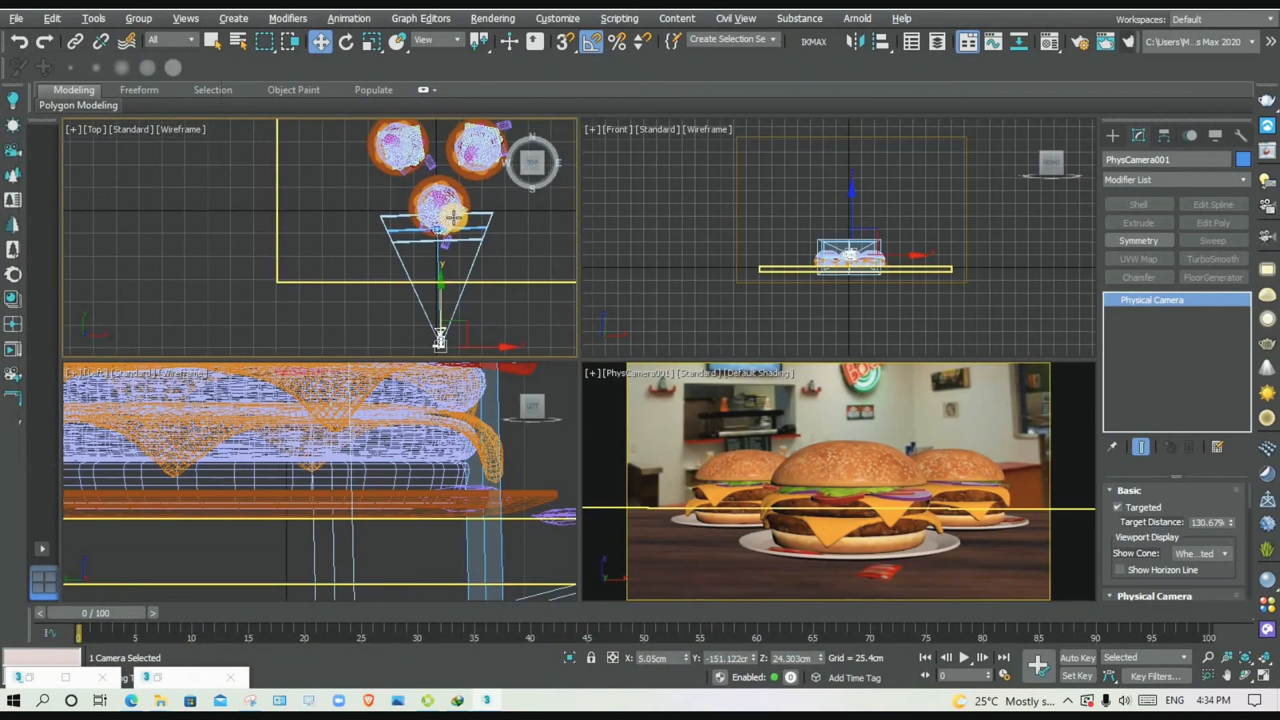
Increase the physical camera's film width to 79 mm.
scroll(1217, 507, down, 3)
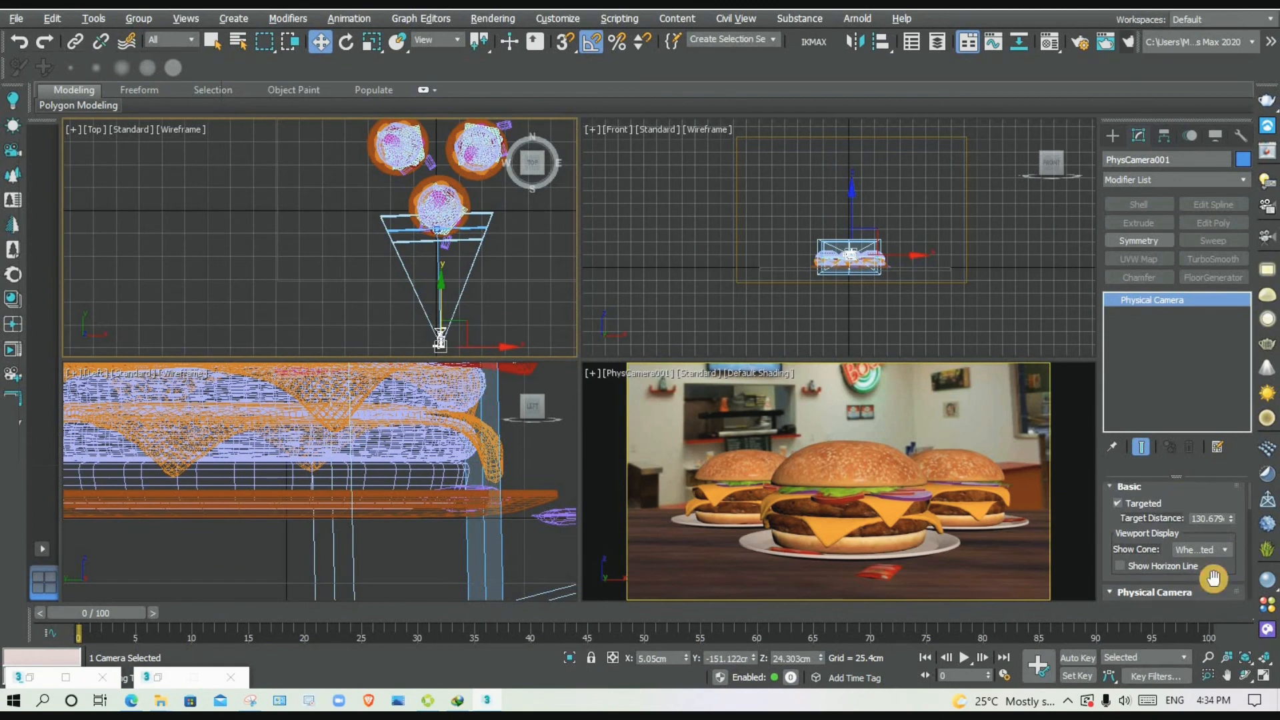
scroll(1221, 504, down, 1)
drag(1214, 563, 1215, 537)
Maximize the physical camera view again and render it with the wider film setting.
right_click(940, 542)
key(alt+w)
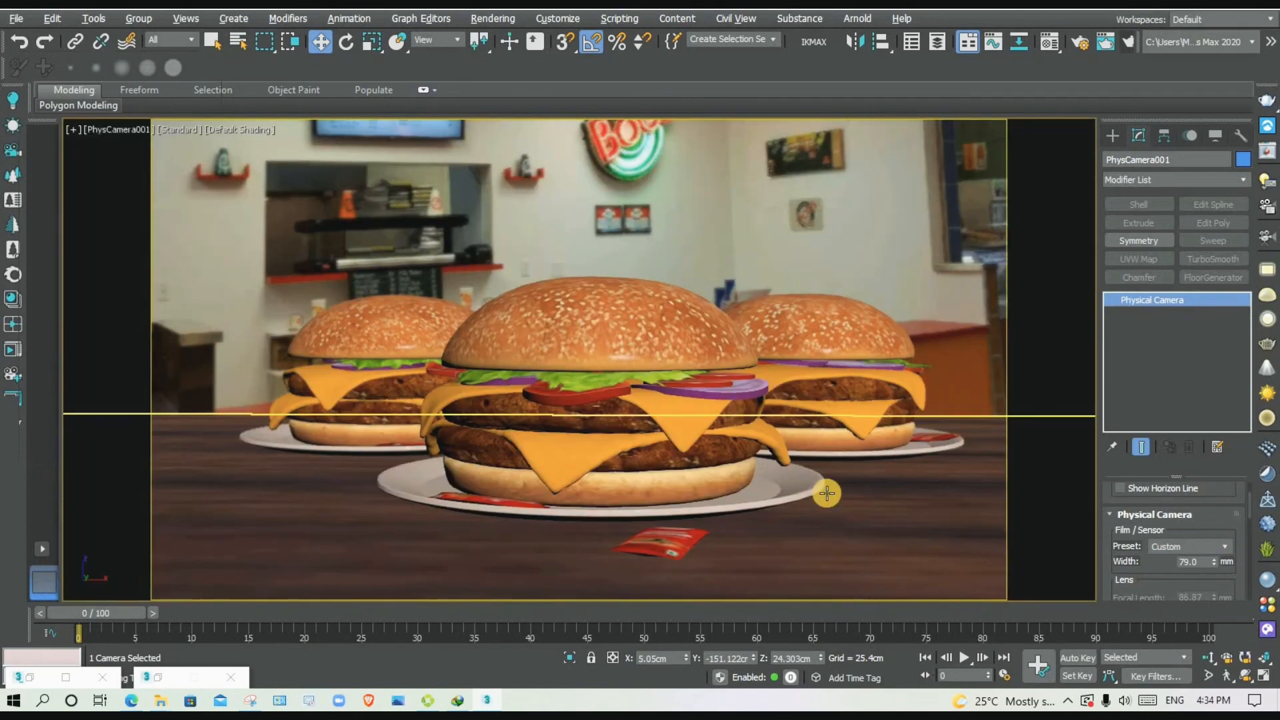
click(1127, 44)
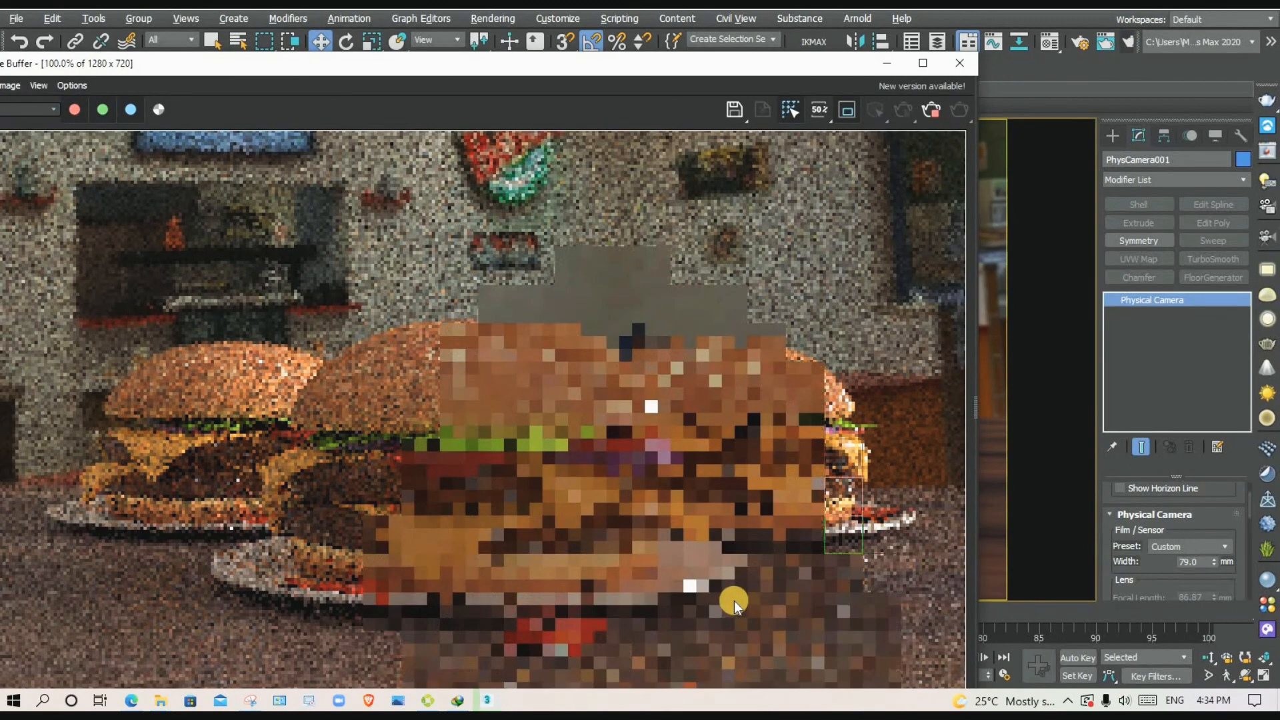
Examine the render up close, comparing the blur of the rear-left burger and backdrop with the front burger's detail.
scroll(443, 483, down, 2)
scroll(268, 413, up, 2)
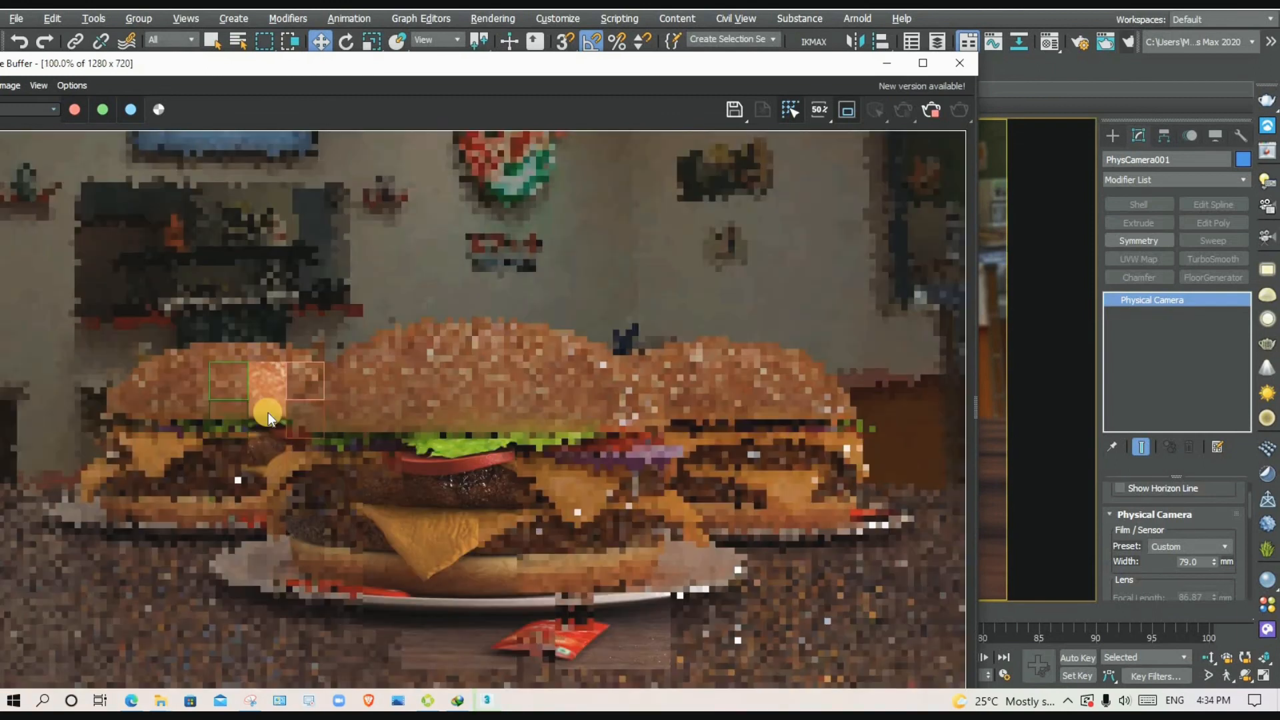
scroll(281, 352, up, 1)
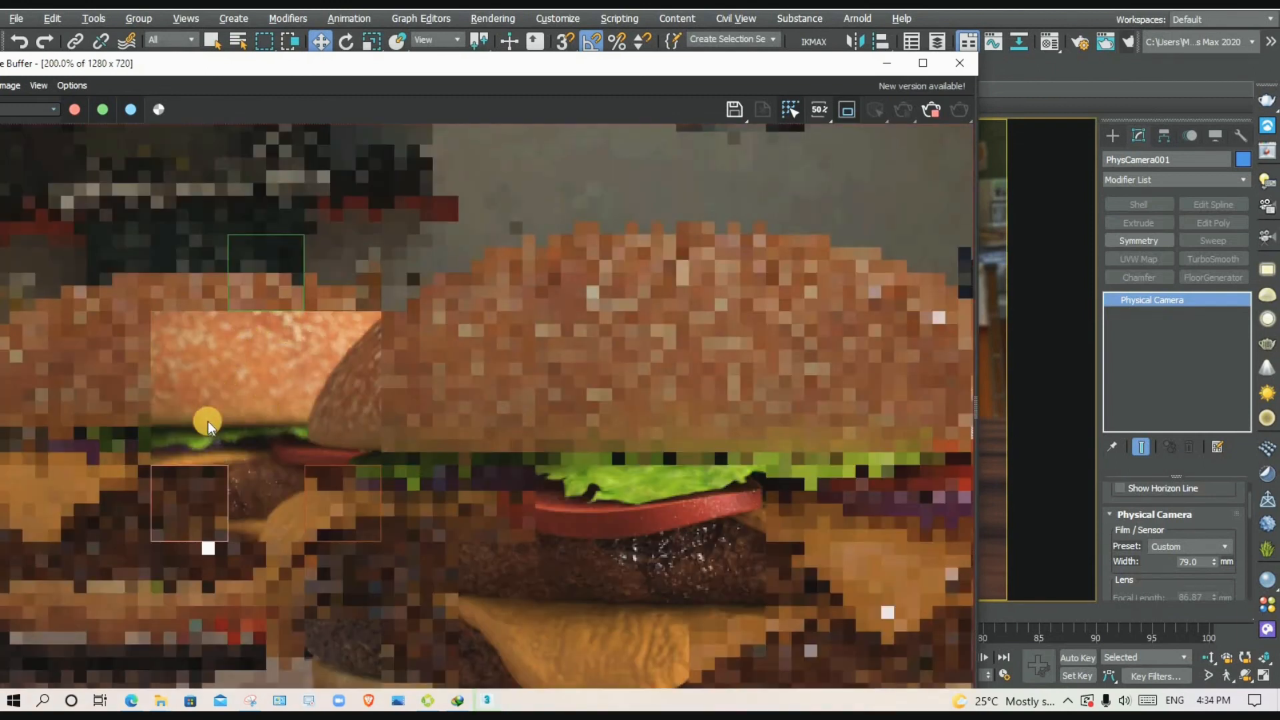
scroll(208, 426, down, 1)
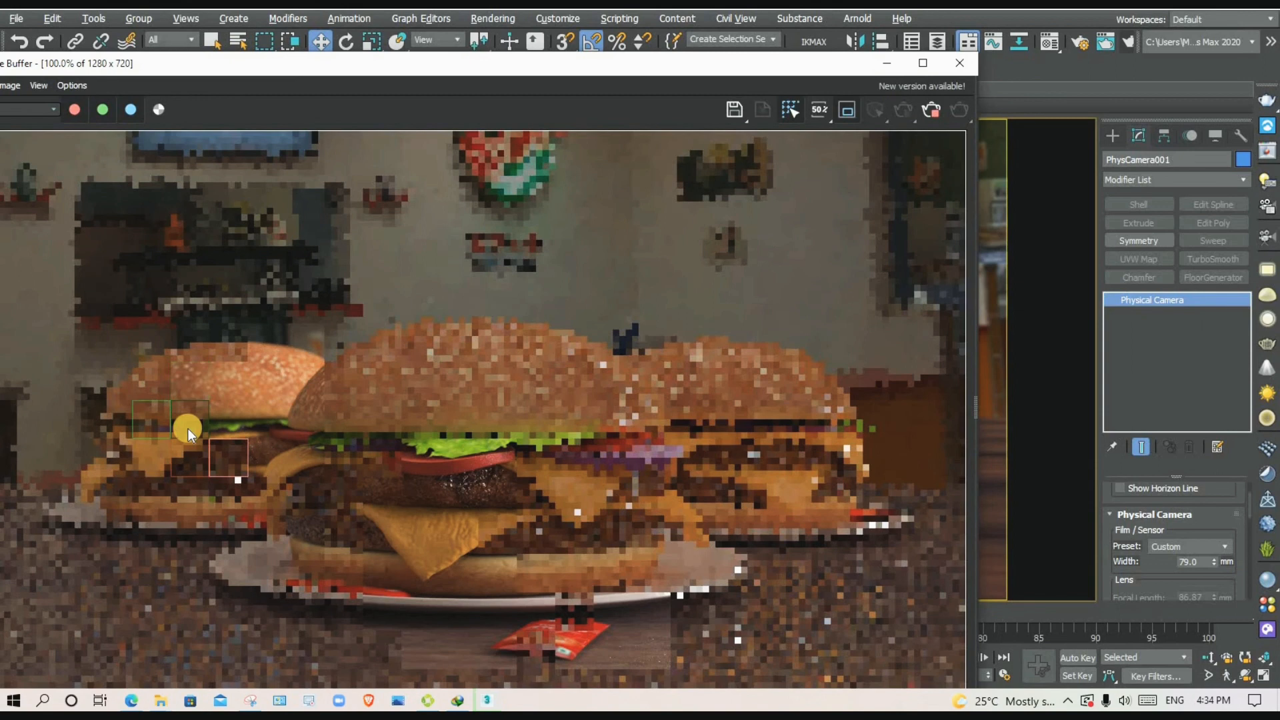
scroll(210, 416, up, 1)
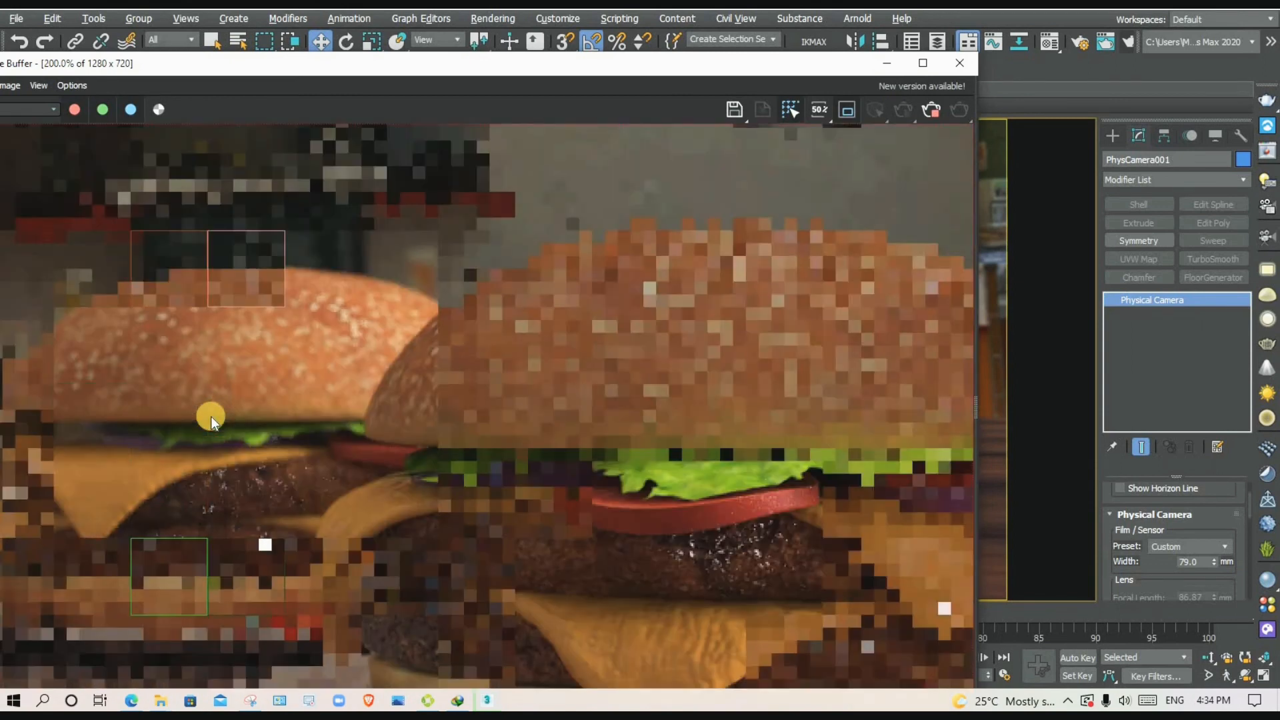
scroll(181, 438, down, 1)
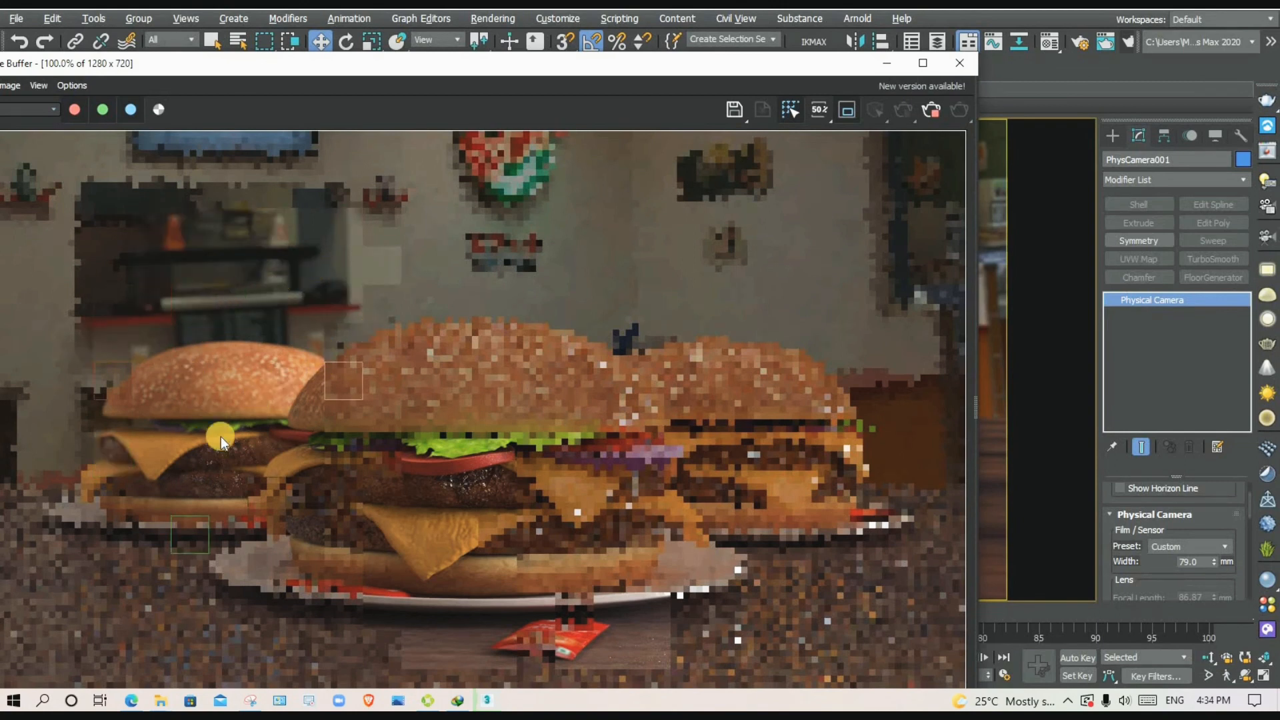
scroll(202, 527, up, 2)
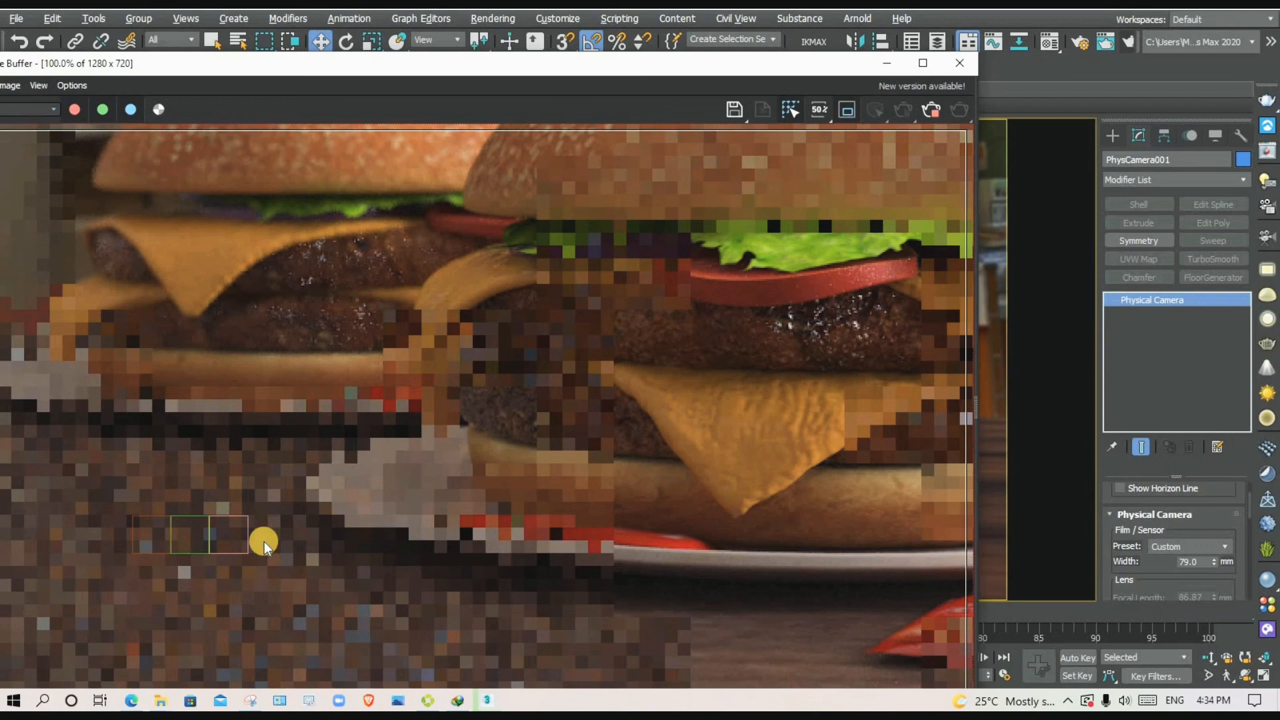
scroll(264, 542, down, 2)
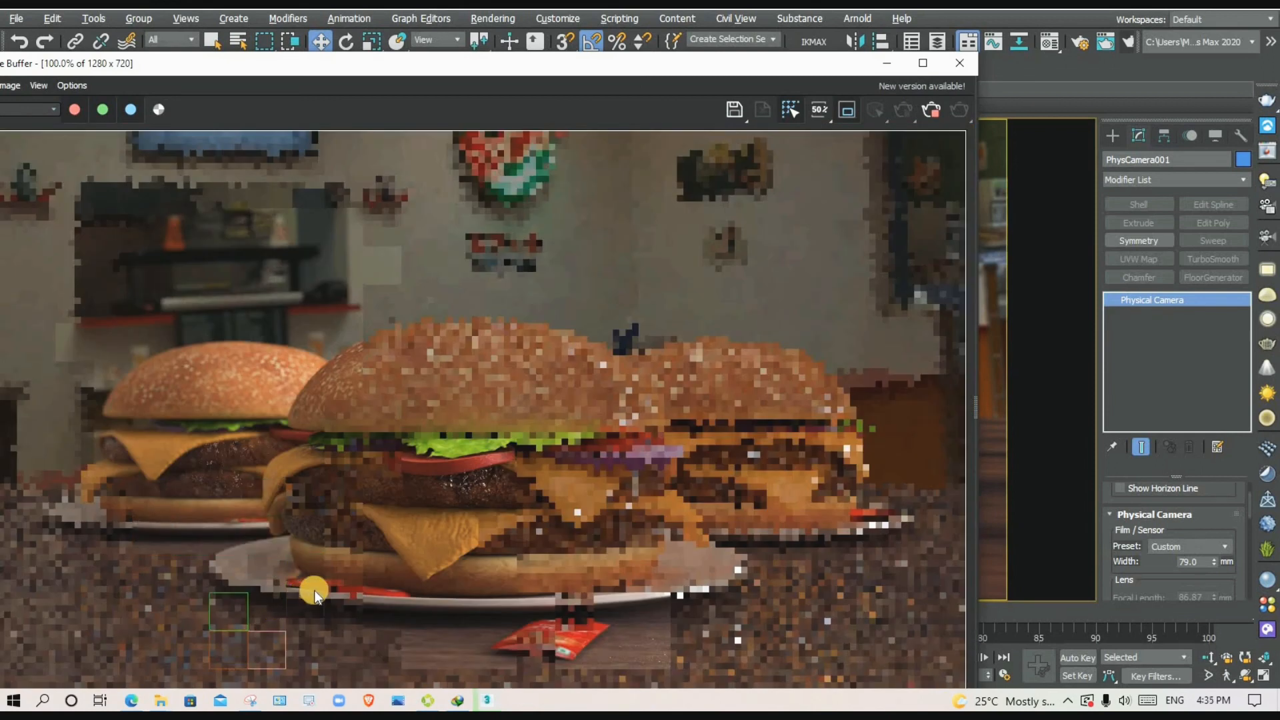
scroll(663, 442, down, 1)
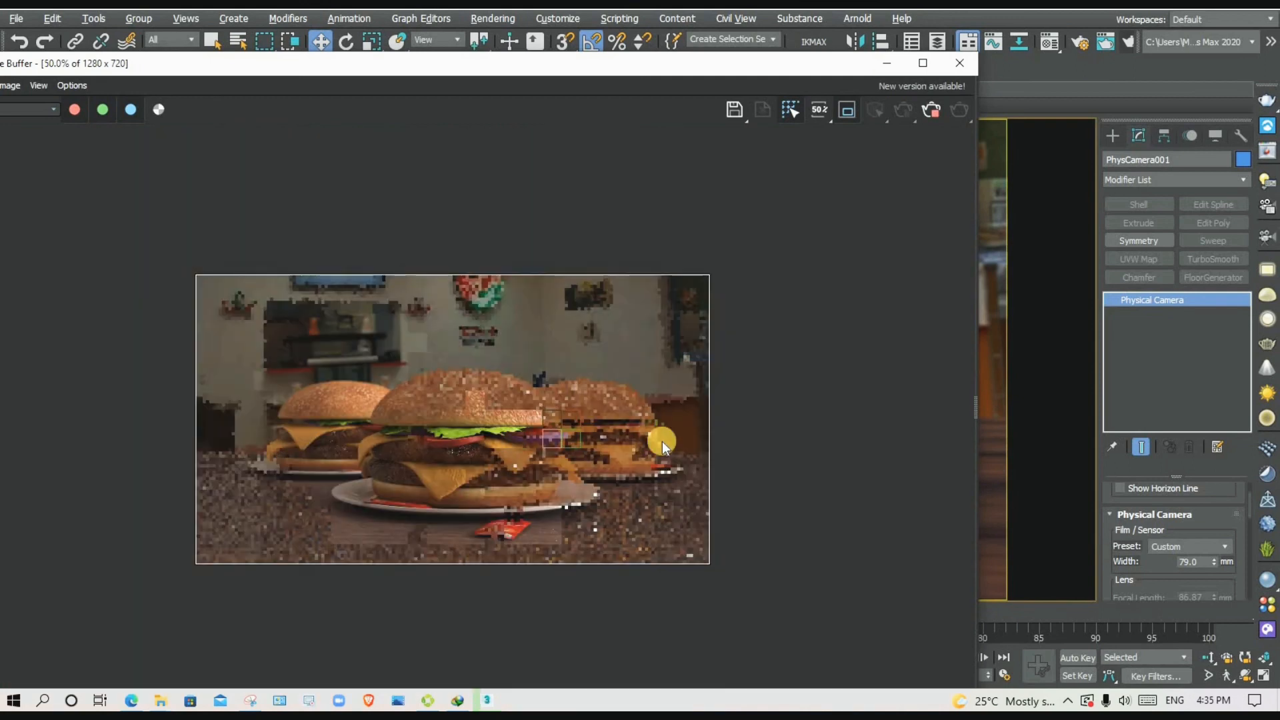
scroll(634, 443, up, 1)
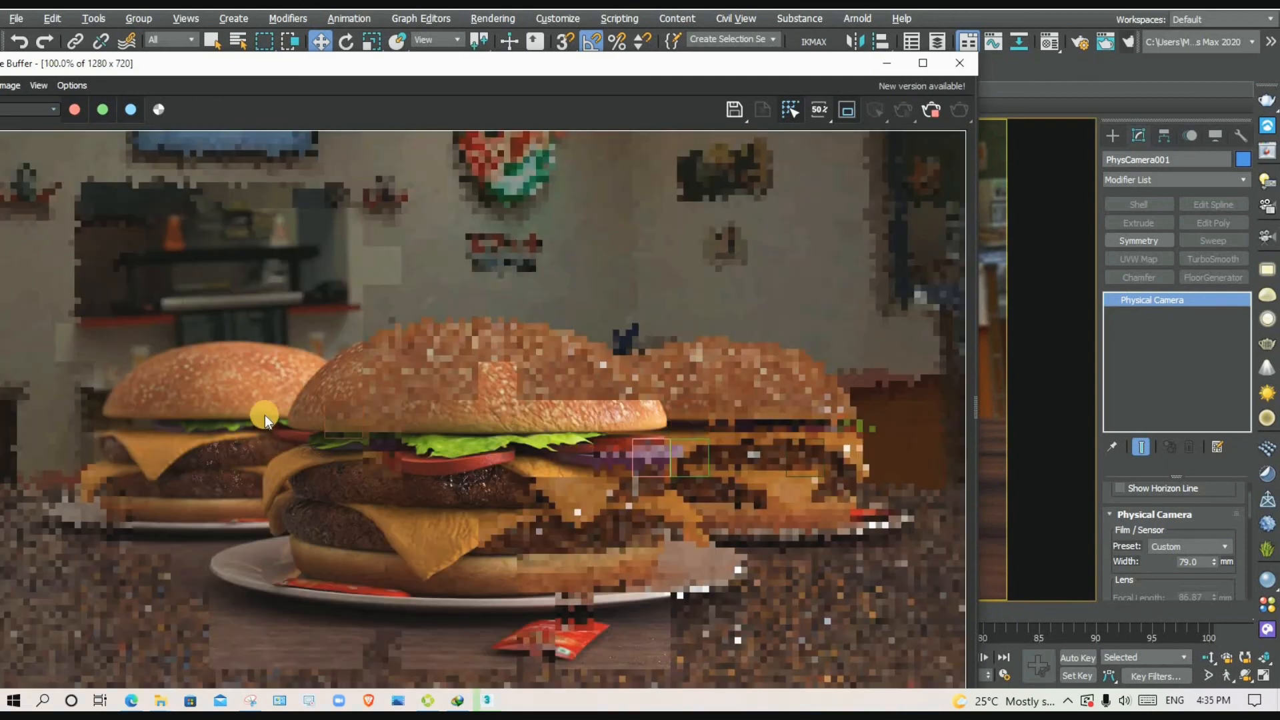
Close the frame buffer, cancel the running render and return to the four-view layout.
click(959, 63)
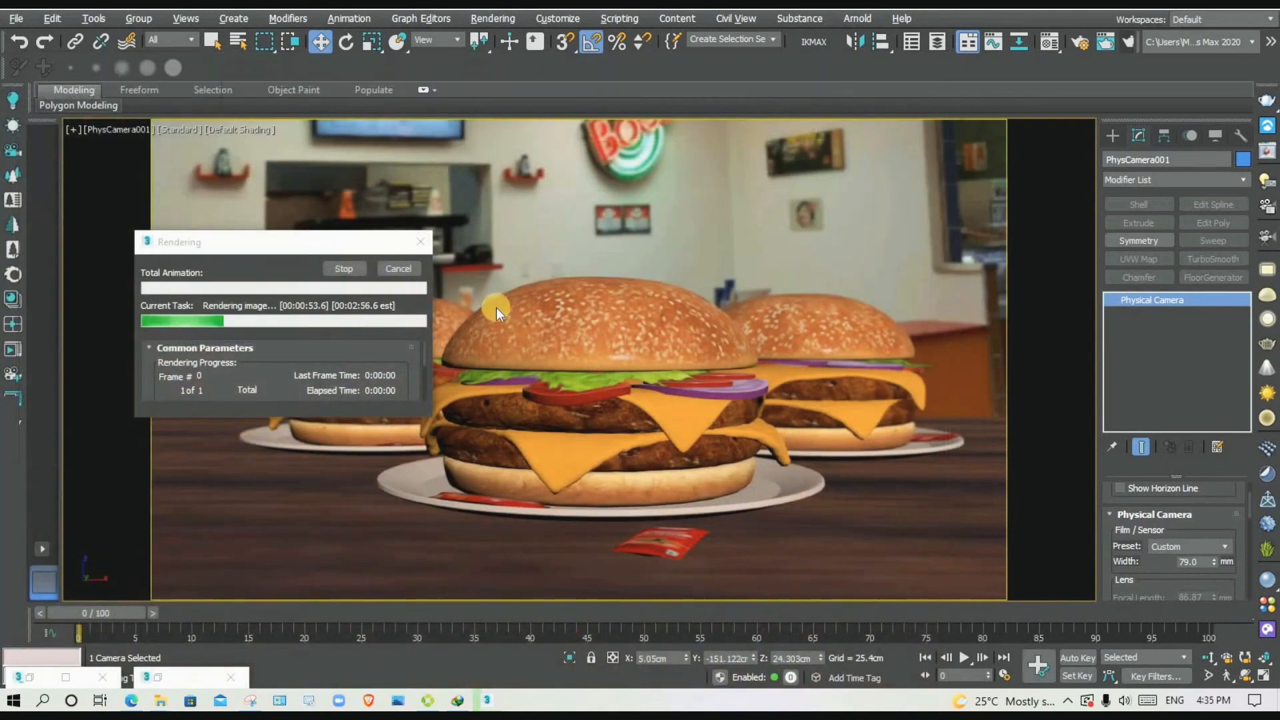
click(407, 268)
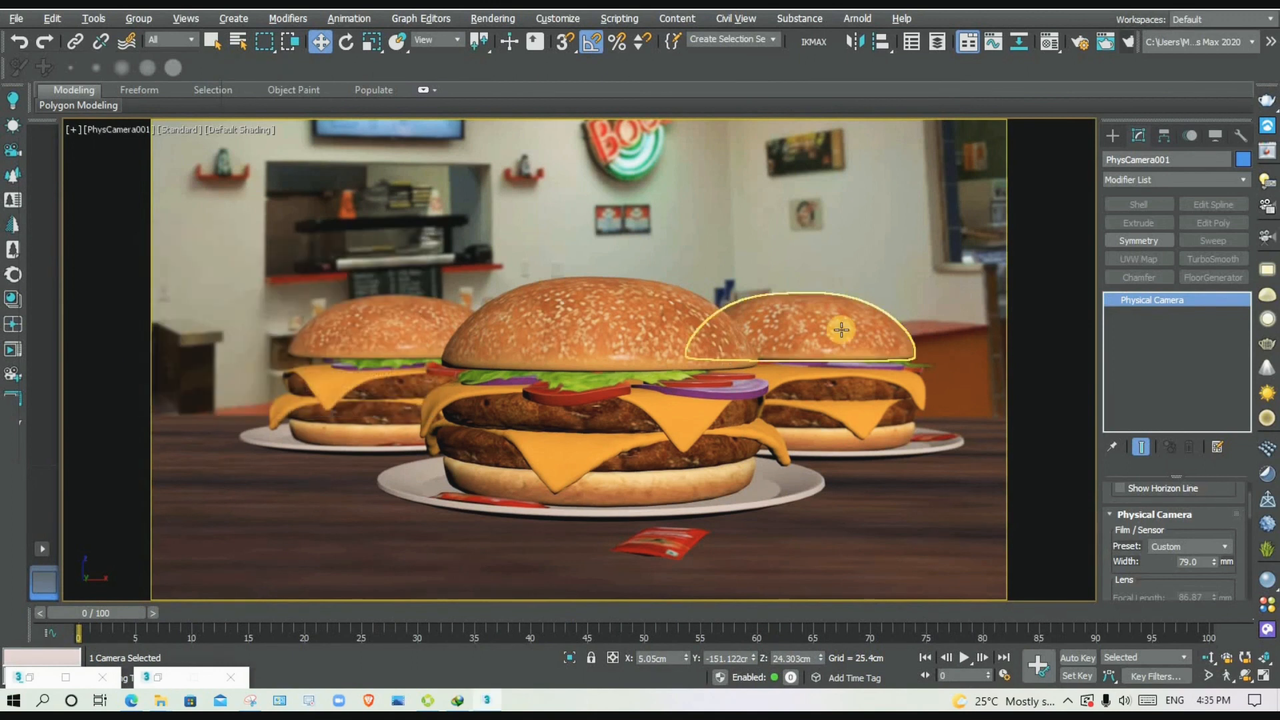
key(alt+w)
Set the physical camera's film width to 165 mm and maximize the camera view.
scroll(506, 264, down, 1)
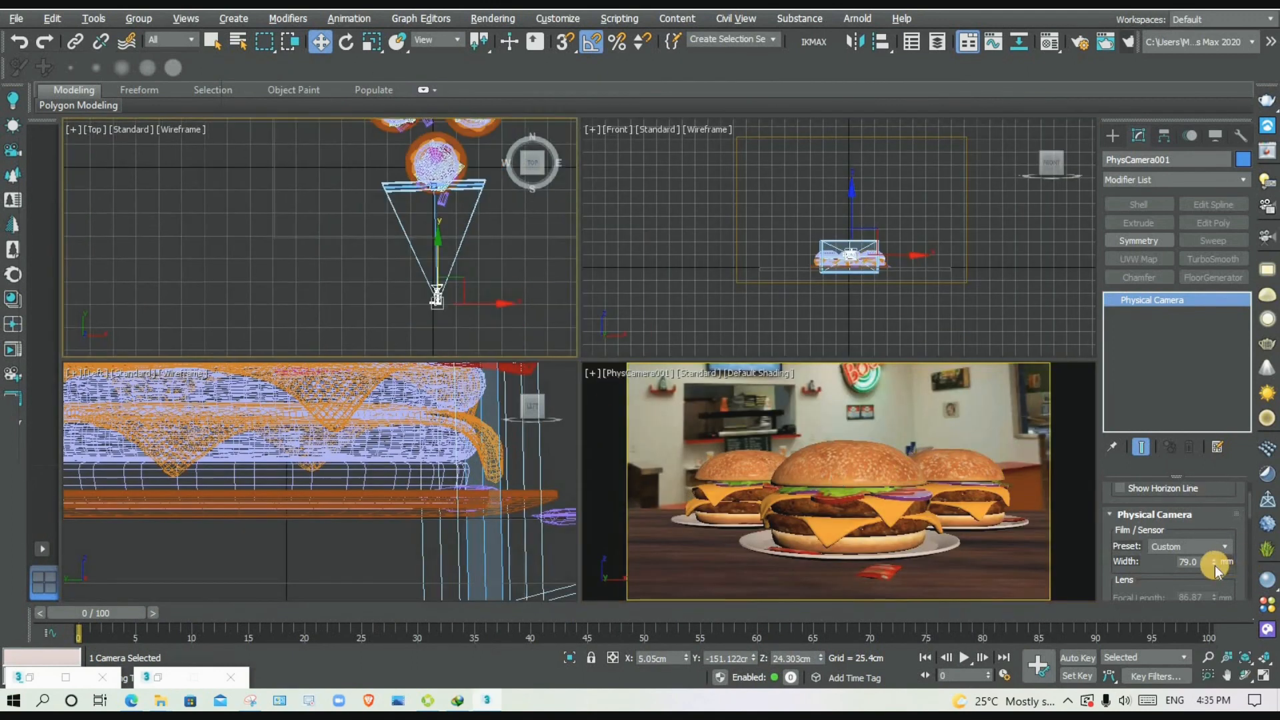
drag(1215, 558, 1220, 491)
key(alt+w)
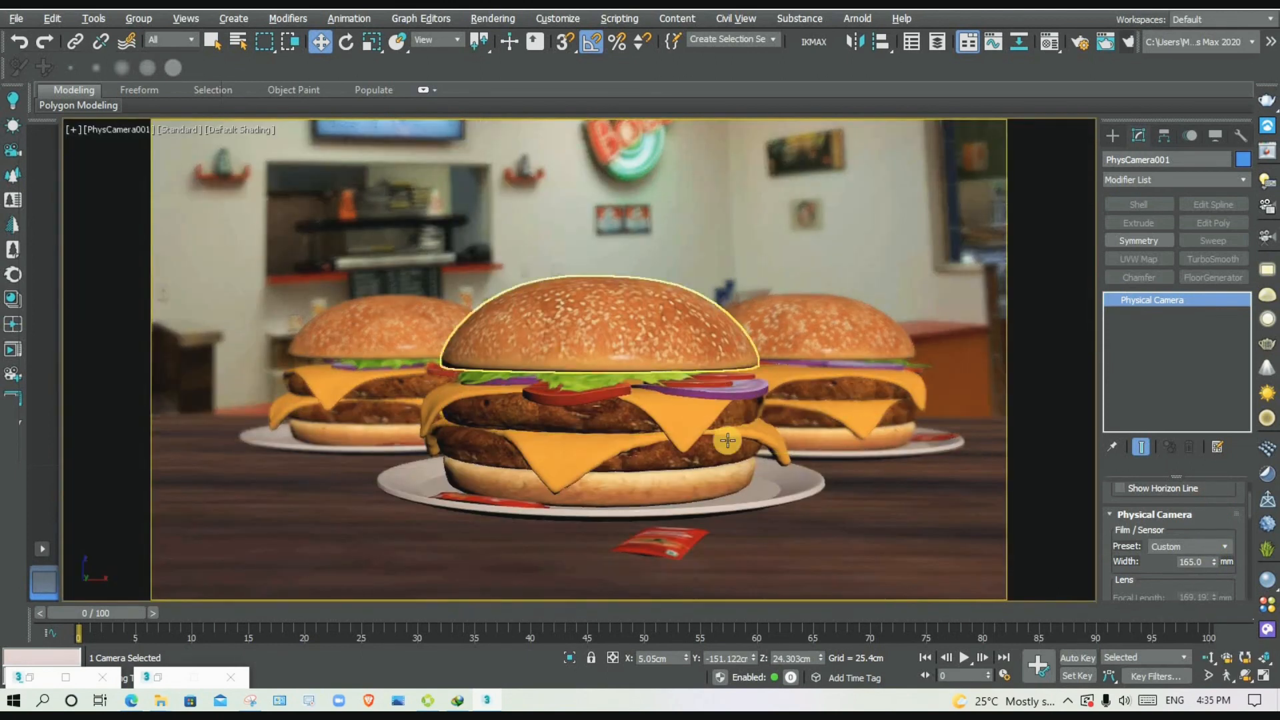
Increase the physical camera's film width to 300 mm to strengthen the depth-of-field blur.
drag(1215, 562, 1221, 518)
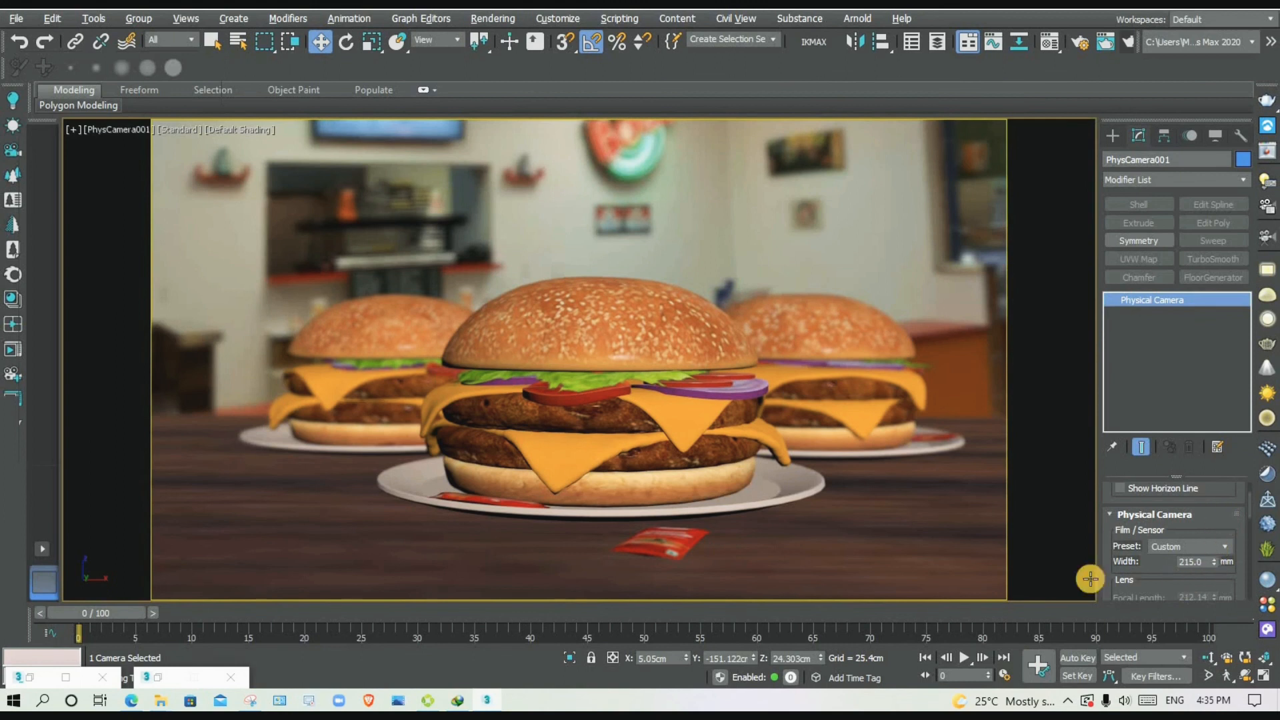
click(1199, 562)
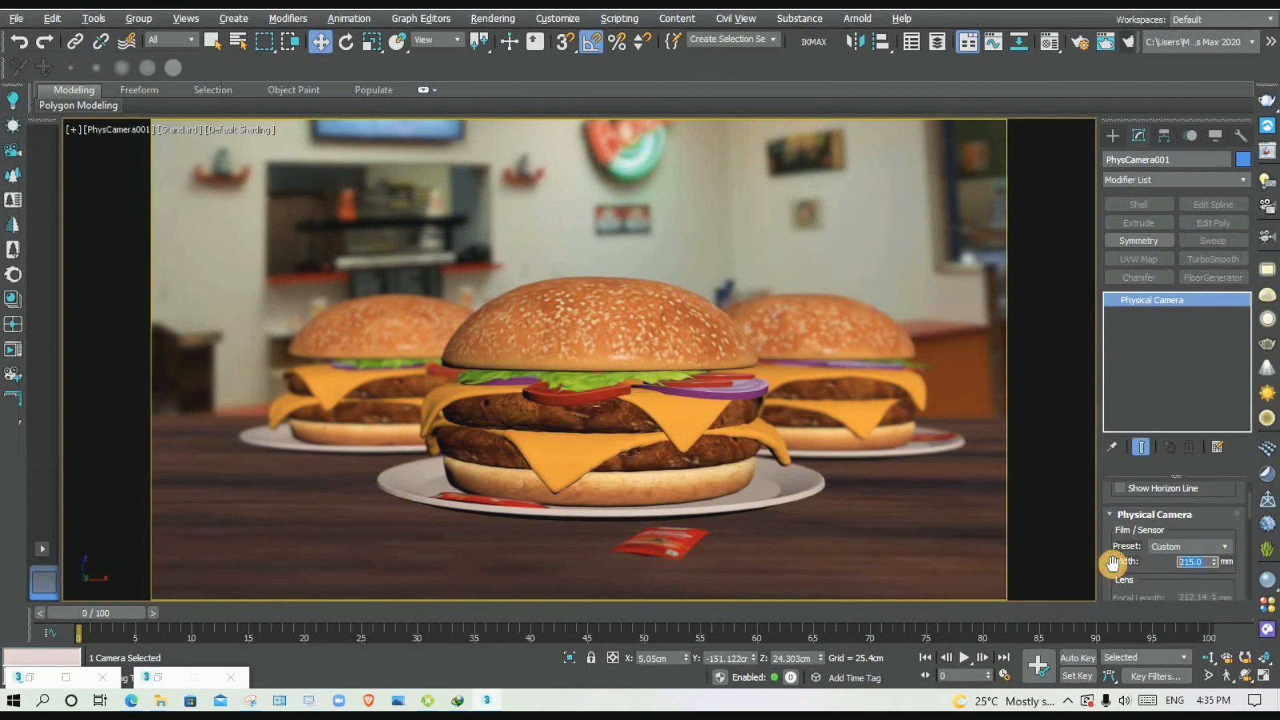
text(300)
key(Return)
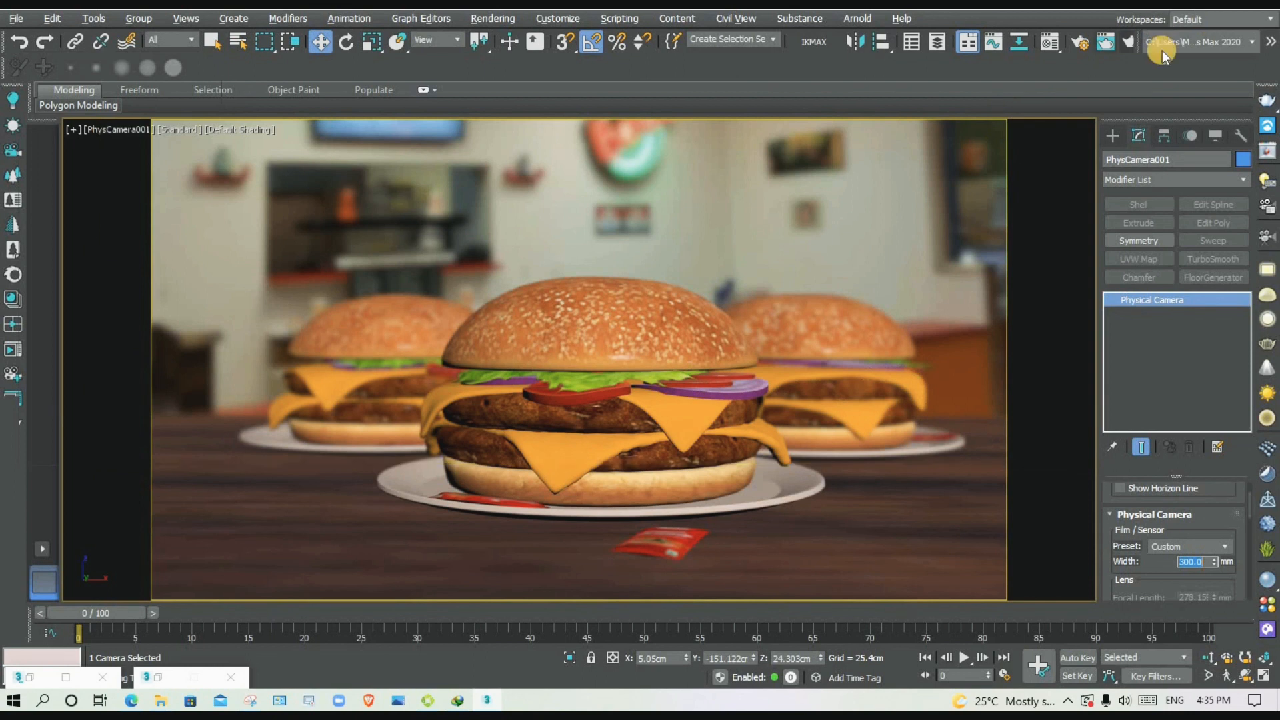
Render the physical camera view with the new film width and reposition the frame buffer to show the whole image.
click(1129, 44)
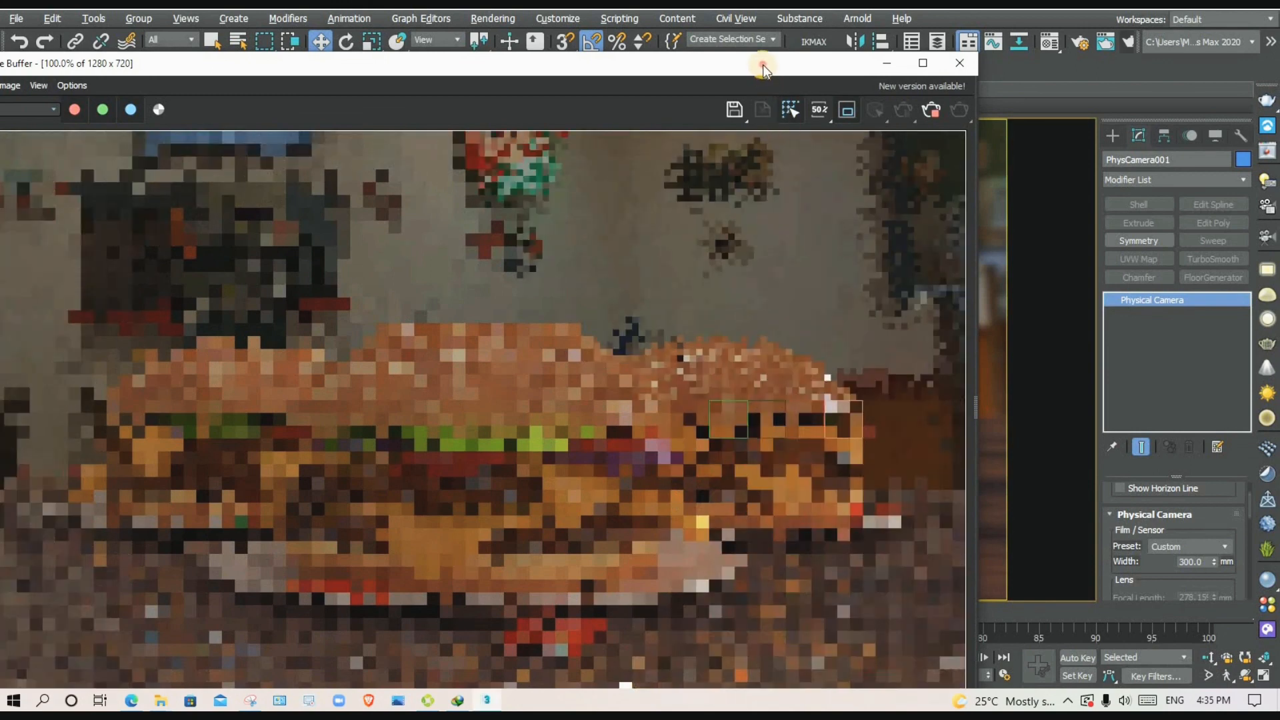
drag(763, 66, 935, 20)
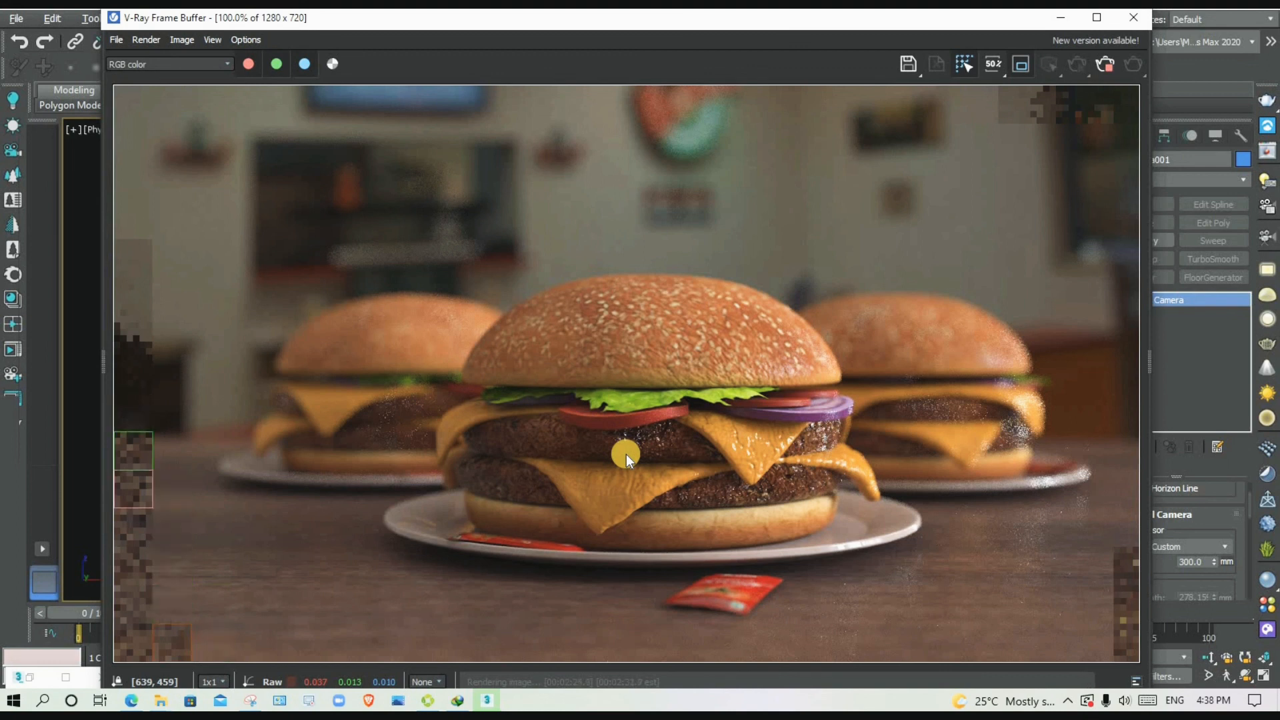
mouse_move(1012, 22)
mouse_down()
mouse_move(1005, 57)
mouse_move(1003, 45)
mouse_up()
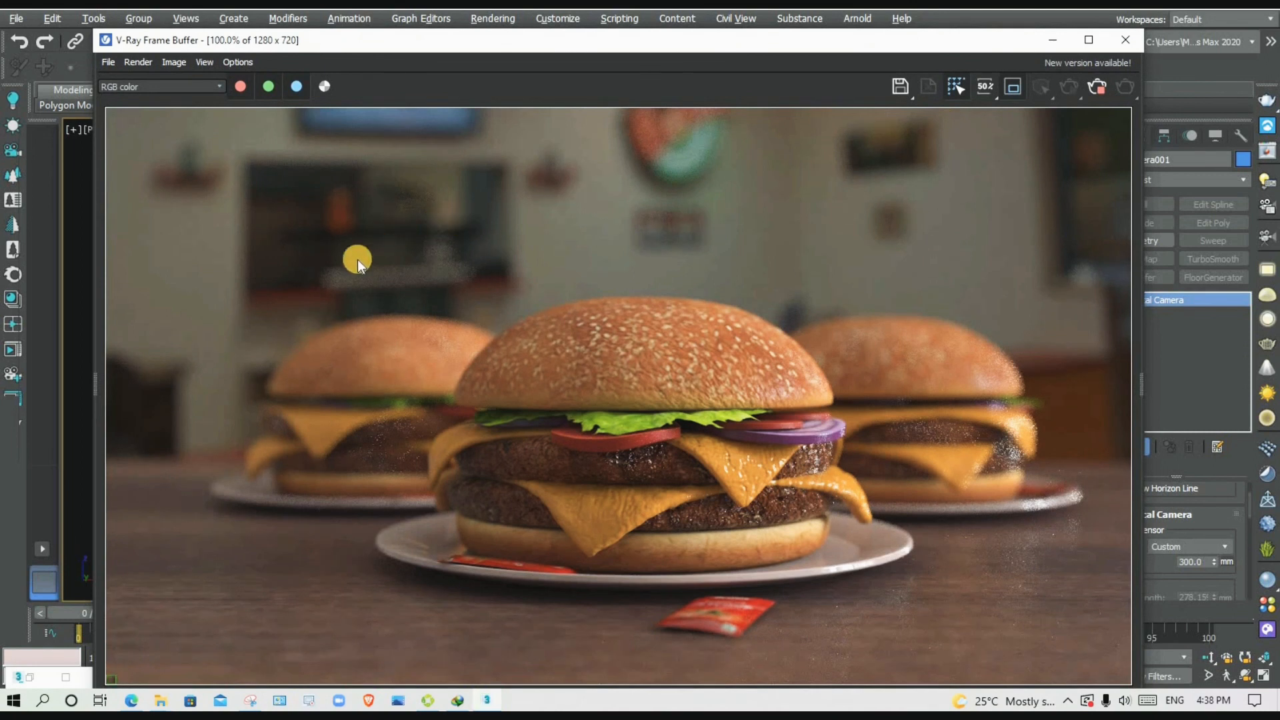